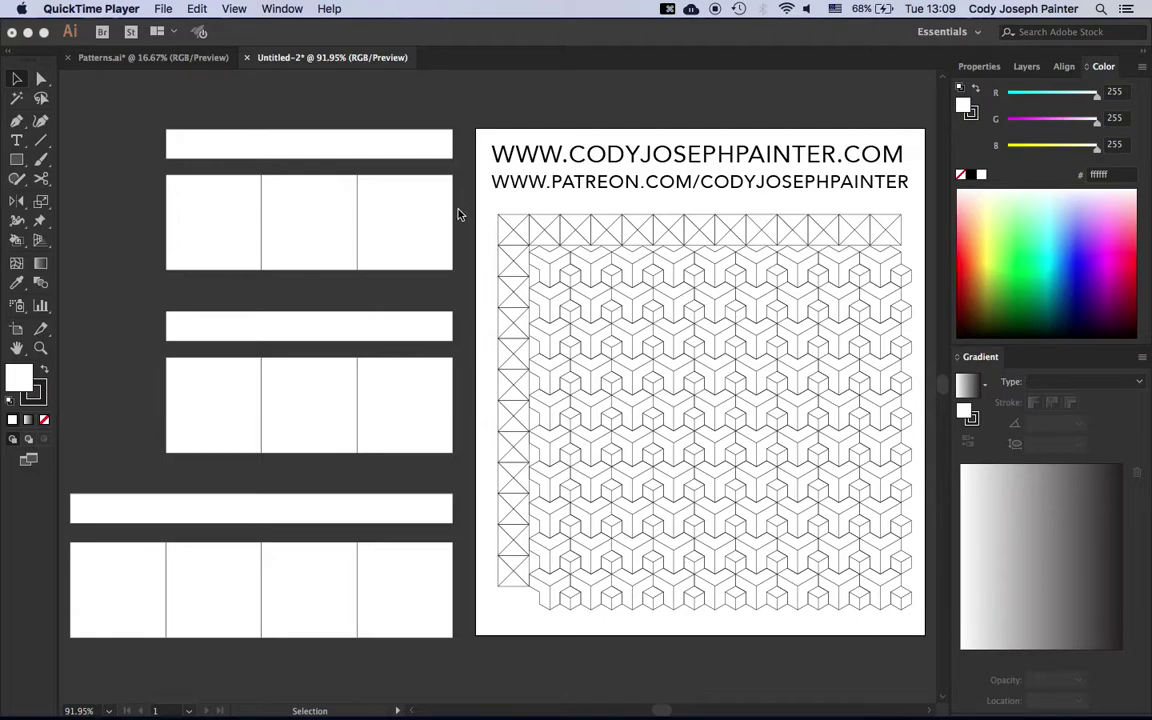
# Select the top white bar and lay a linear gradient across it.
pyautogui.click(437, 156)
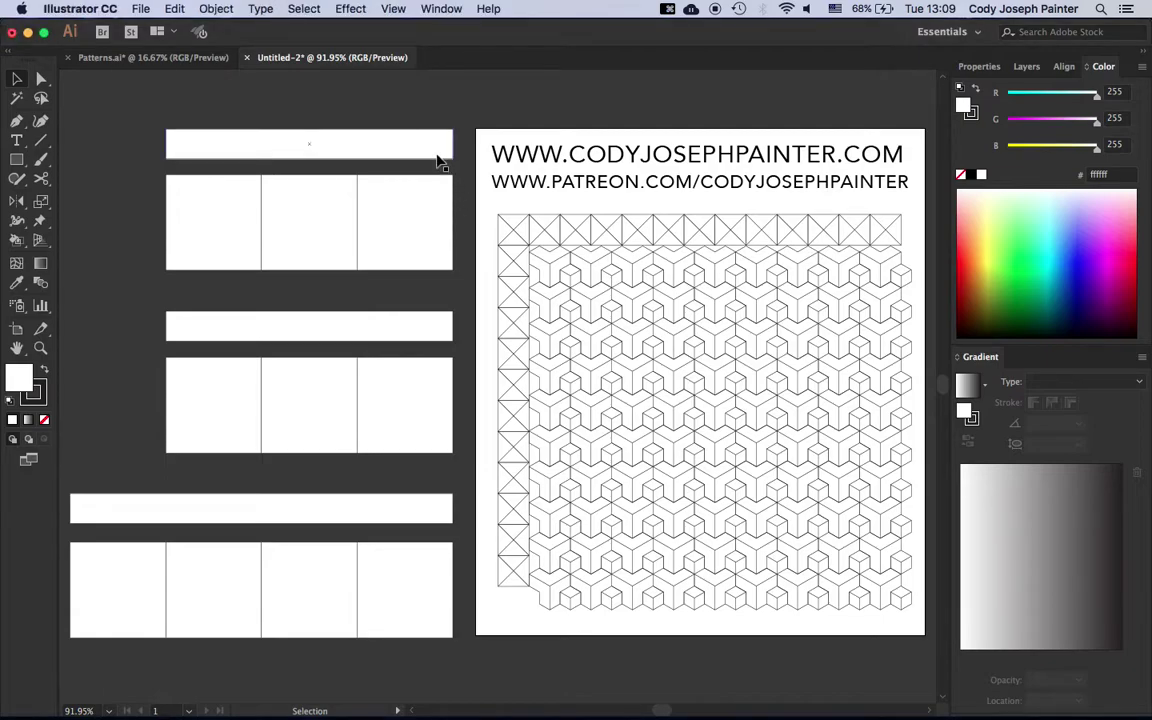
pyautogui.click(427, 301)
pyautogui.click(250, 378)
pyautogui.click(395, 157)
pyautogui.press('g')
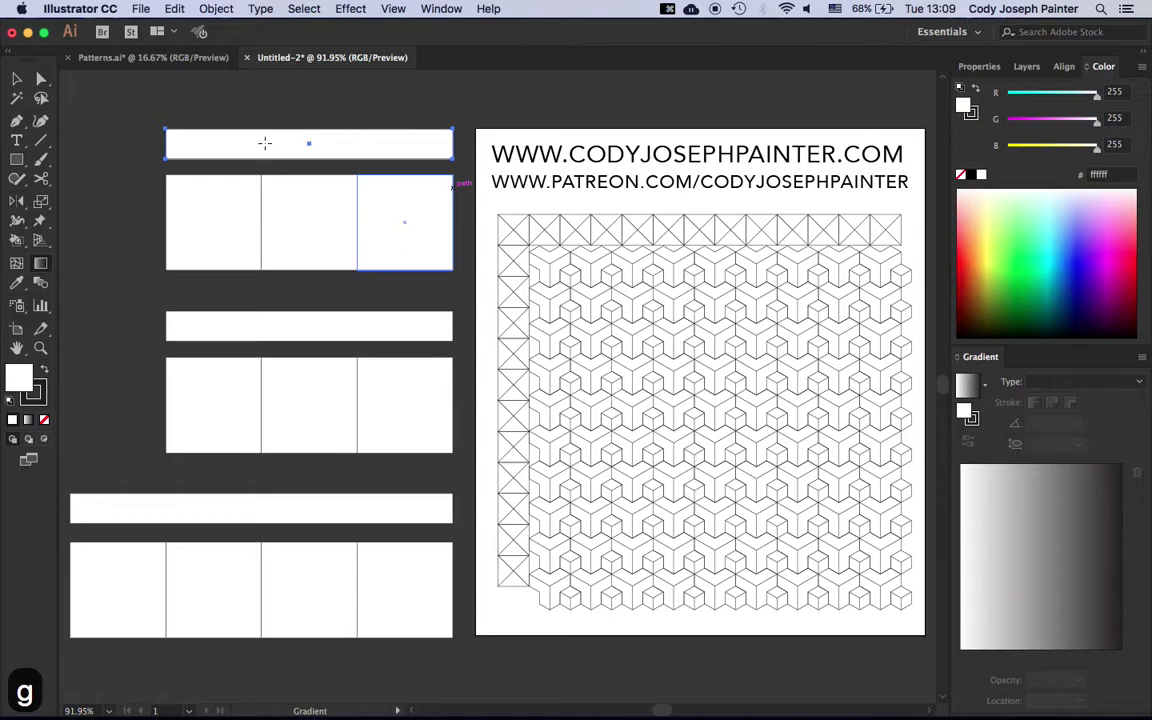
pyautogui.moveTo(163, 147); pyautogui.dragTo(455, 155)
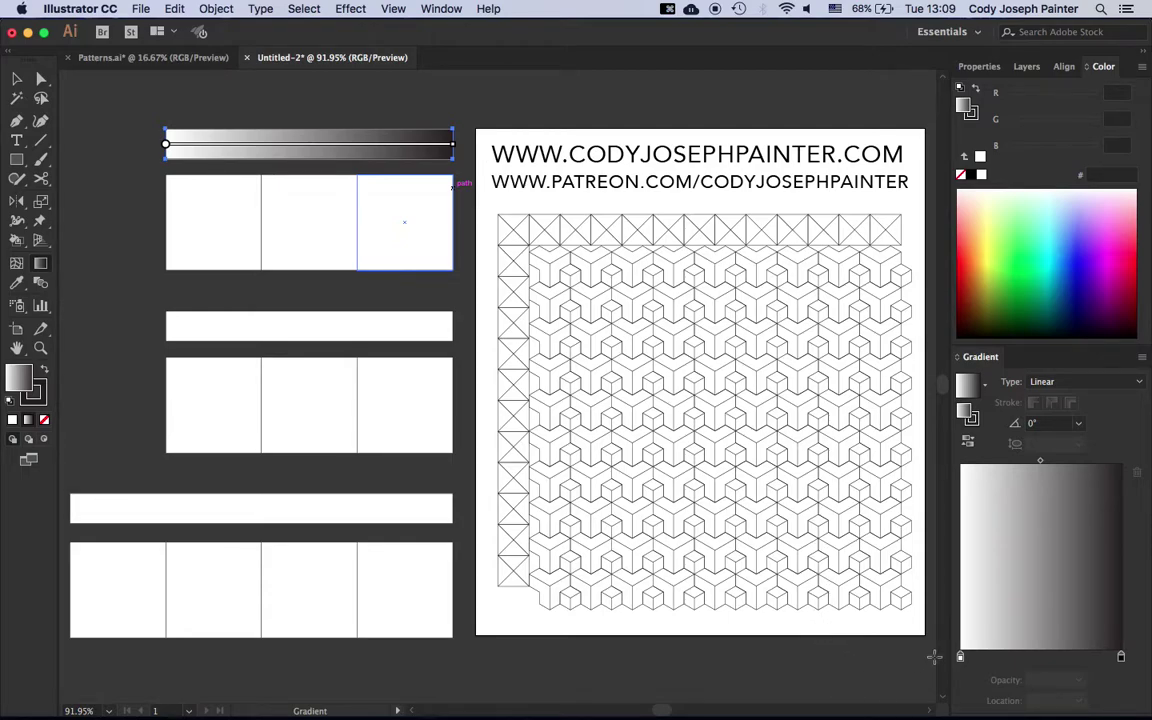
# Set the gradient stops to green (#39b54a) and dark green (#006838).
pyautogui.click(961, 657)
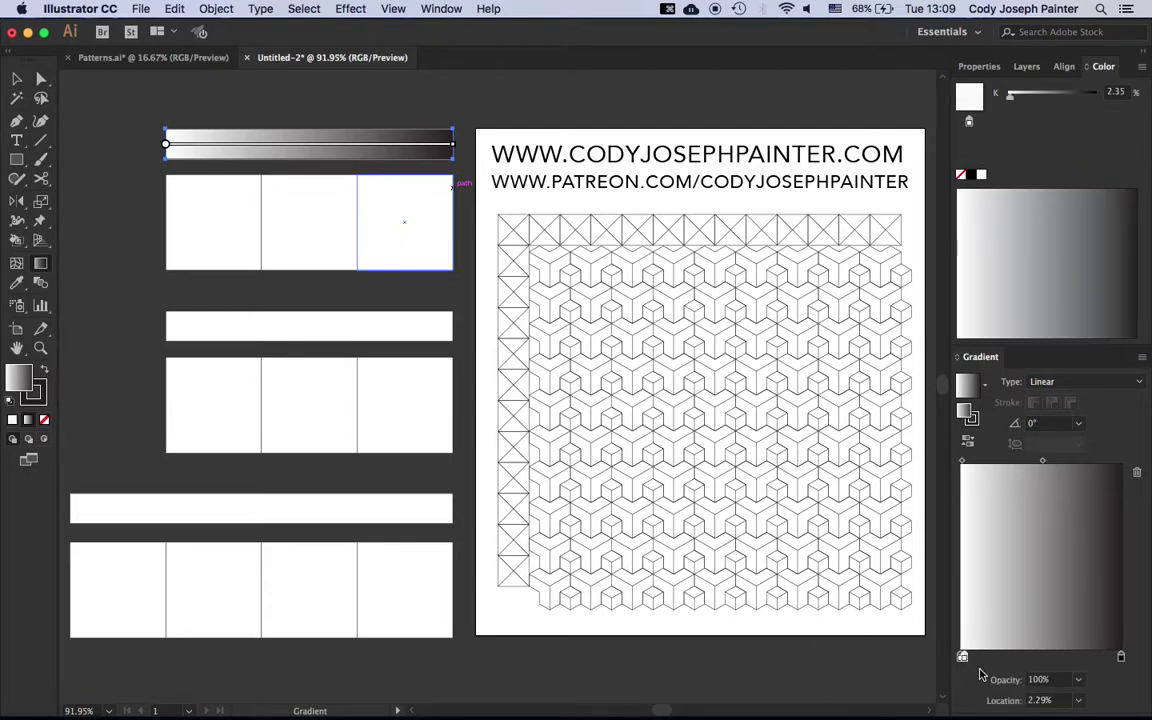
pyautogui.press('super+z')
pyautogui.doubleClick(961, 657)
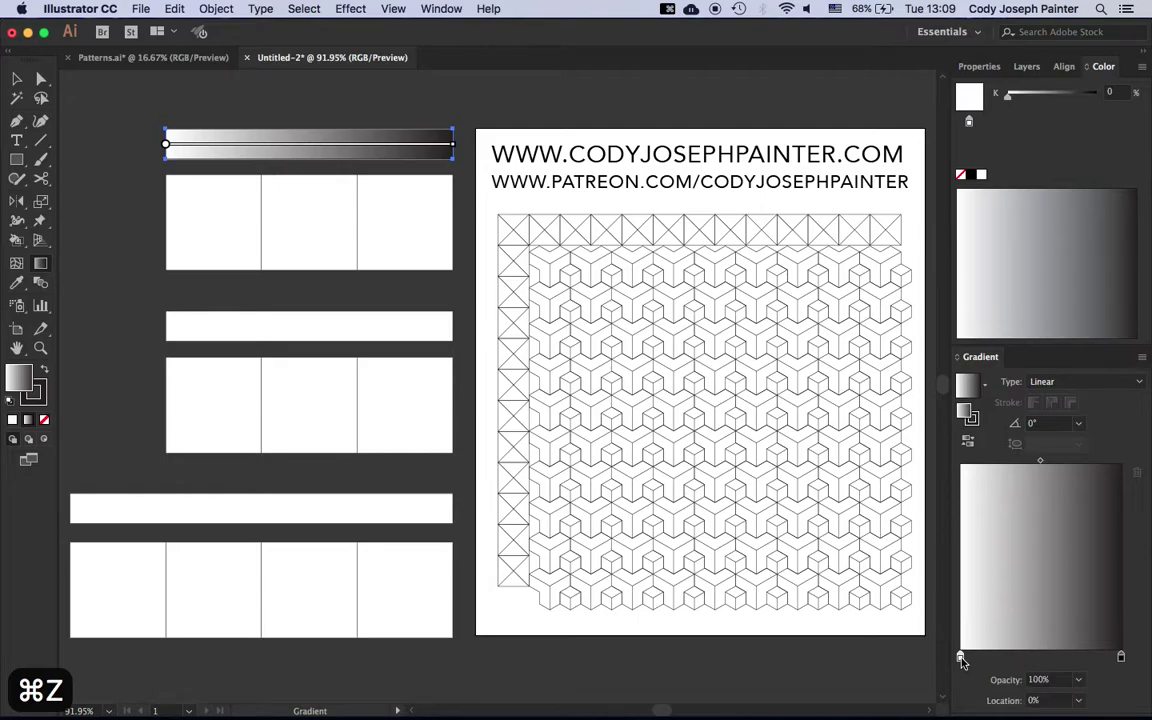
pyautogui.click(940, 335)
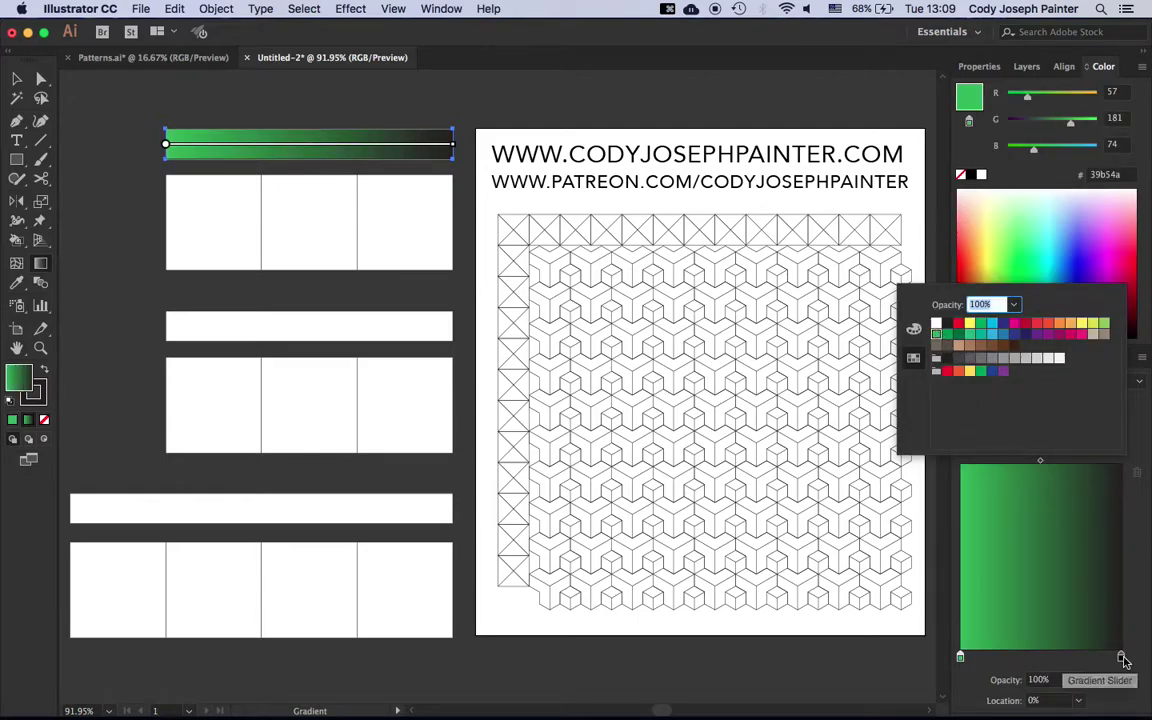
pyautogui.doubleClick(1121, 657)
pyautogui.click(958, 335)
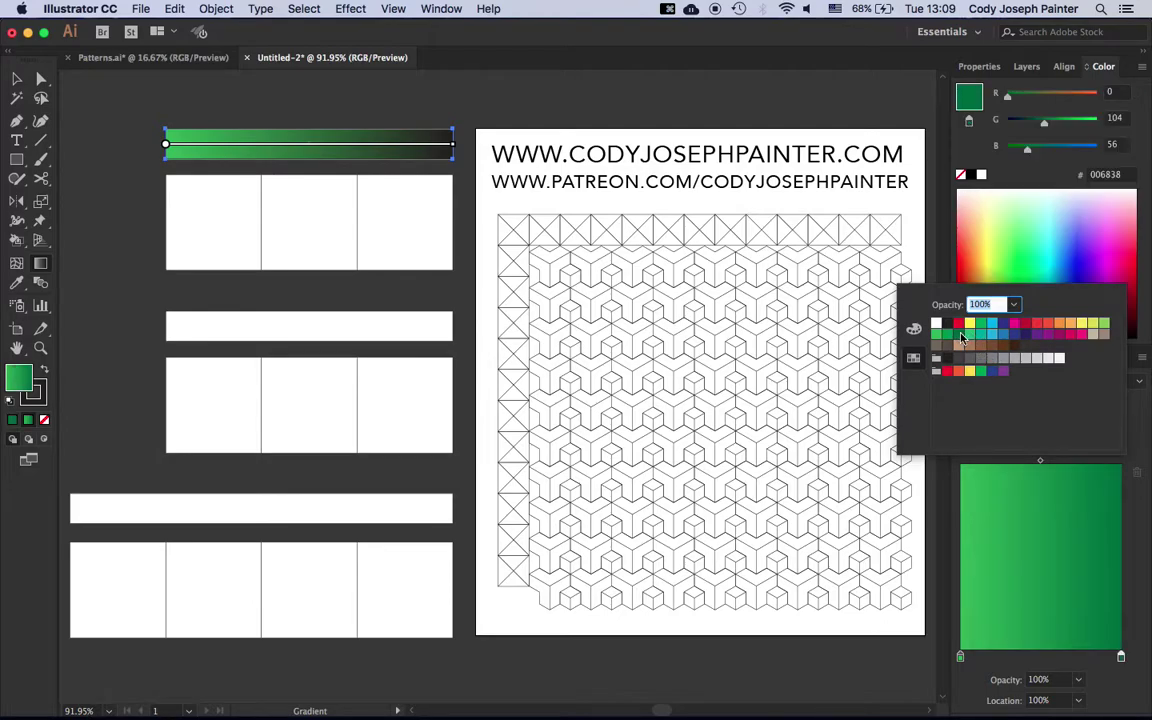
pyautogui.click(677, 181)
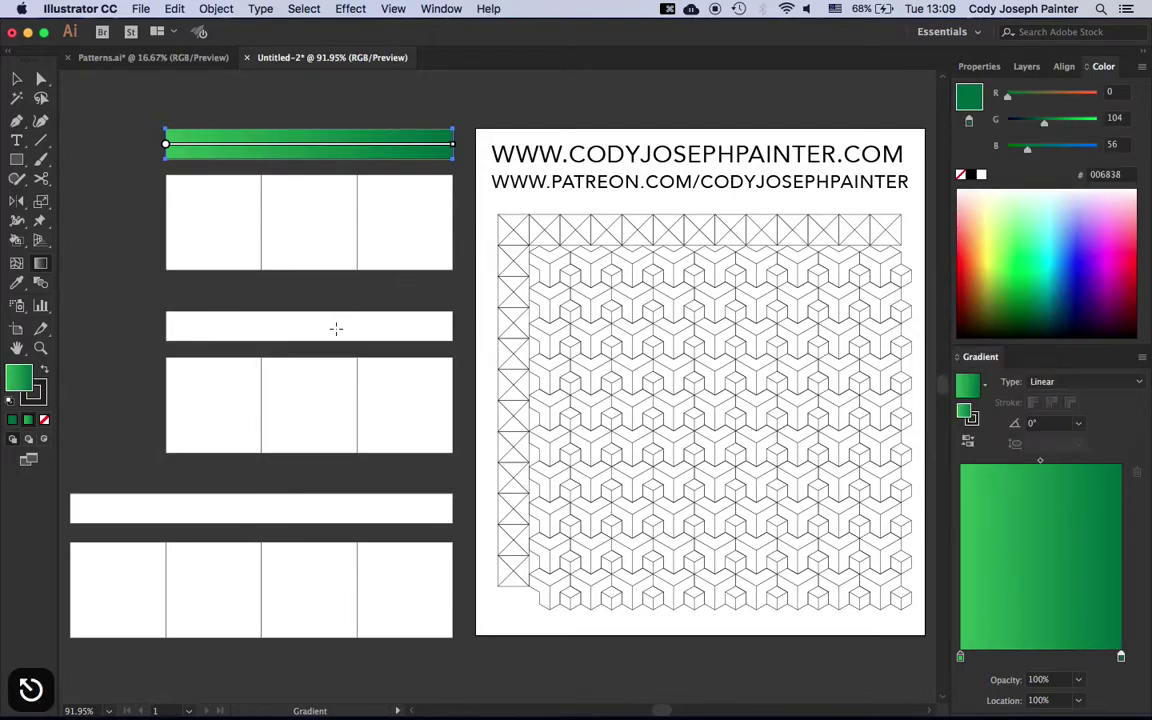
# Give the middle bar a gradient from light blue to dark blue.
pyautogui.press('v')
pyautogui.click(336, 329)
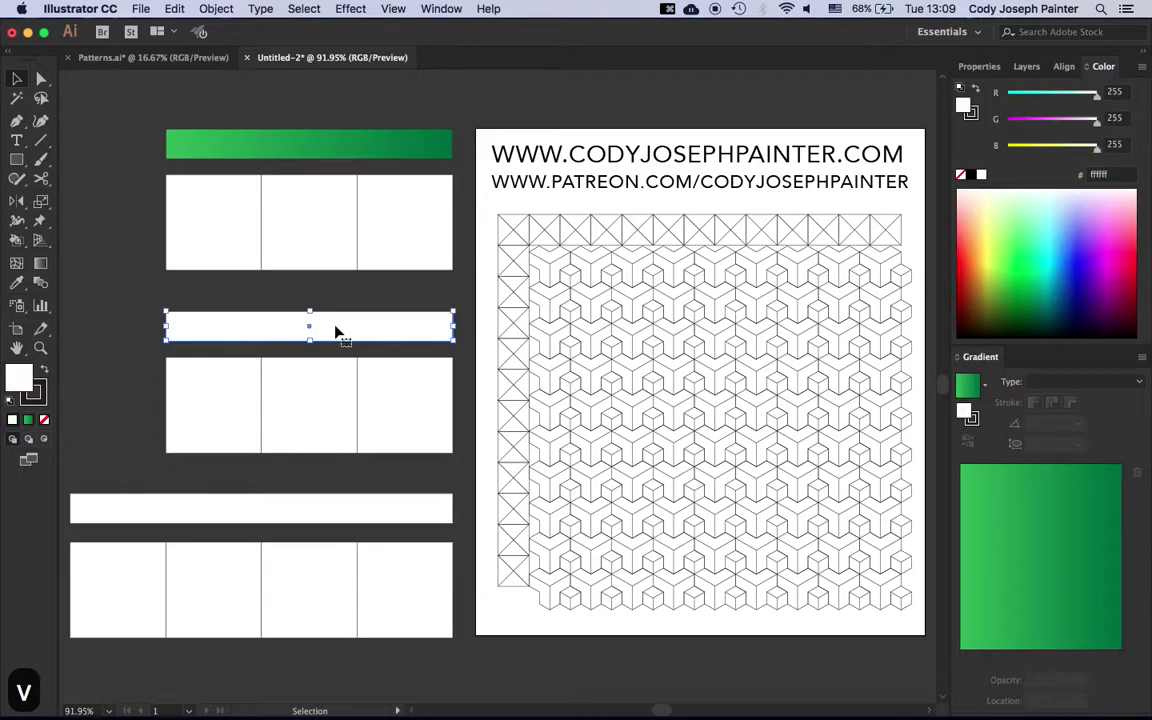
pyautogui.press('g')
pyautogui.click(334, 328)
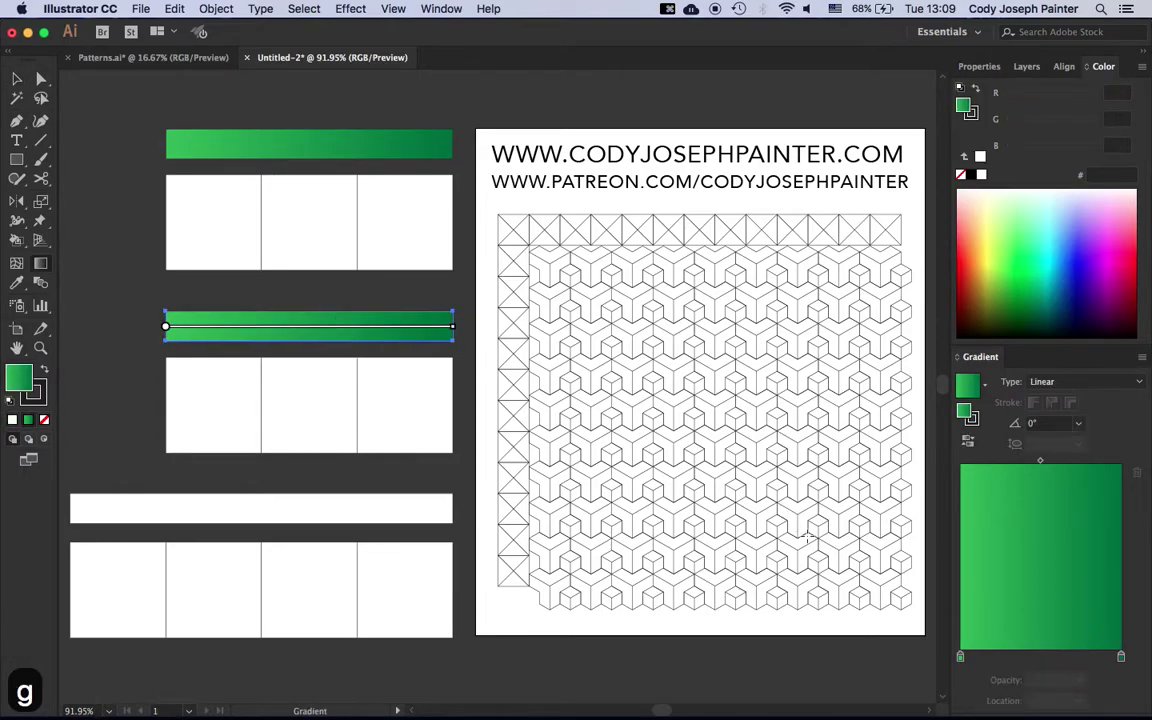
pyautogui.doubleClick(960, 656)
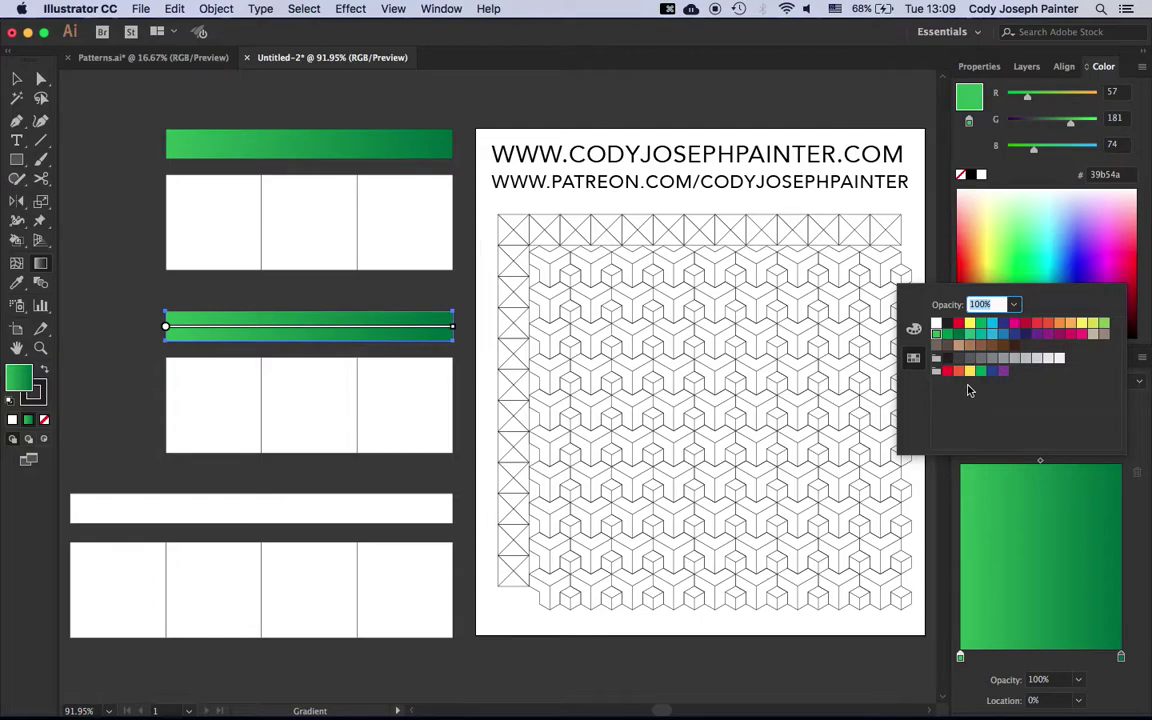
pyautogui.click(992, 334)
pyautogui.click(1121, 656)
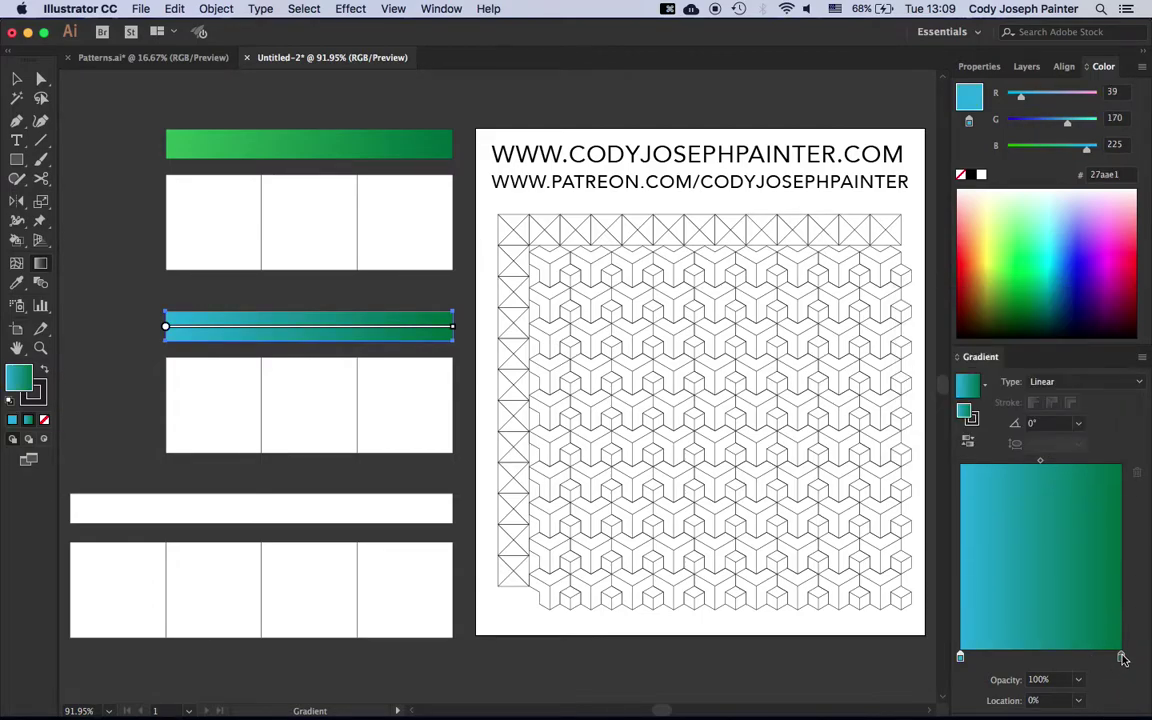
pyautogui.doubleClick(1121, 656)
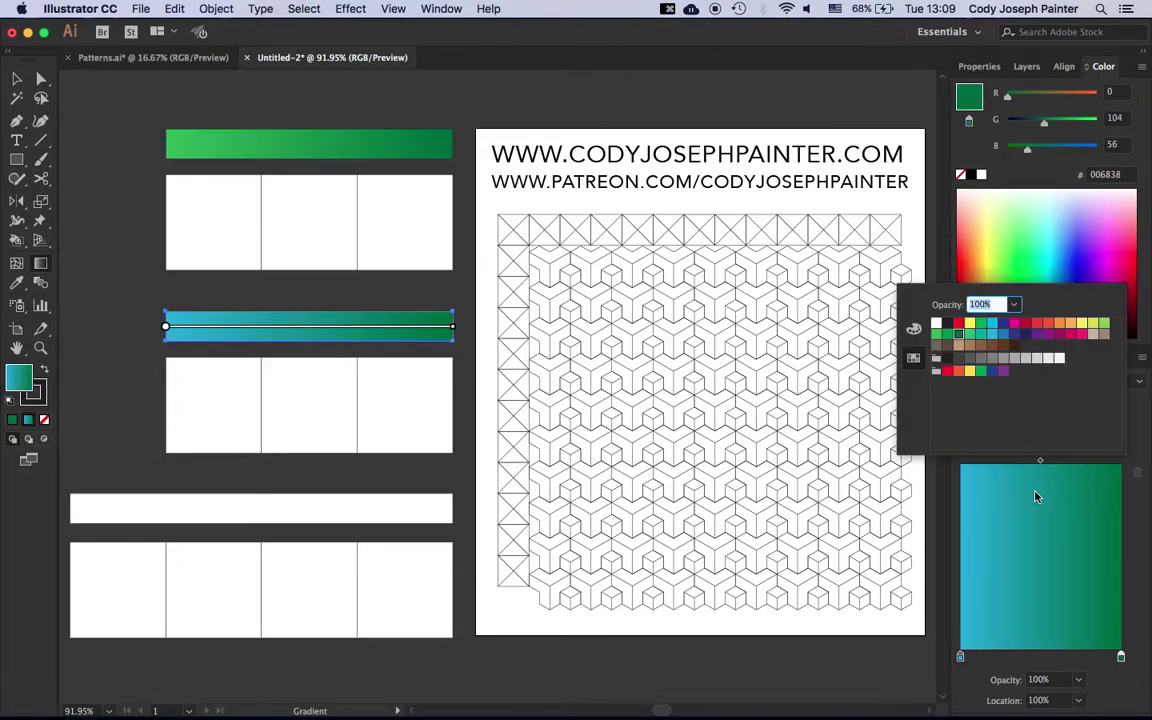
pyautogui.click(1015, 334)
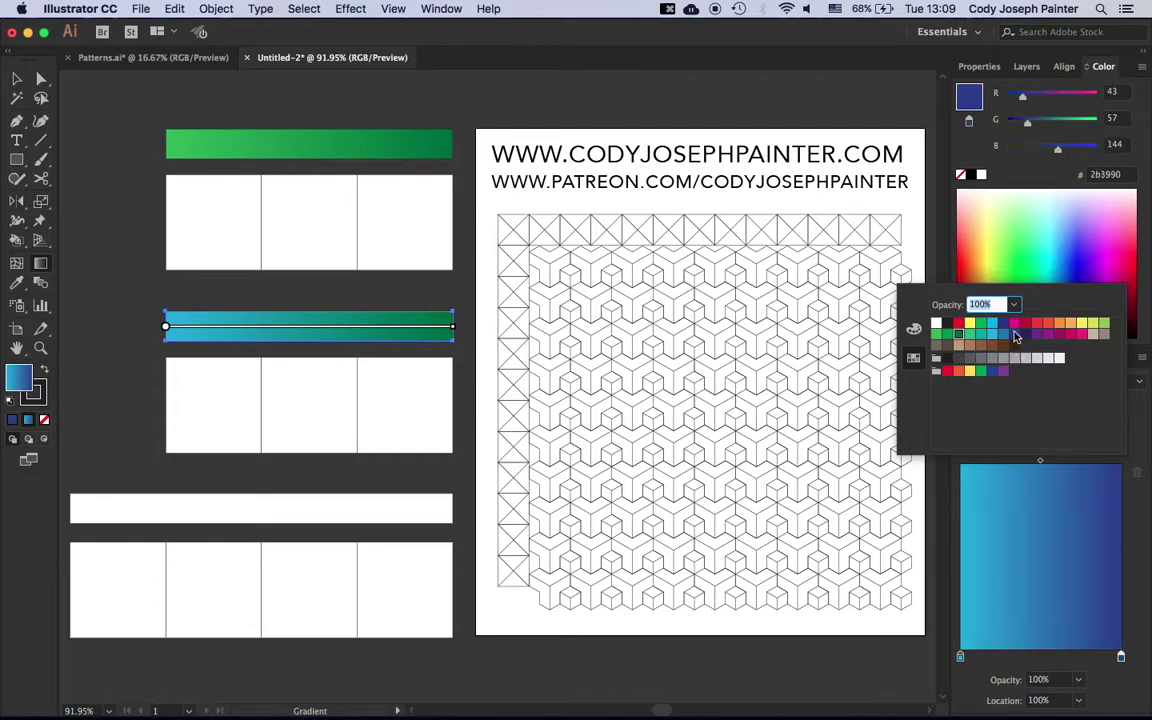
pyautogui.click(173, 509)
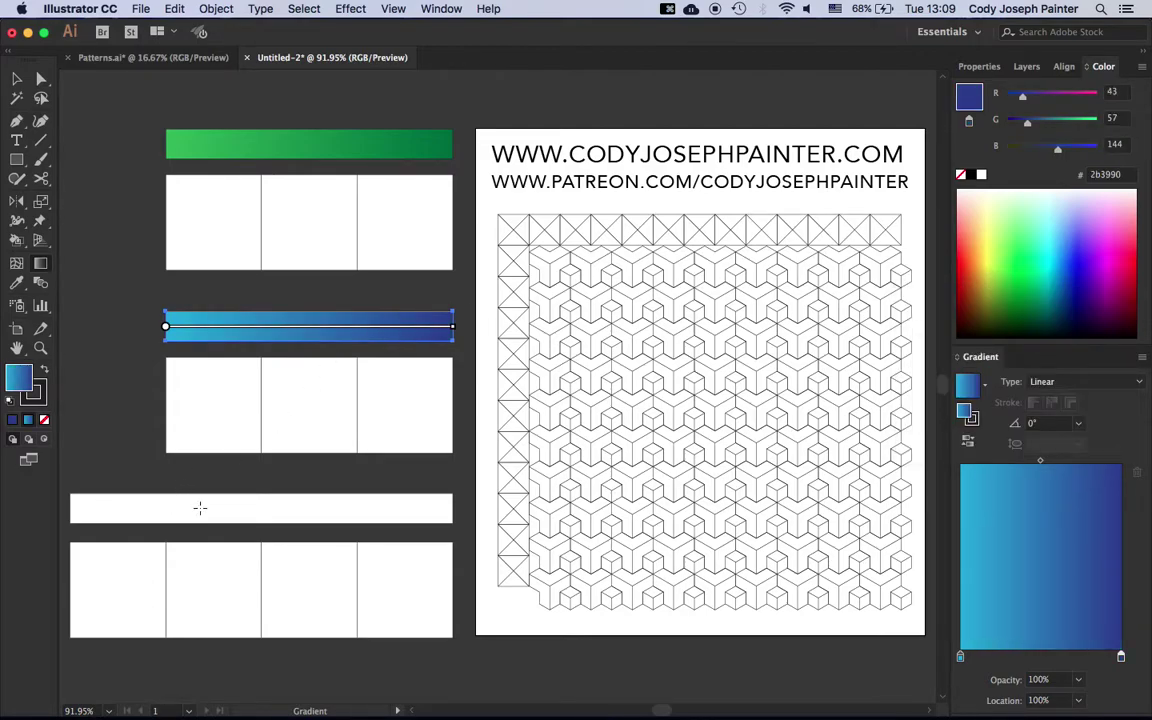
# Give the bottom bar a gradient from orange-red to crimson (#be1e2d).
pyautogui.press('v')
pyautogui.click(200, 509)
pyautogui.press('g')
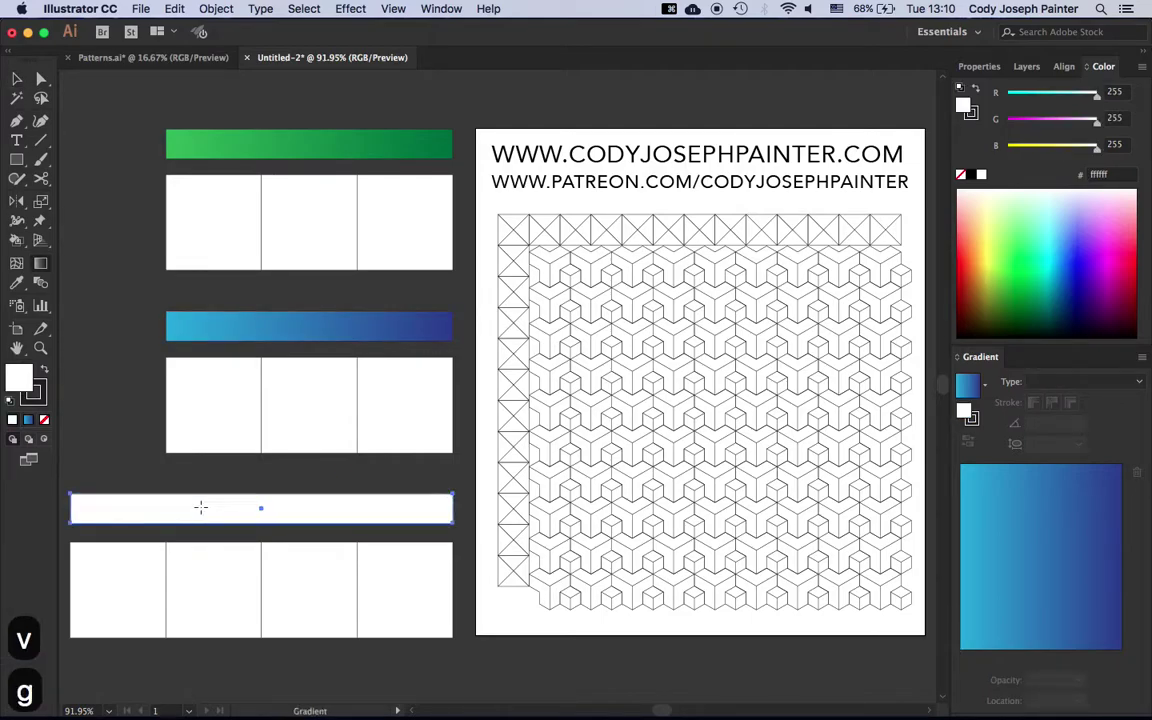
pyautogui.click(200, 508)
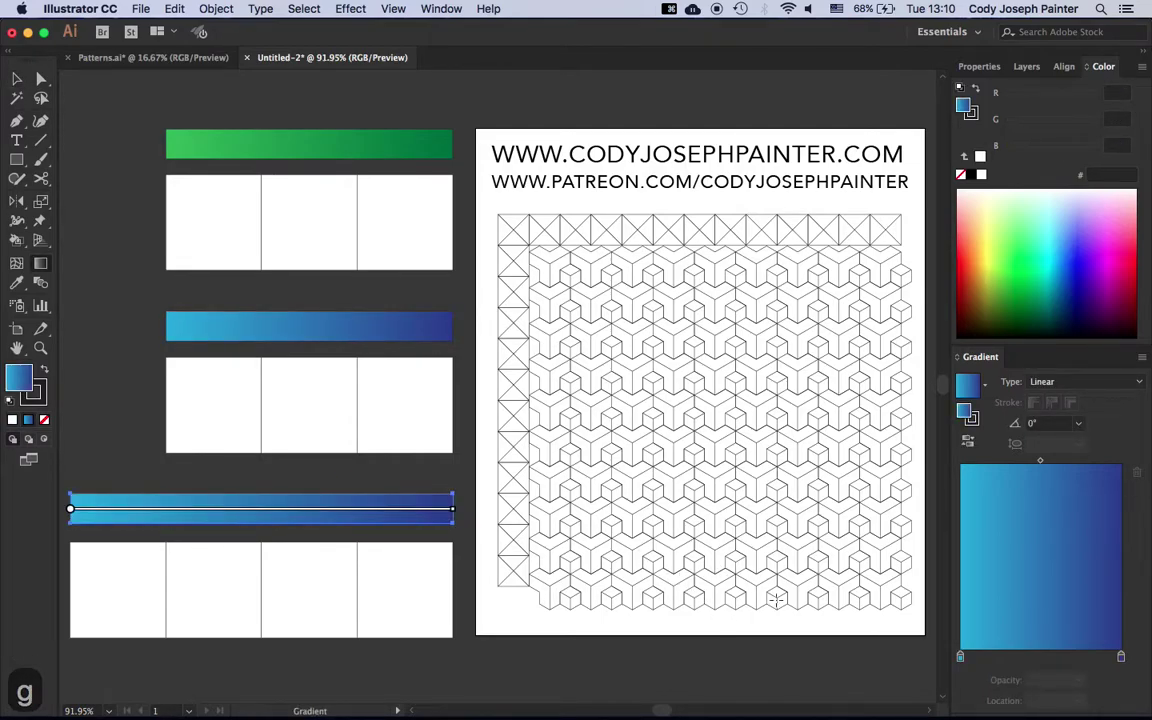
pyautogui.click(960, 658)
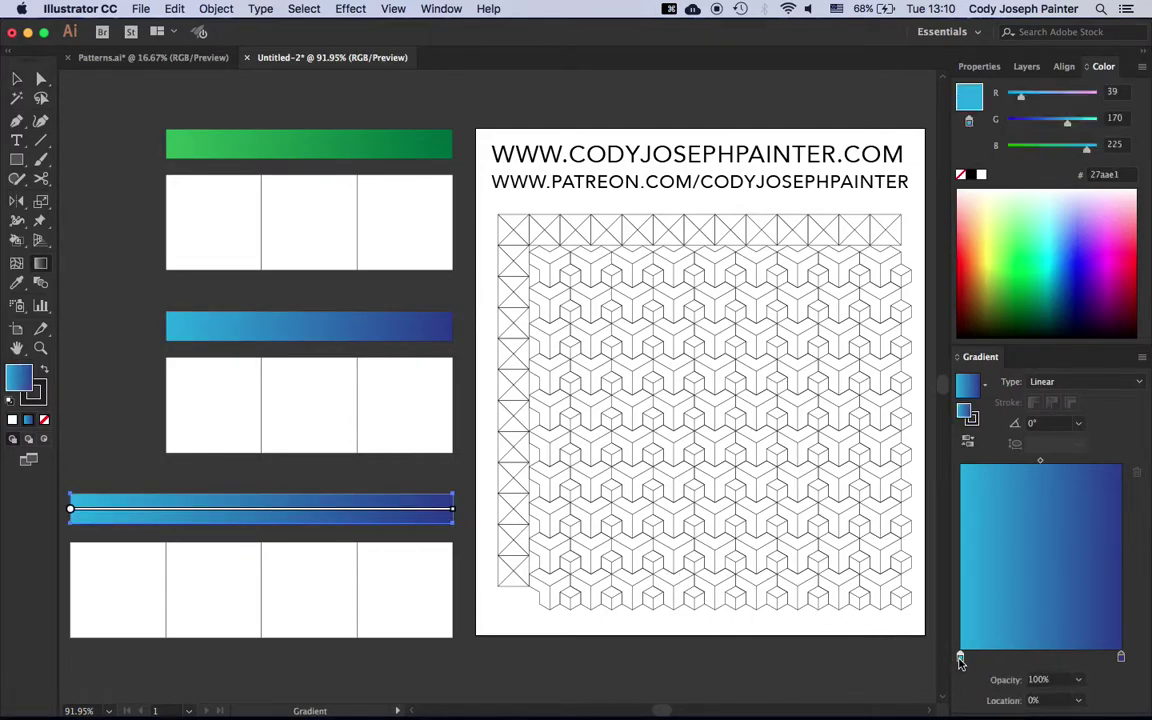
pyautogui.doubleClick(960, 658)
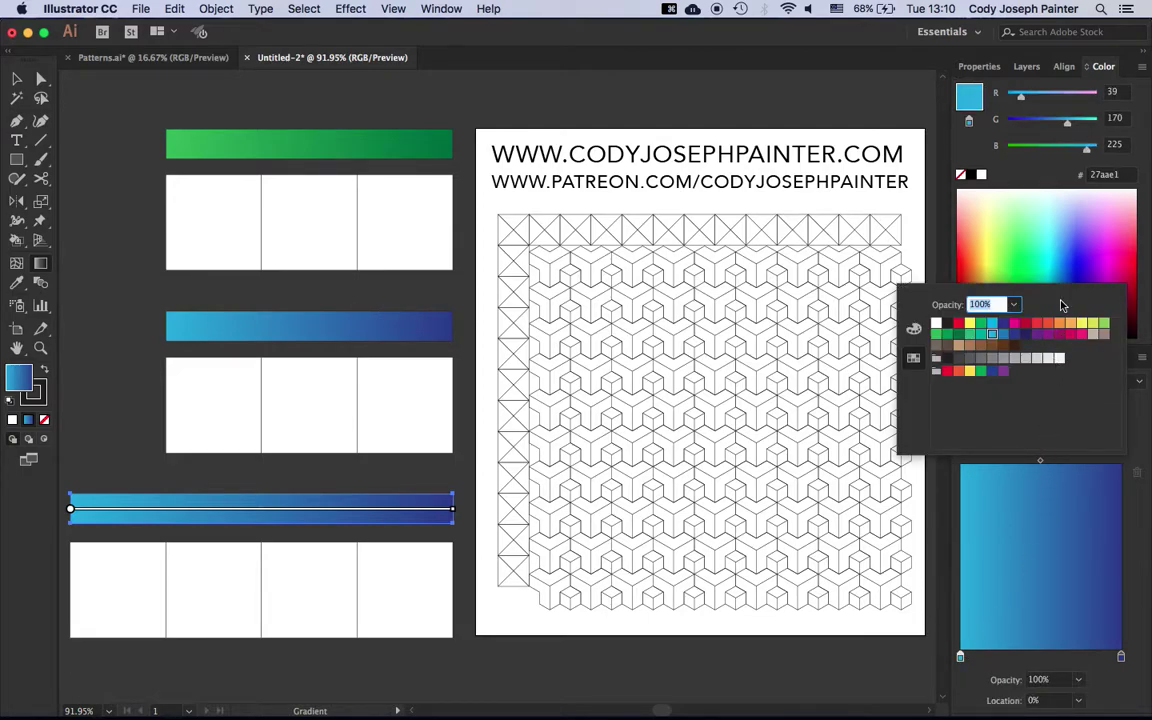
pyautogui.click(1048, 323)
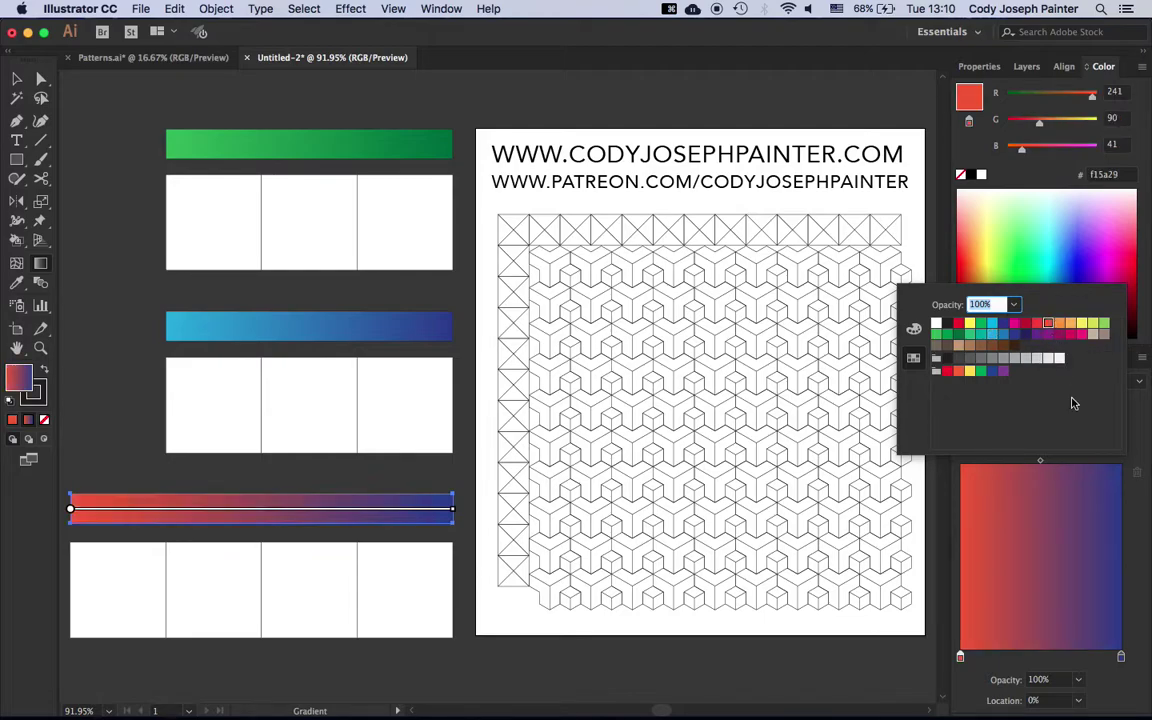
pyautogui.click(1121, 658)
pyautogui.doubleClick(1121, 658)
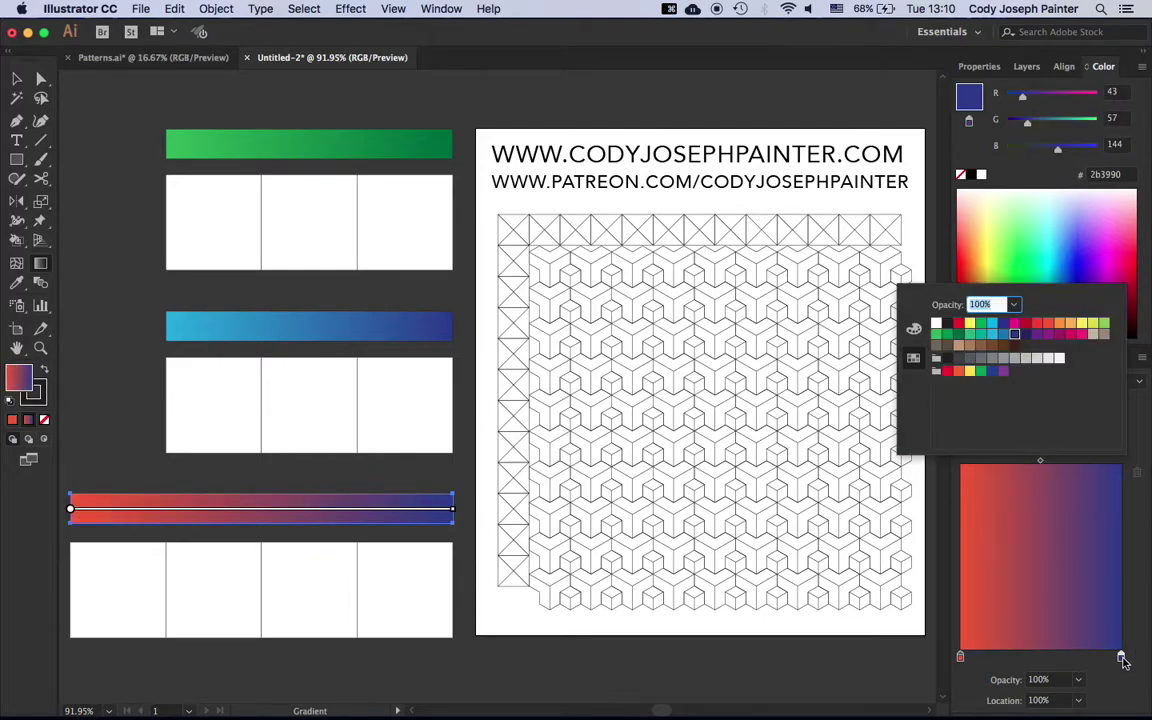
pyautogui.click(1024, 323)
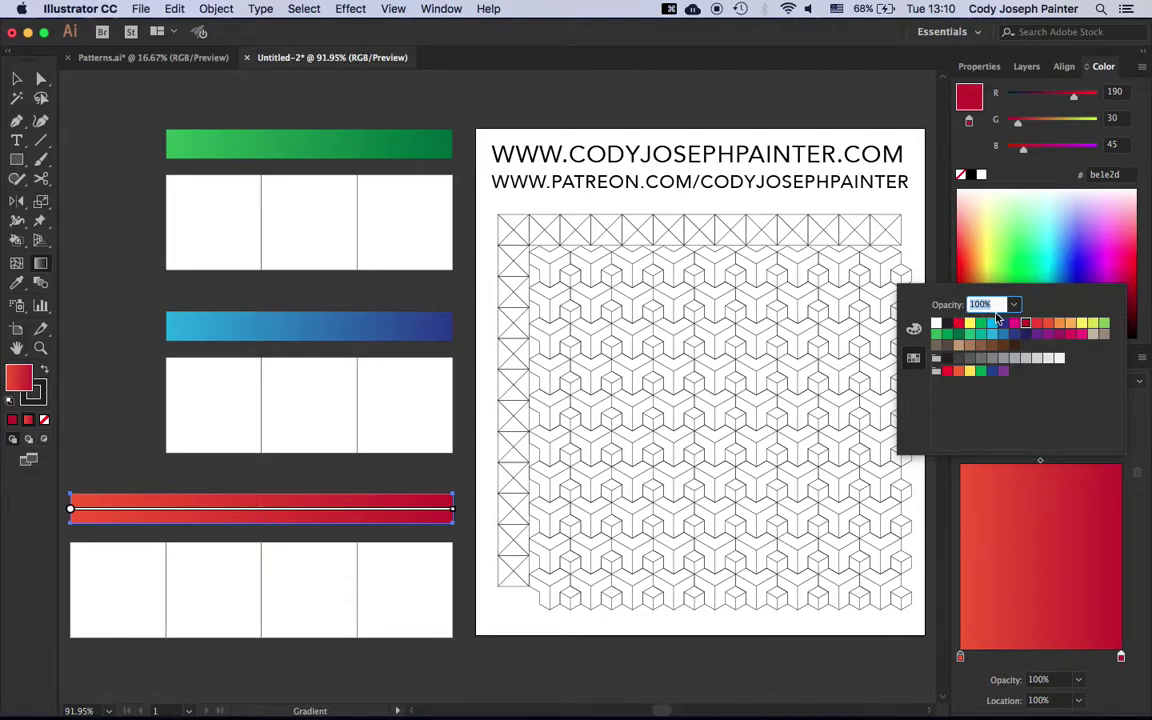
pyautogui.write('b')
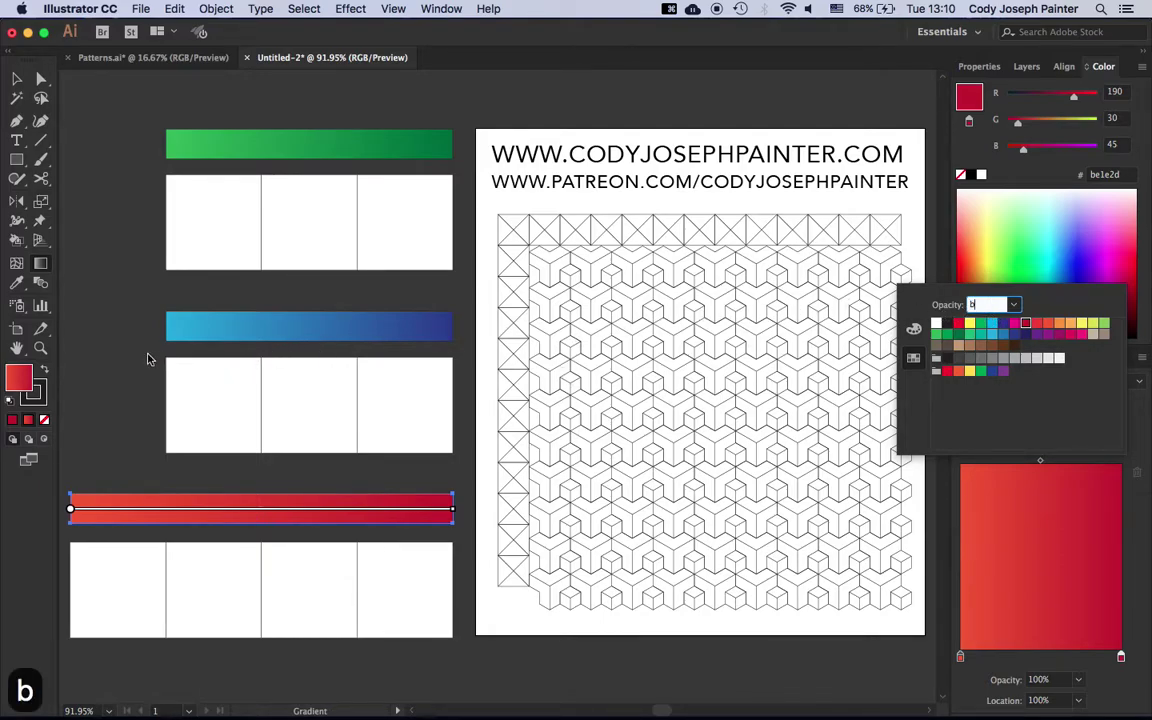
pyautogui.write('v')
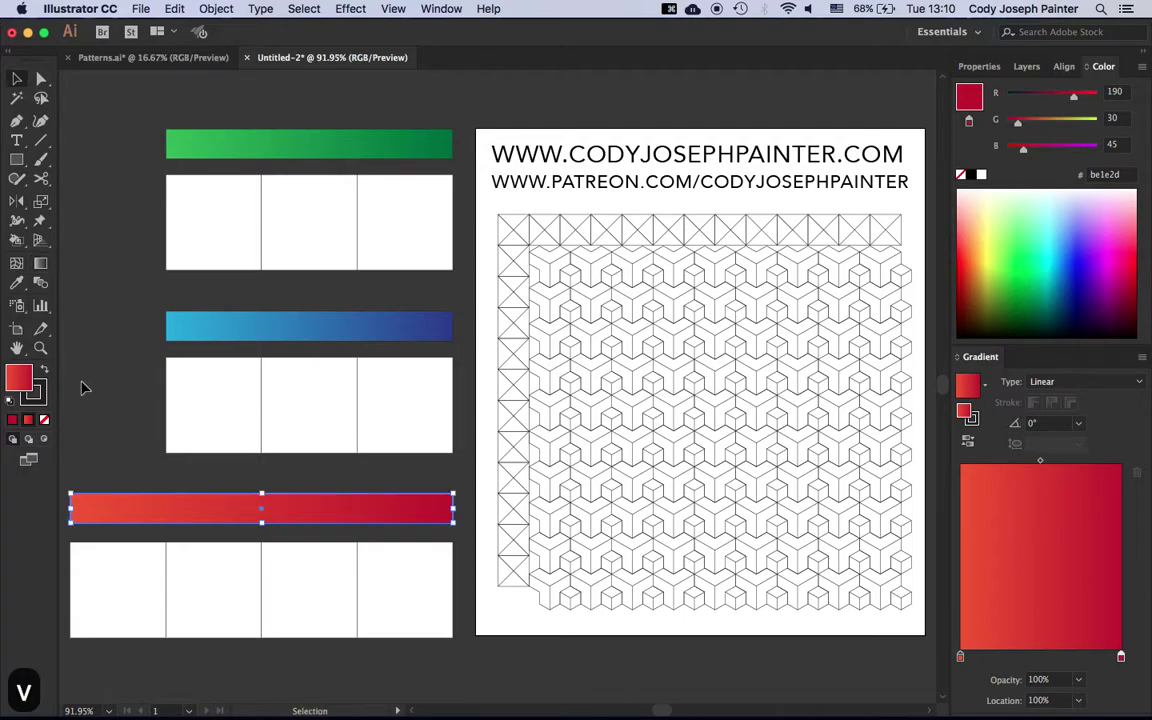
# Rasterize the green gradient bar into an image.
pyautogui.click(83, 388)
pyautogui.click(239, 326)
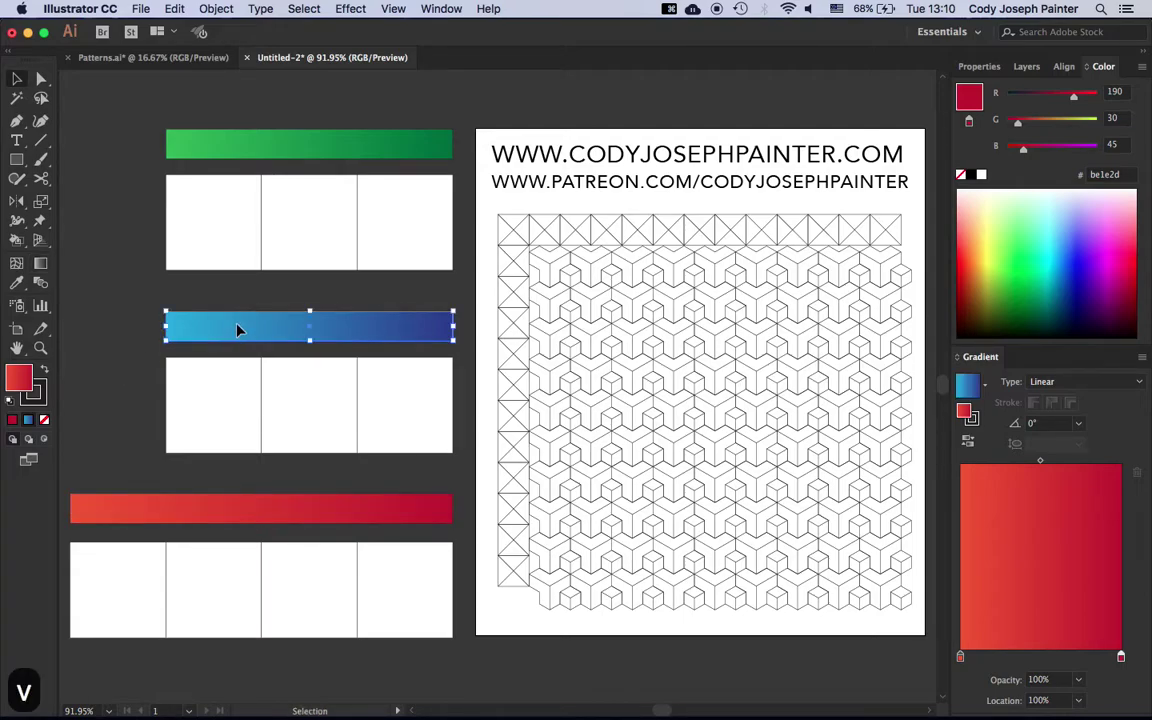
pyautogui.click(297, 150)
pyautogui.click(216, 8)
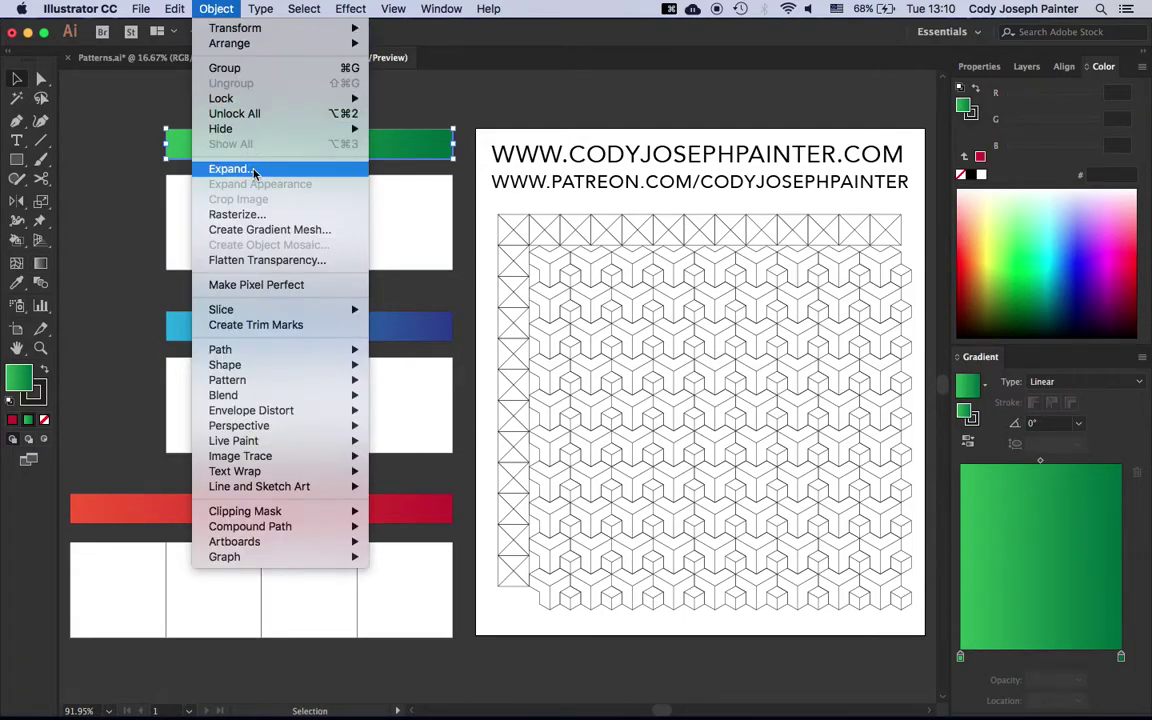
pyautogui.click(232, 194)
pyautogui.click(490, 370)
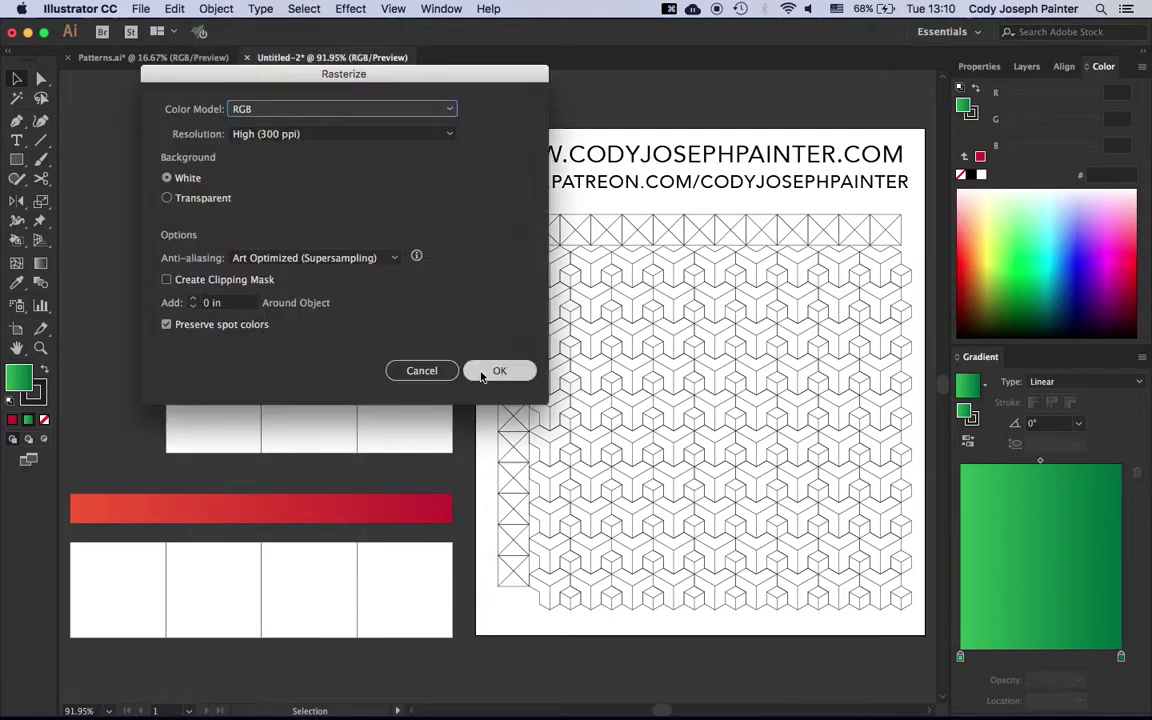
# Rasterize the blue and red gradient bars as well.
pyautogui.click(402, 335)
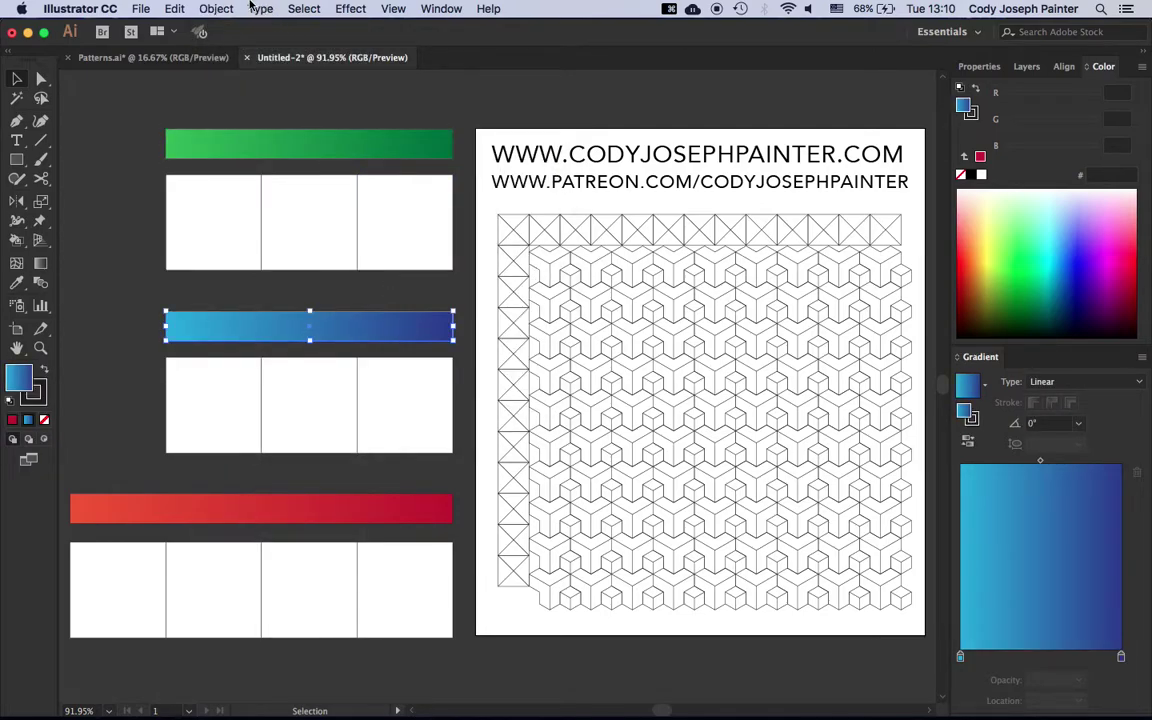
pyautogui.click(216, 8)
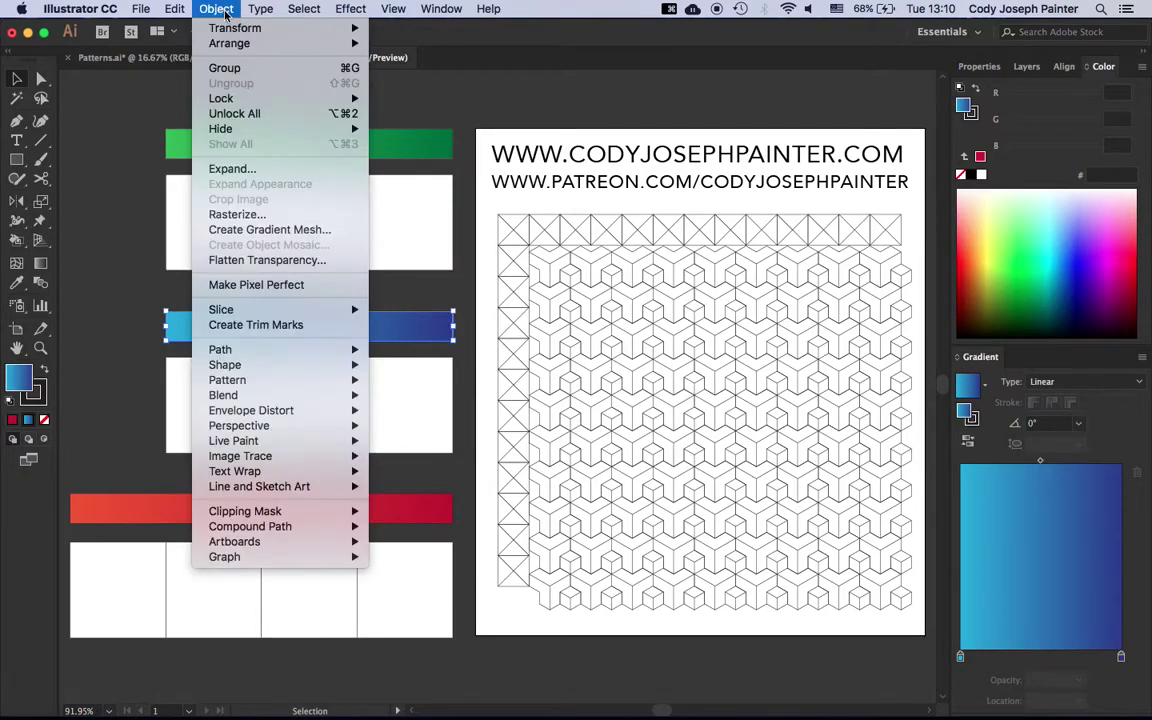
pyautogui.click(262, 215)
pyautogui.click(496, 370)
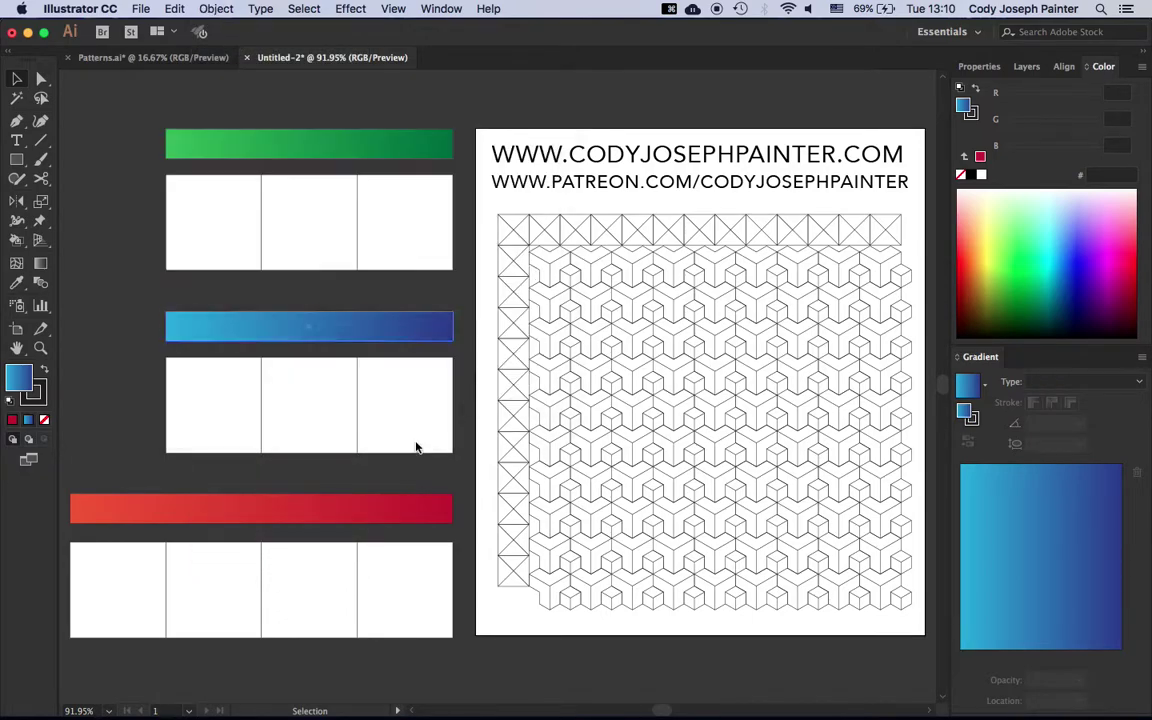
pyautogui.click(380, 506)
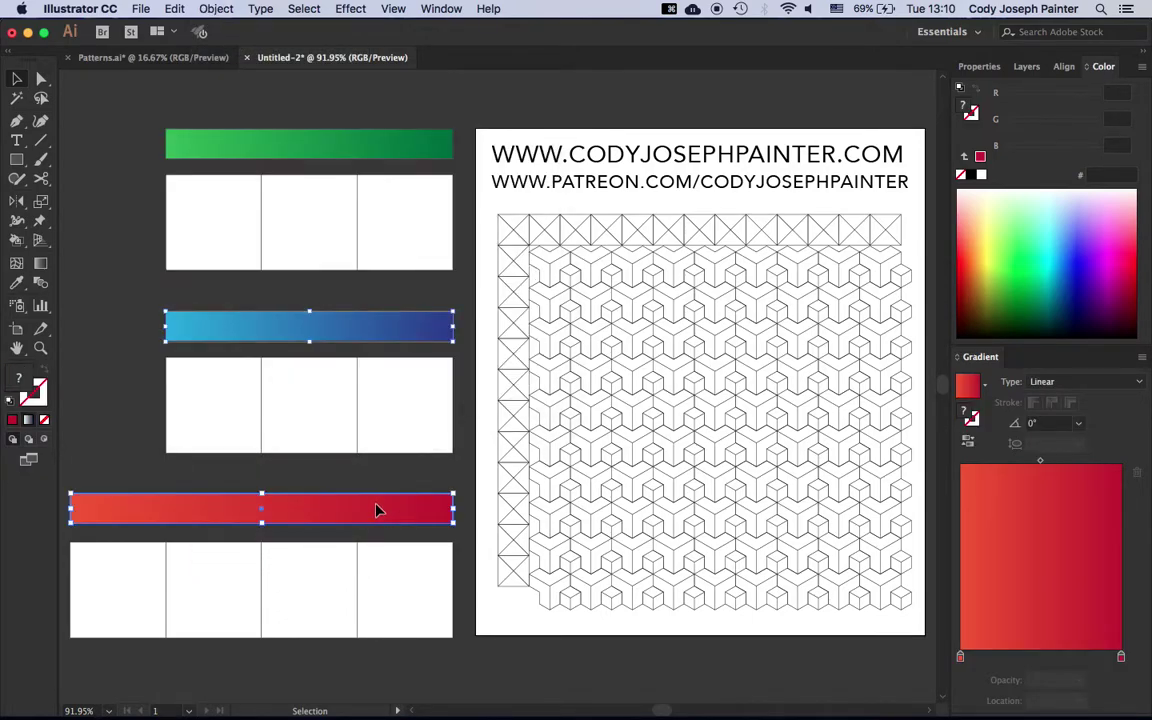
pyautogui.click(210, 10)
pyautogui.click(258, 215)
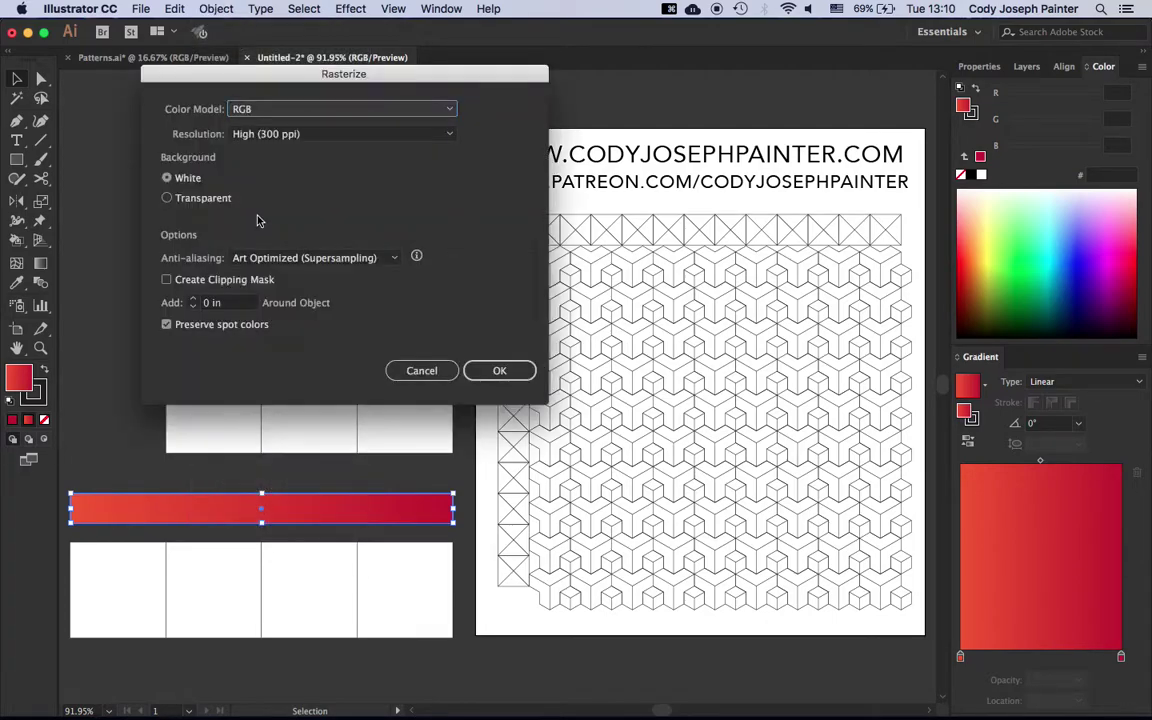
pyautogui.press('Return')
# Fill the three boxes under the green bar with light green, mid green 1d8f41 and dark green 026b39.
pyautogui.click(213, 228)
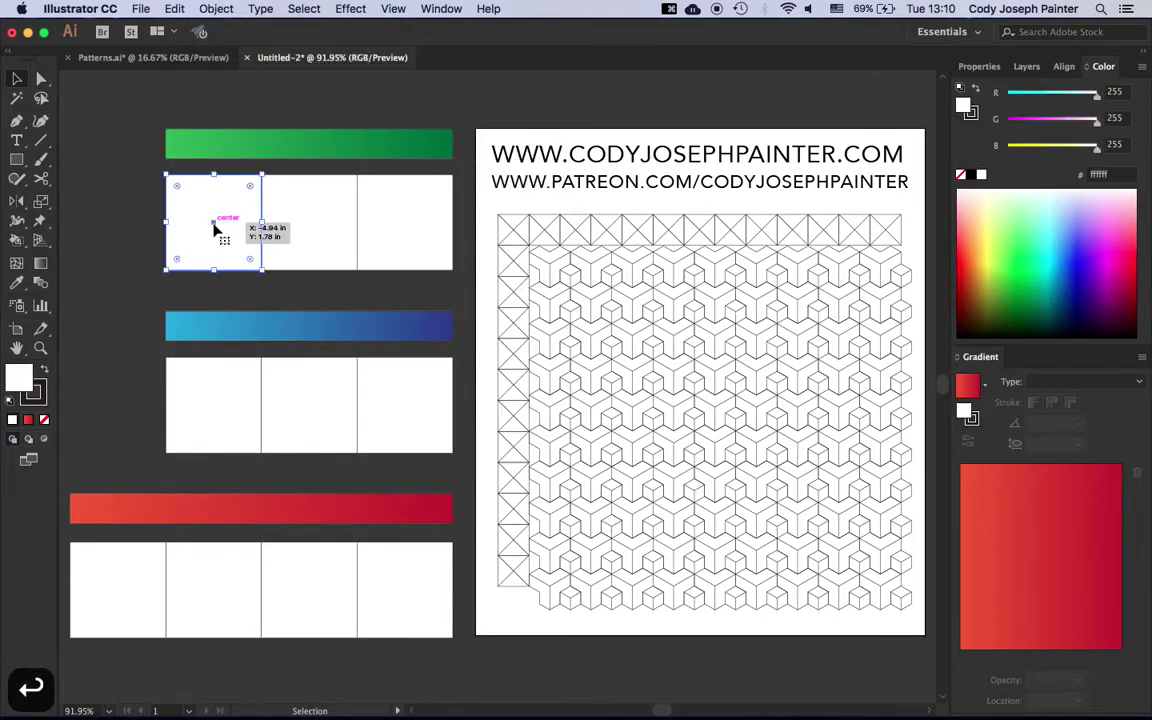
pyautogui.press('i')
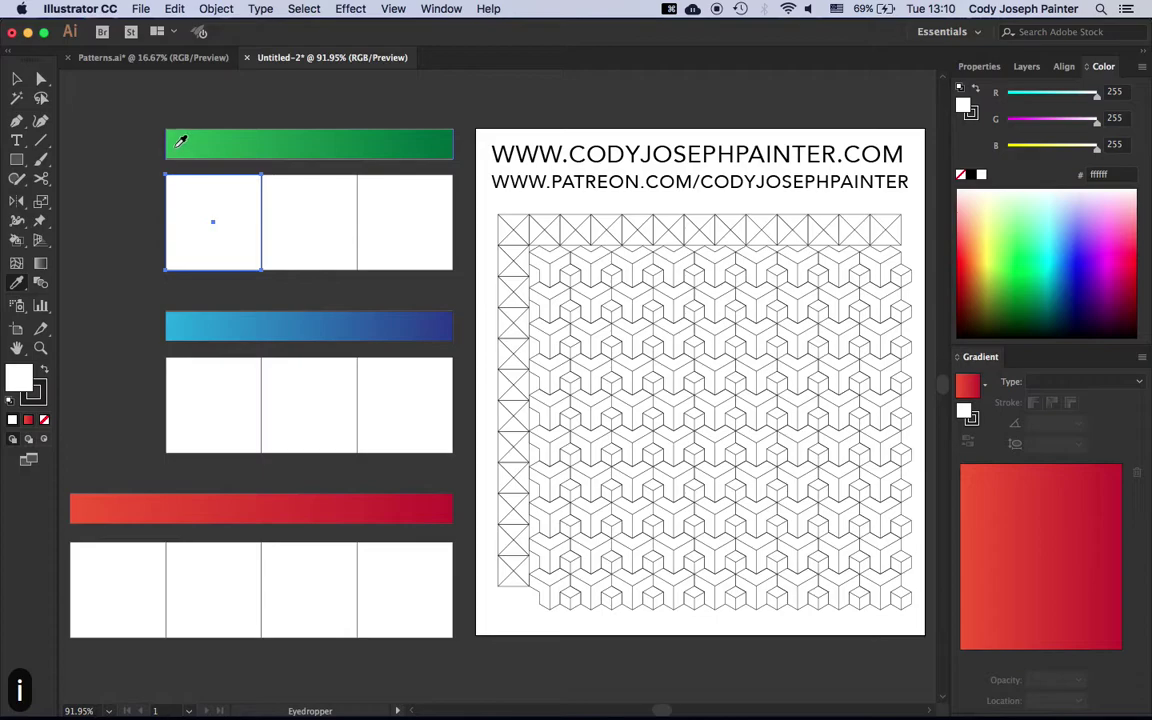
pyautogui.click(181, 142)
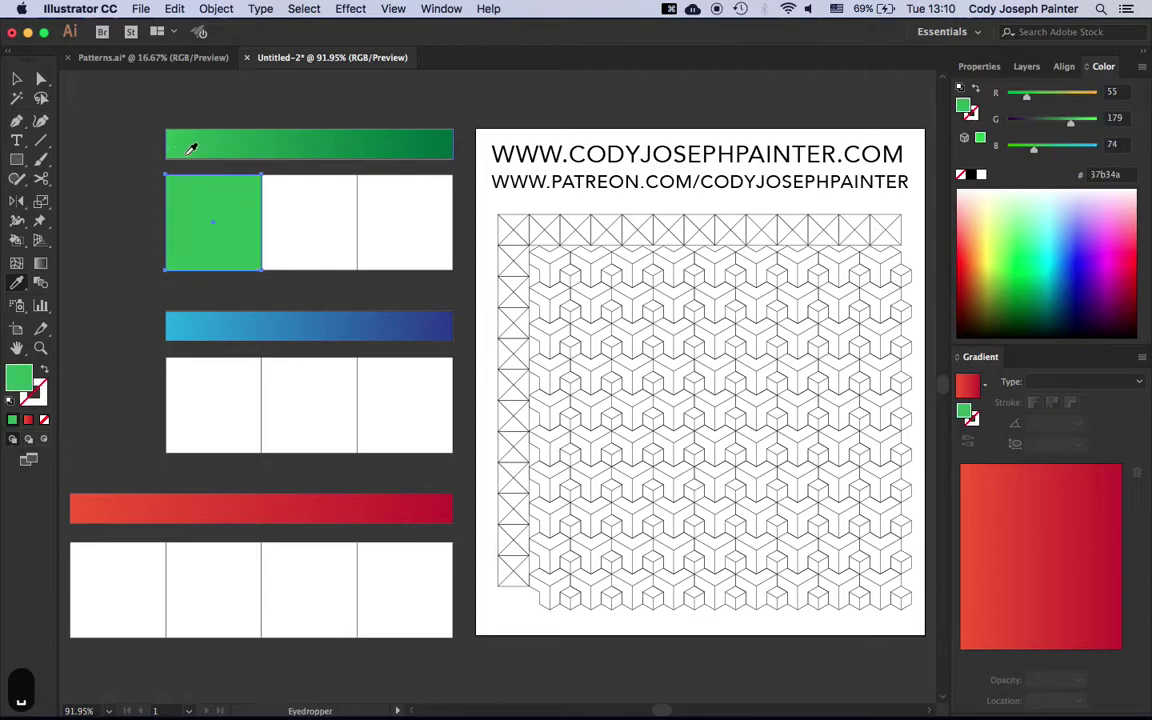
pyautogui.press('v')
pyautogui.click(320, 211)
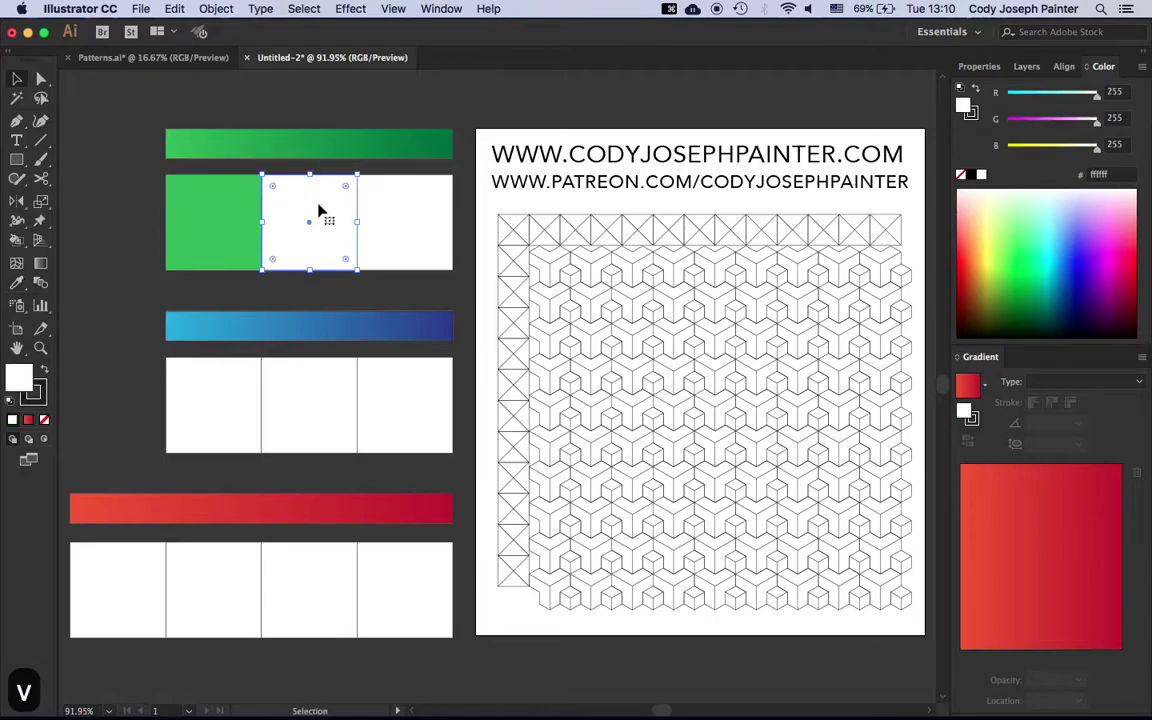
pyautogui.press('i')
pyautogui.click(311, 140)
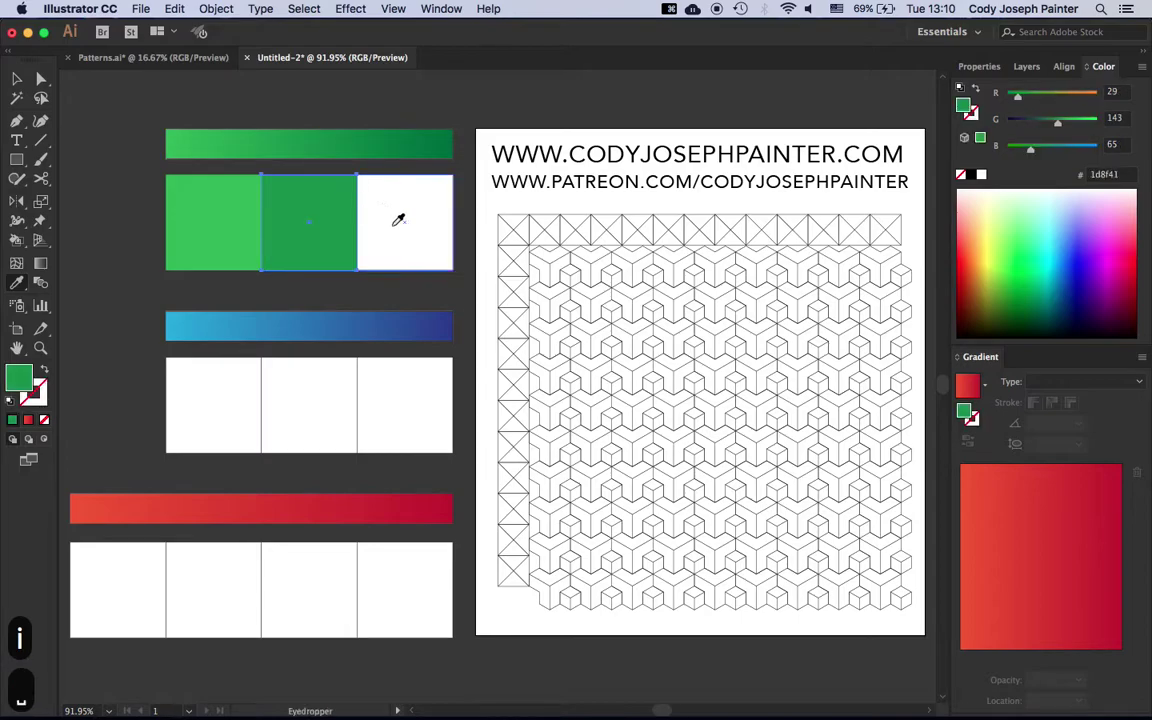
pyautogui.press('v')
pyautogui.click(404, 226)
pyautogui.press('i')
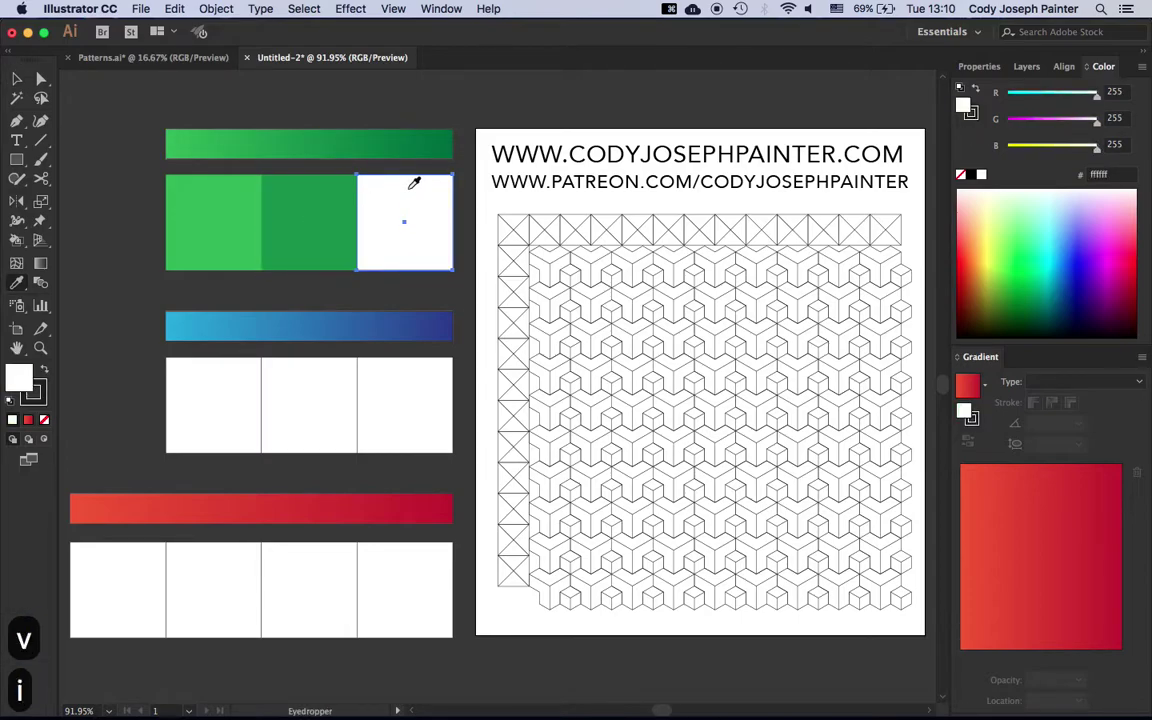
pyautogui.click(398, 140)
# Fill the three boxes under the blue bar with light blue, blue 2971b8 and dark blue 2b3e94.
pyautogui.press('v')
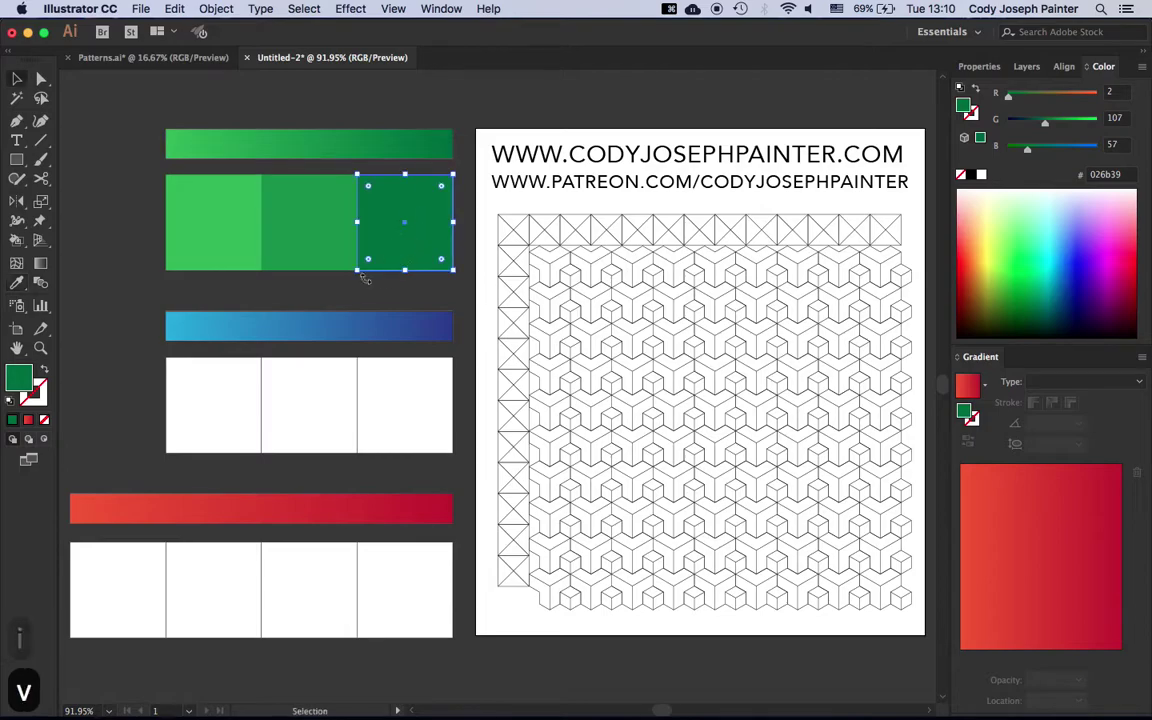
pyautogui.click(228, 390)
pyautogui.press('i')
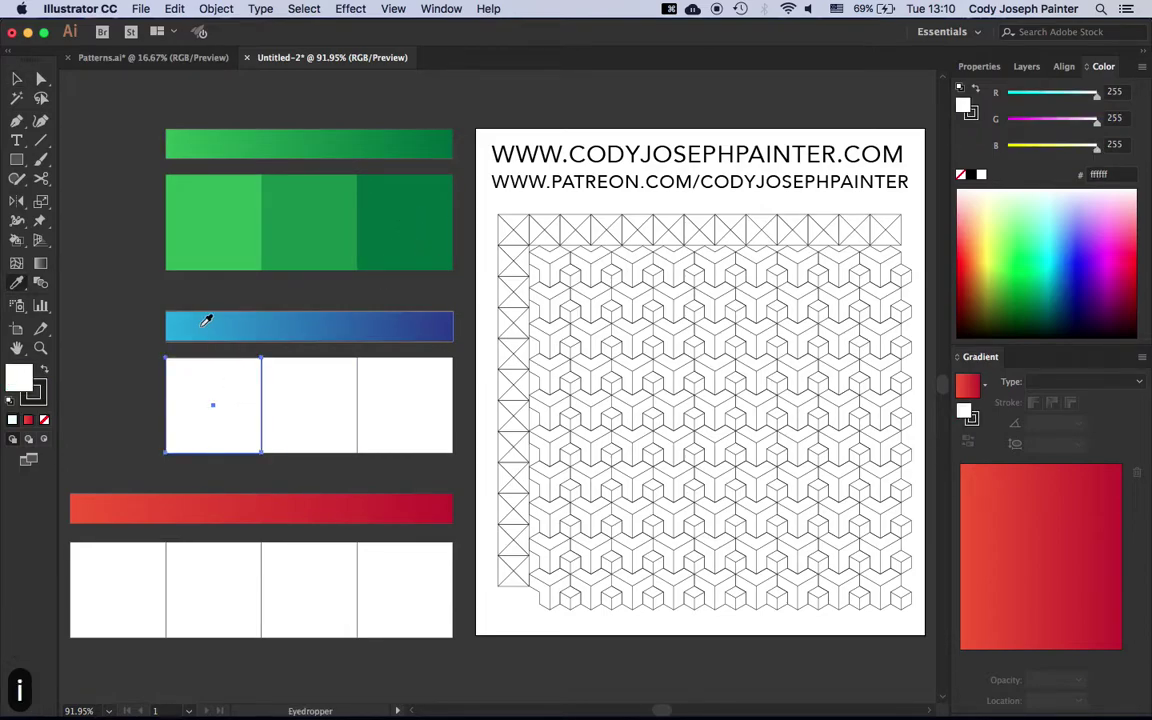
pyautogui.click(178, 324)
pyautogui.press('v')
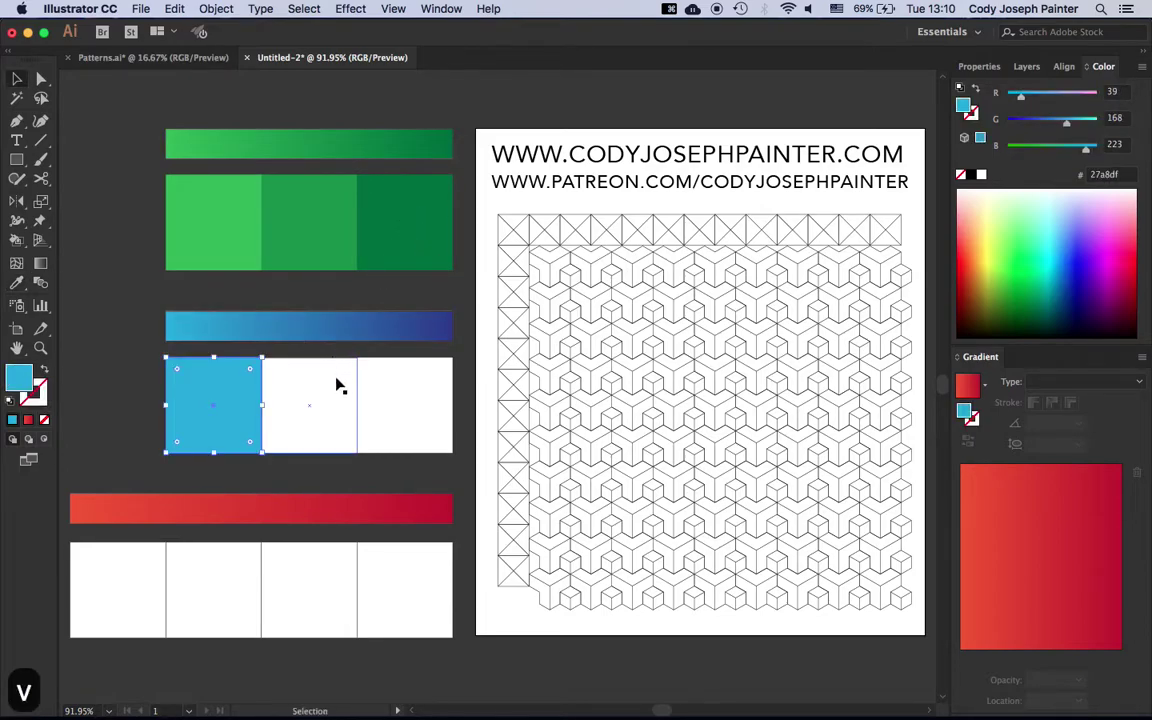
pyautogui.click(335, 388)
pyautogui.press('i')
pyautogui.click(318, 325)
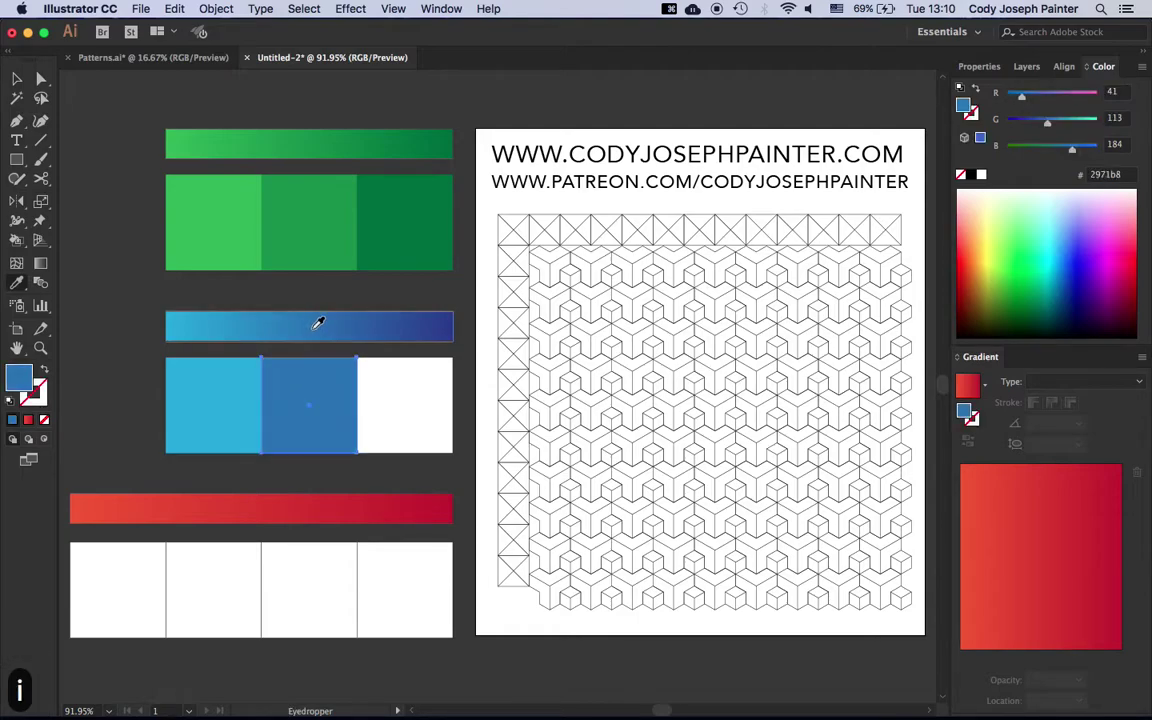
pyautogui.press('v')
pyautogui.click(422, 405)
pyautogui.press('i')
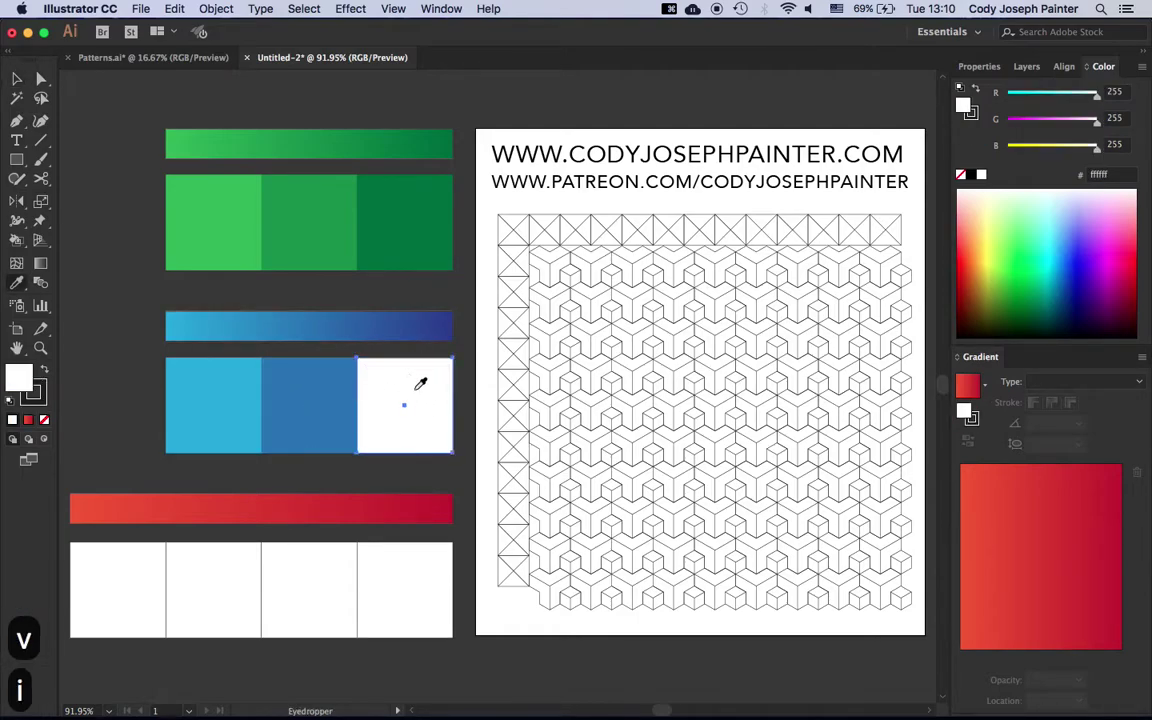
pyautogui.click(439, 325)
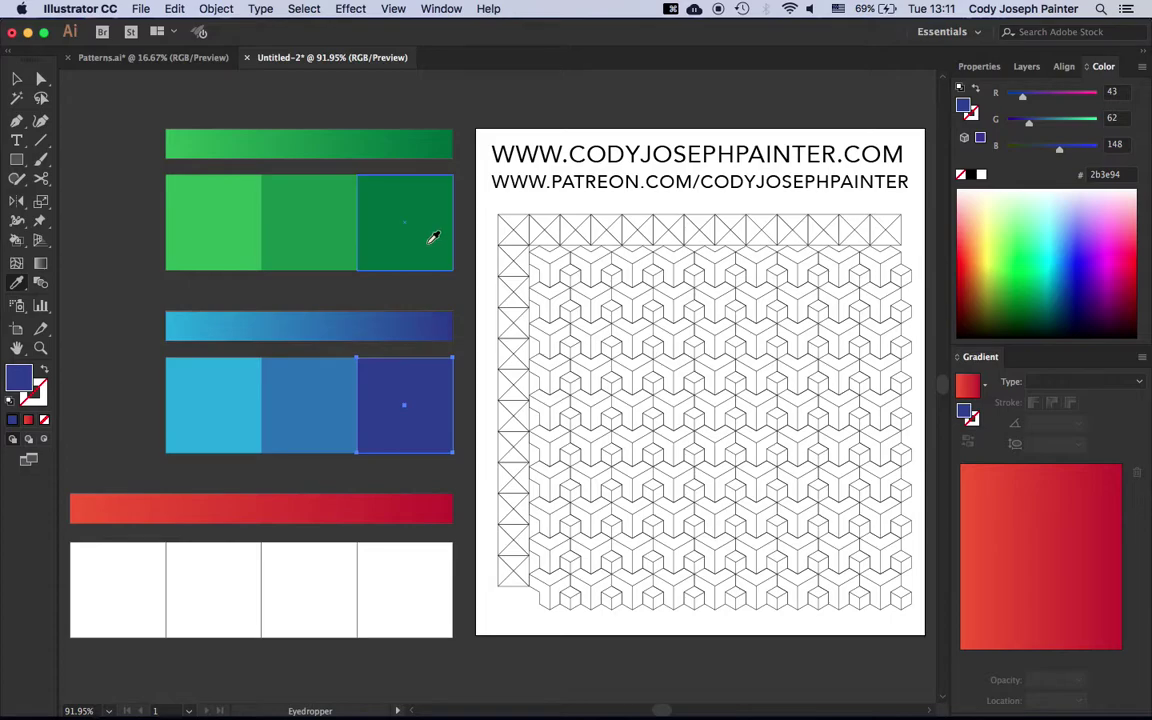
# Fill the four boxes under the red bar with bright red, deeper red, d1342c and dark red c2232d.
pyautogui.press('v')
pyautogui.click(121, 590)
pyautogui.press('i')
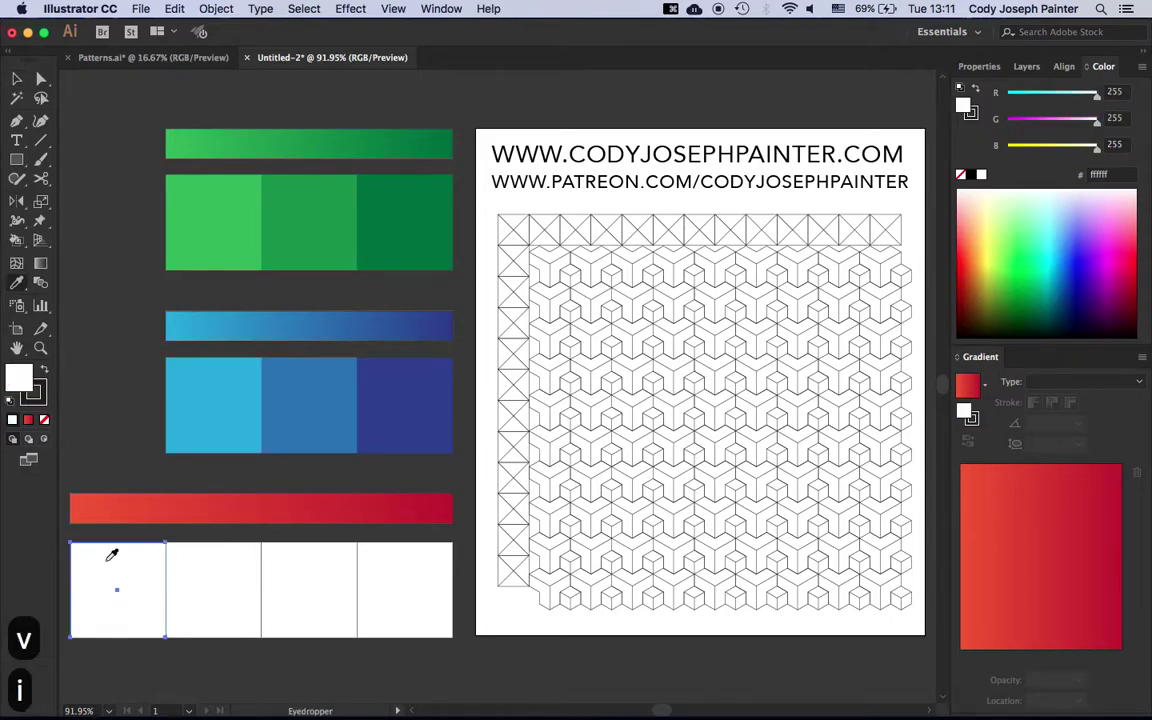
pyautogui.click(87, 505)
pyautogui.press('v')
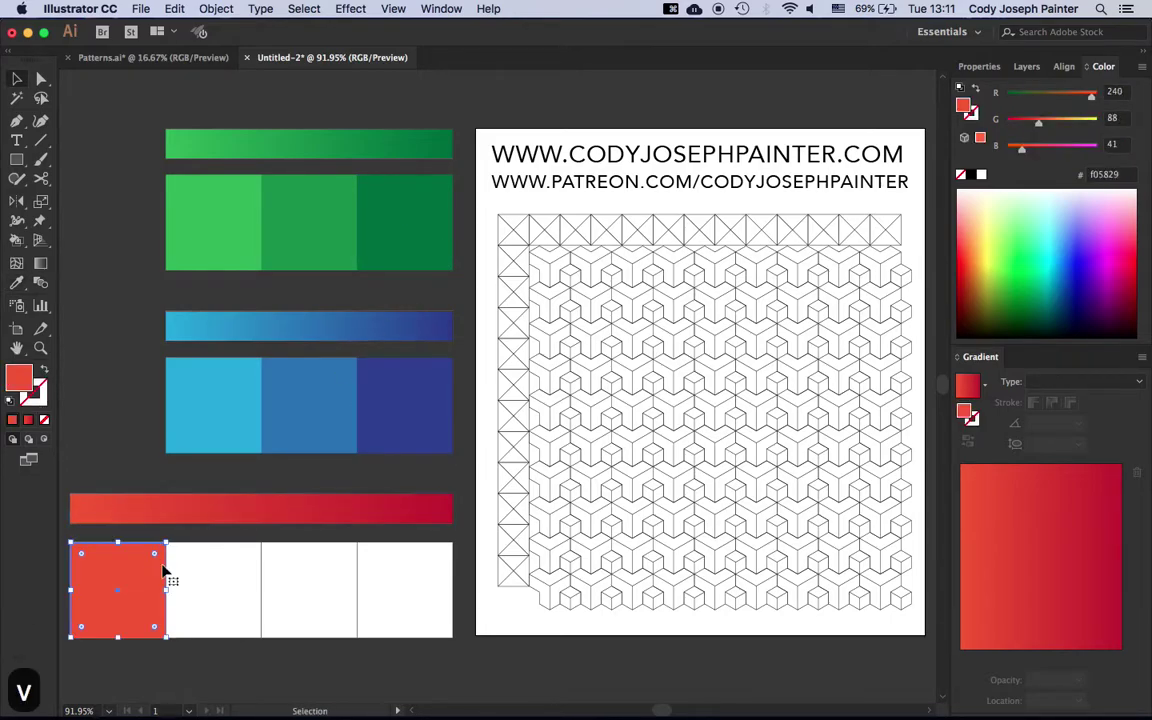
pyautogui.click(205, 585)
pyautogui.click(215, 500)
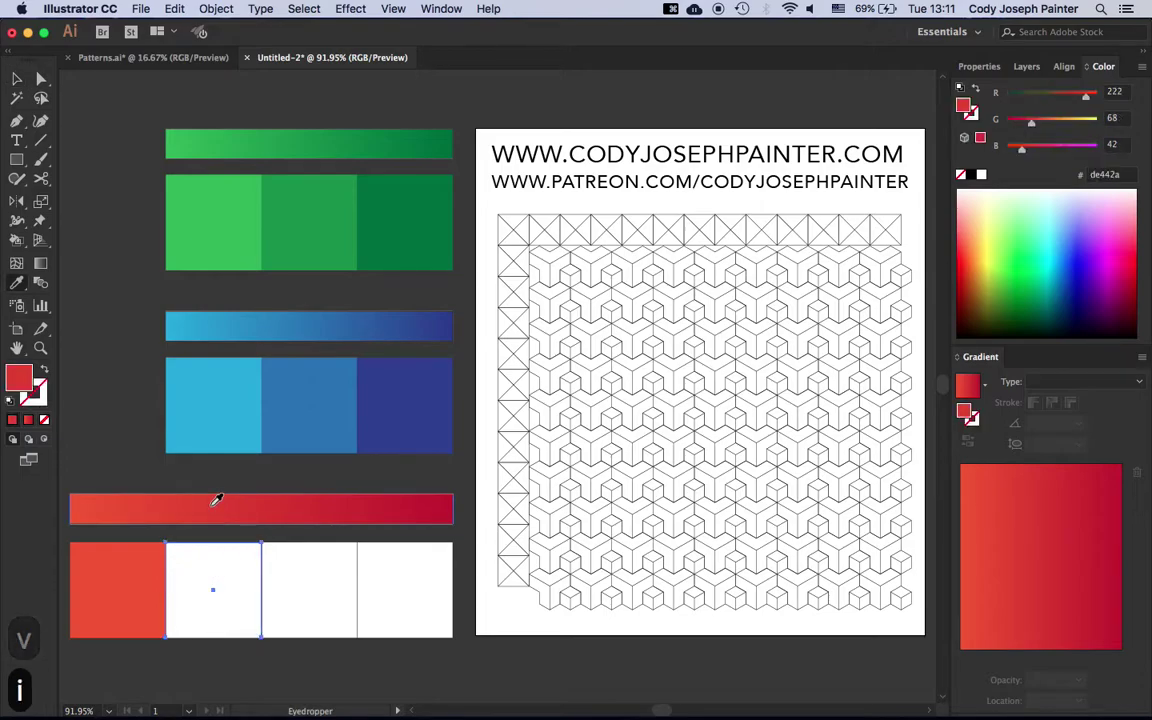
pyautogui.press('v')
pyautogui.click(296, 578)
pyautogui.press('i')
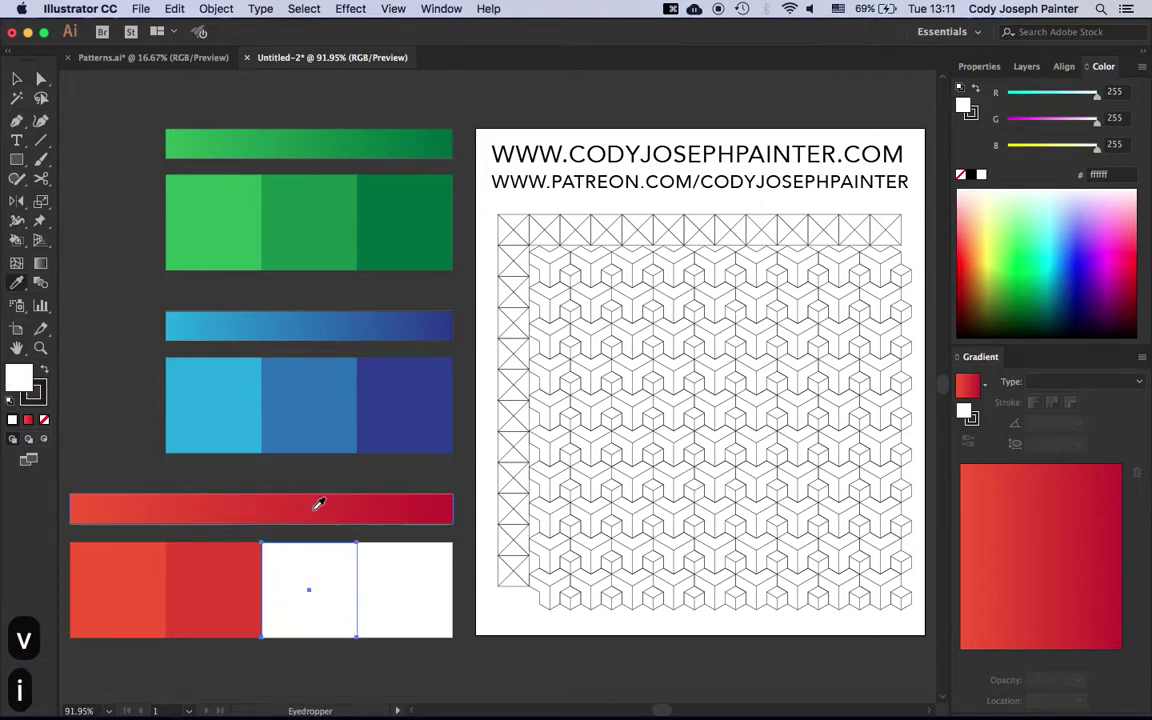
pyautogui.click(318, 506)
pyautogui.press('v')
pyautogui.click(394, 584)
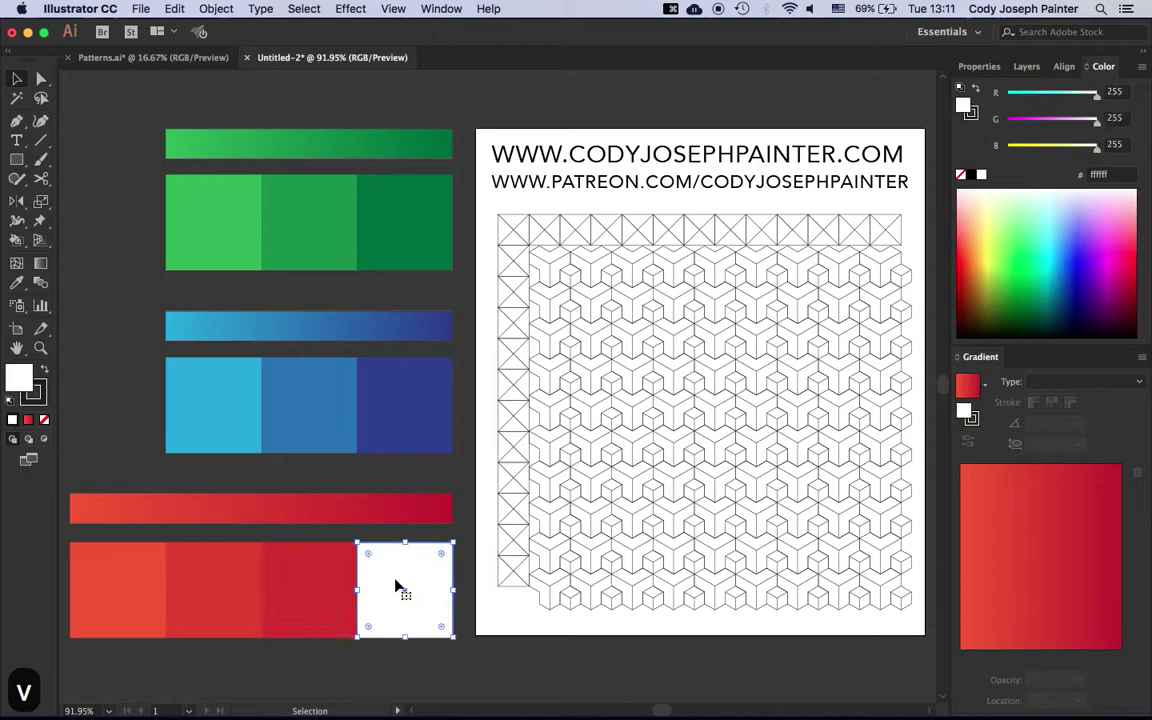
pyautogui.press('i')
pyautogui.click(414, 513)
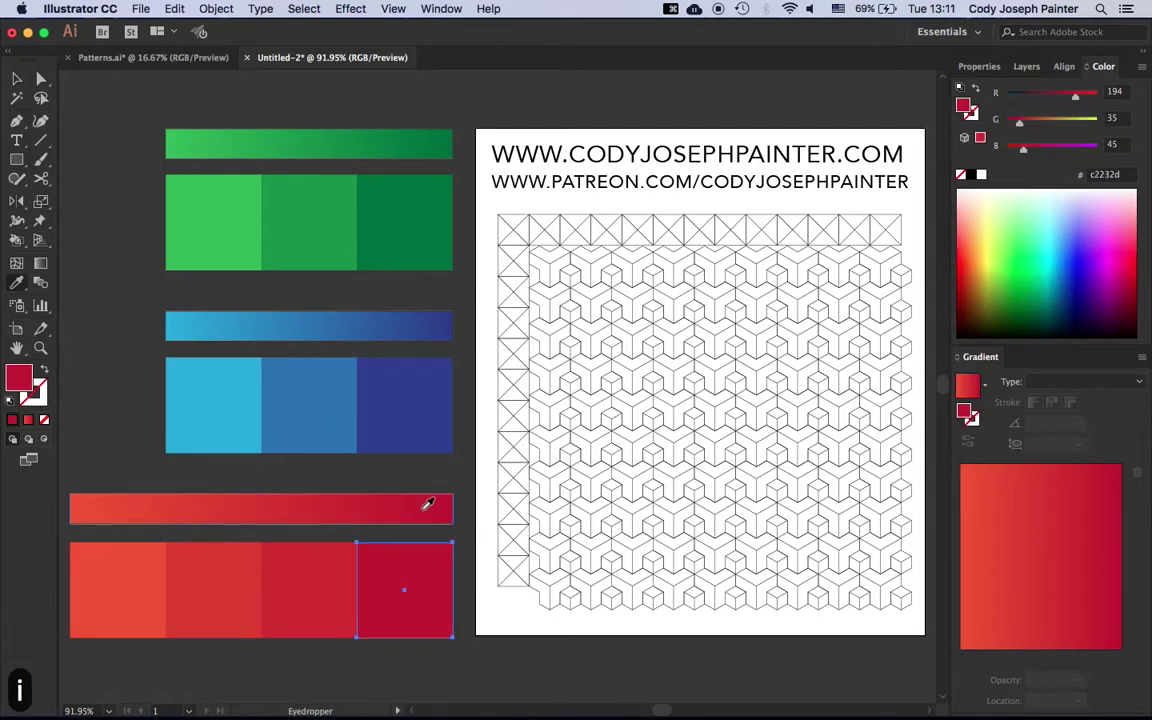
pyautogui.press('v')
pyautogui.click(428, 470)
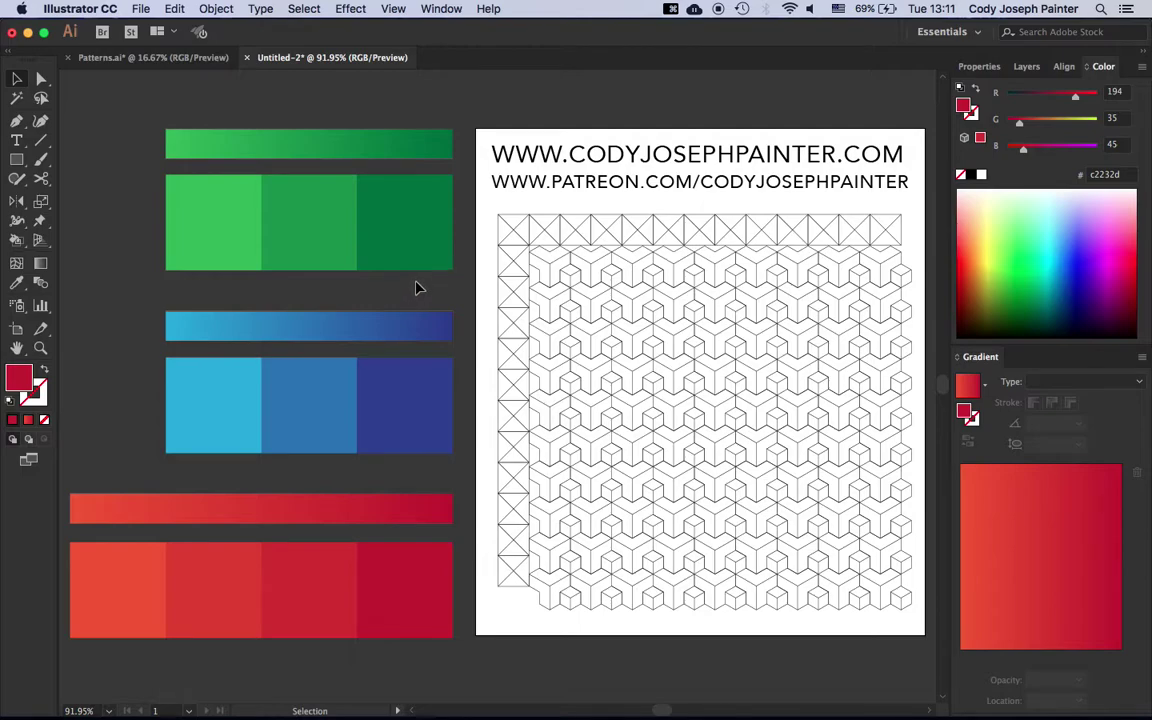
# Pick up light green 37b34a and Live Paint the first-row cube top faces with it.
pyautogui.press('i')
pyautogui.click(224, 223)
pyautogui.press('v')
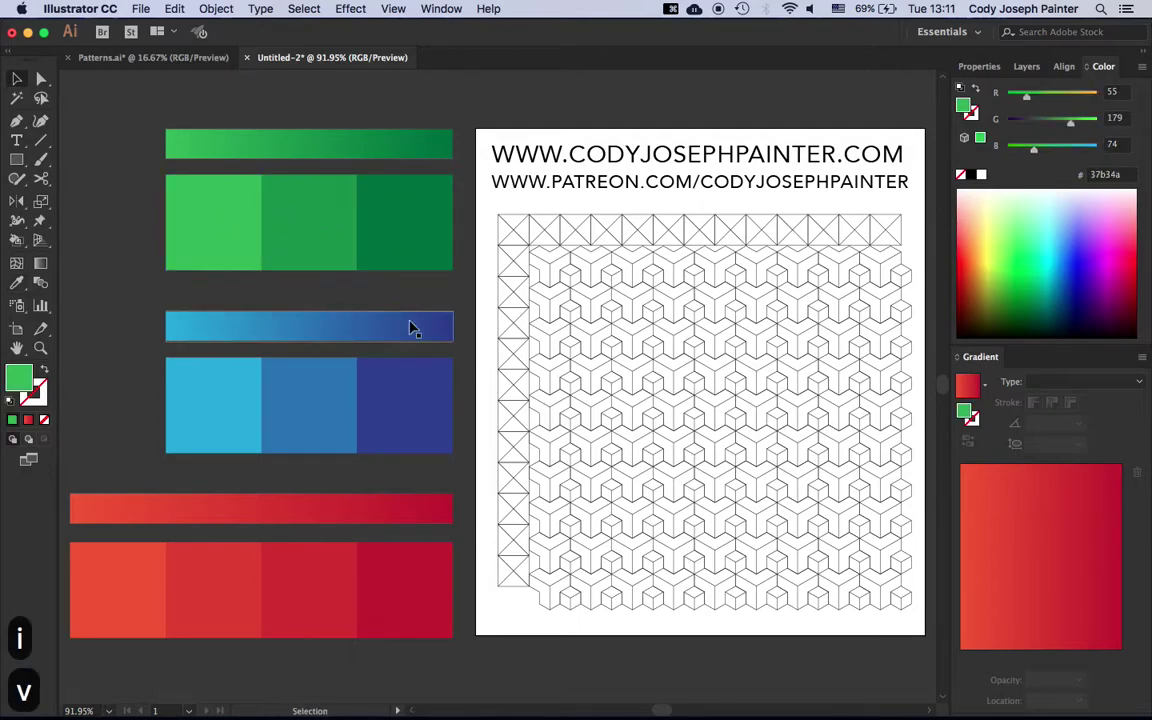
pyautogui.press('k')
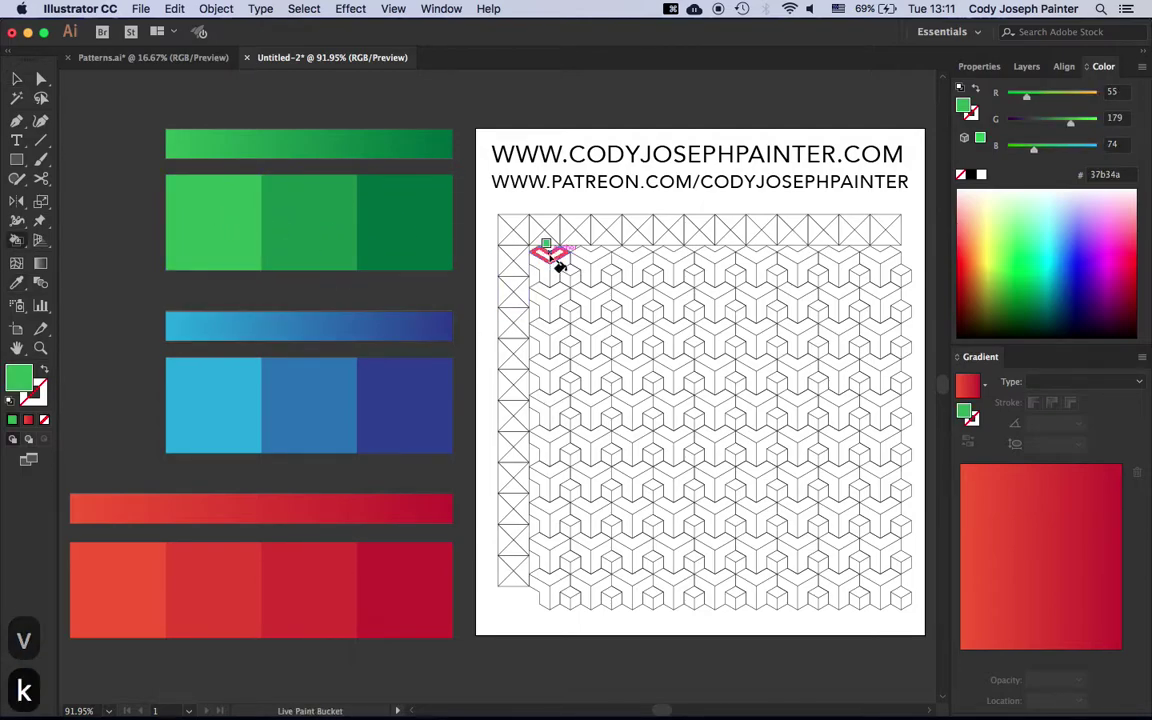
pyautogui.click(553, 258)
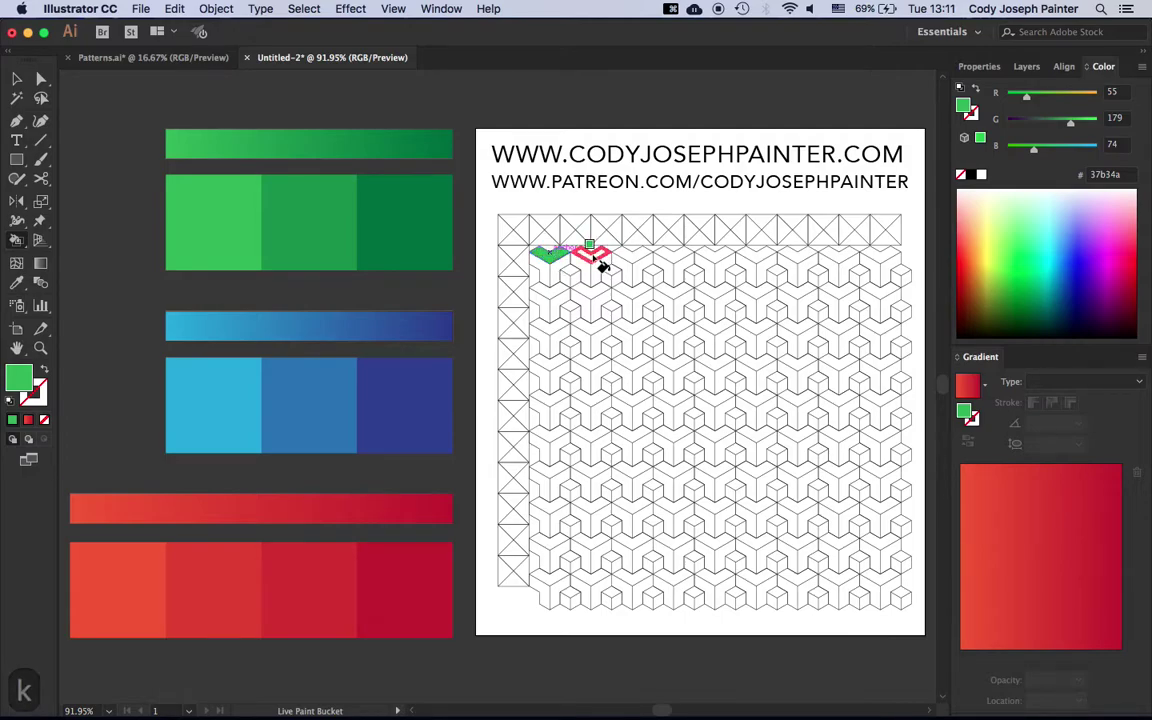
pyautogui.click(603, 262)
pyautogui.click(645, 264)
pyautogui.click(688, 264)
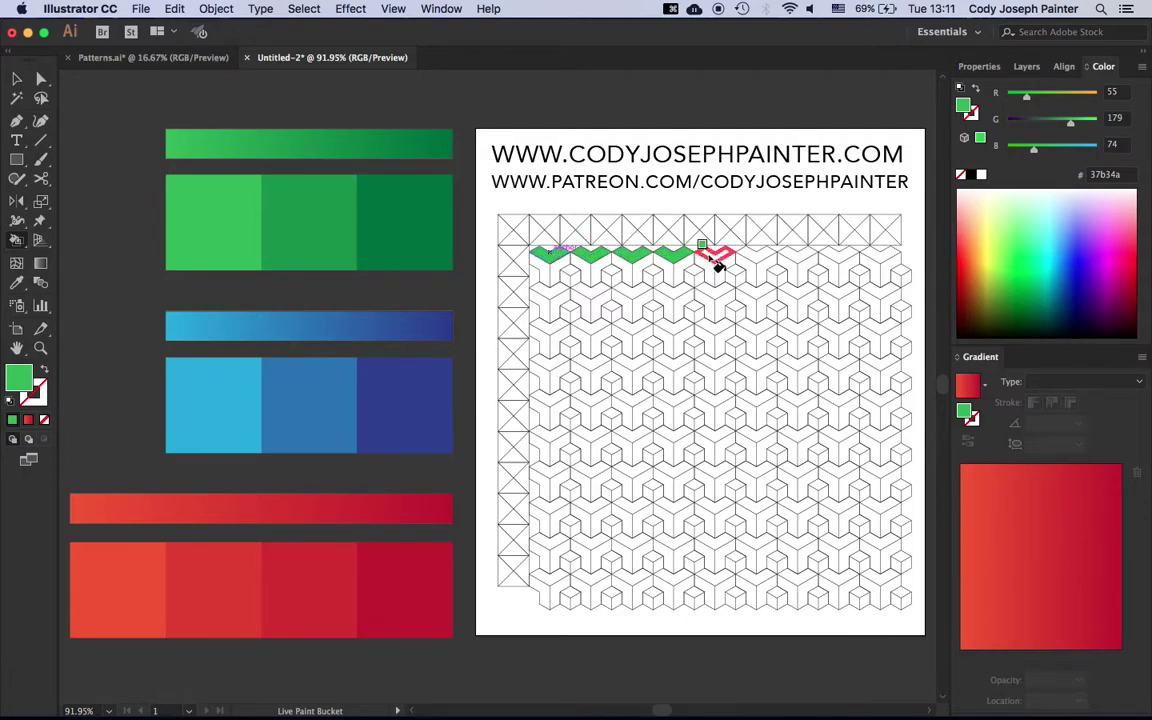
pyautogui.click(728, 261)
pyautogui.click(758, 264)
# Fill the second- and third-row cube top faces light green.
pyautogui.click(758, 298)
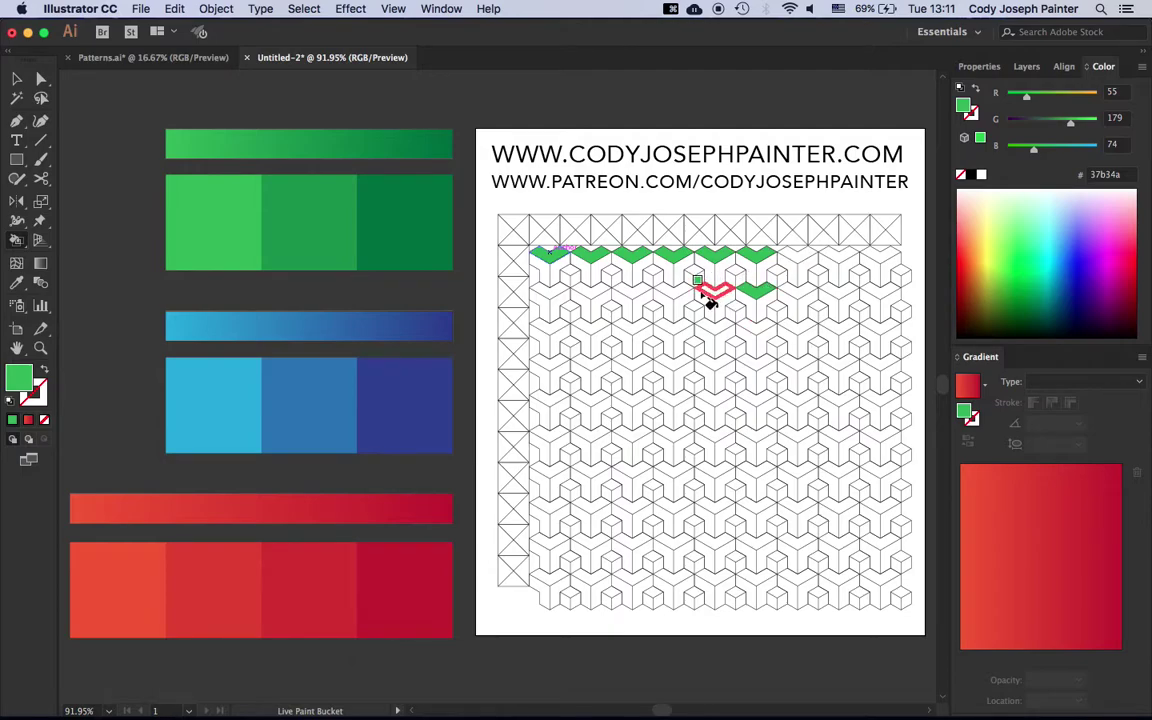
pyautogui.click(714, 296)
pyautogui.click(752, 326)
pyautogui.click(714, 332)
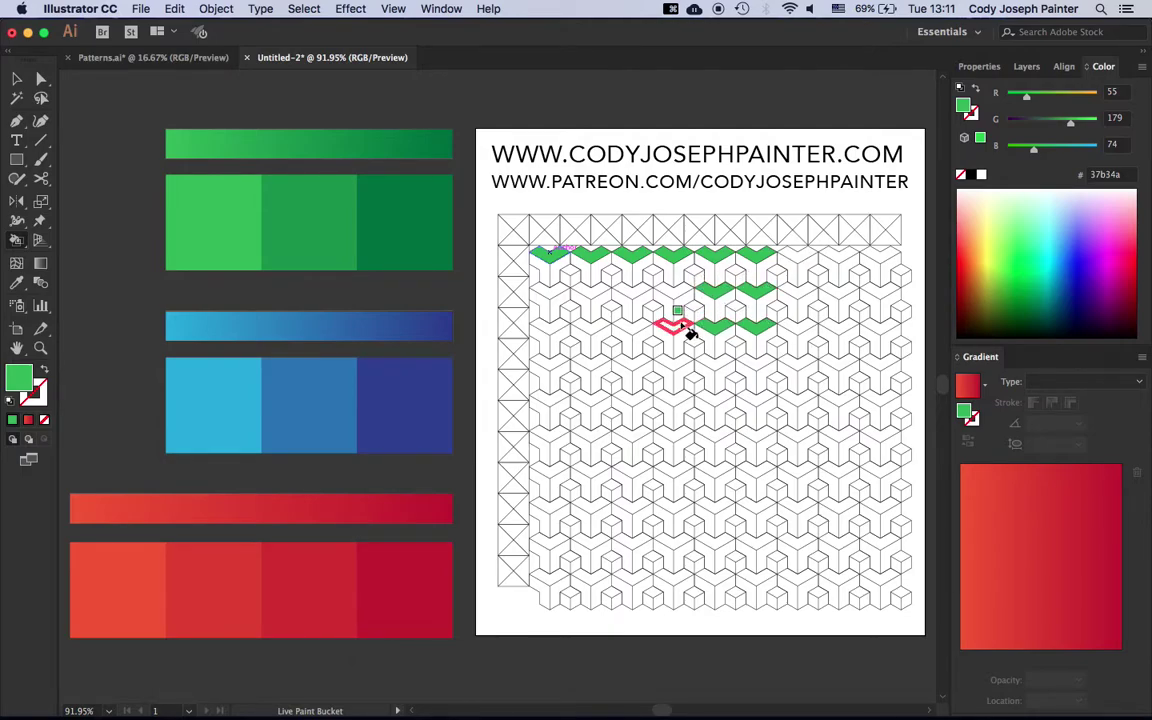
pyautogui.click(685, 328)
pyautogui.click(689, 303)
pyautogui.click(642, 297)
pyautogui.click(635, 332)
pyautogui.click(600, 328)
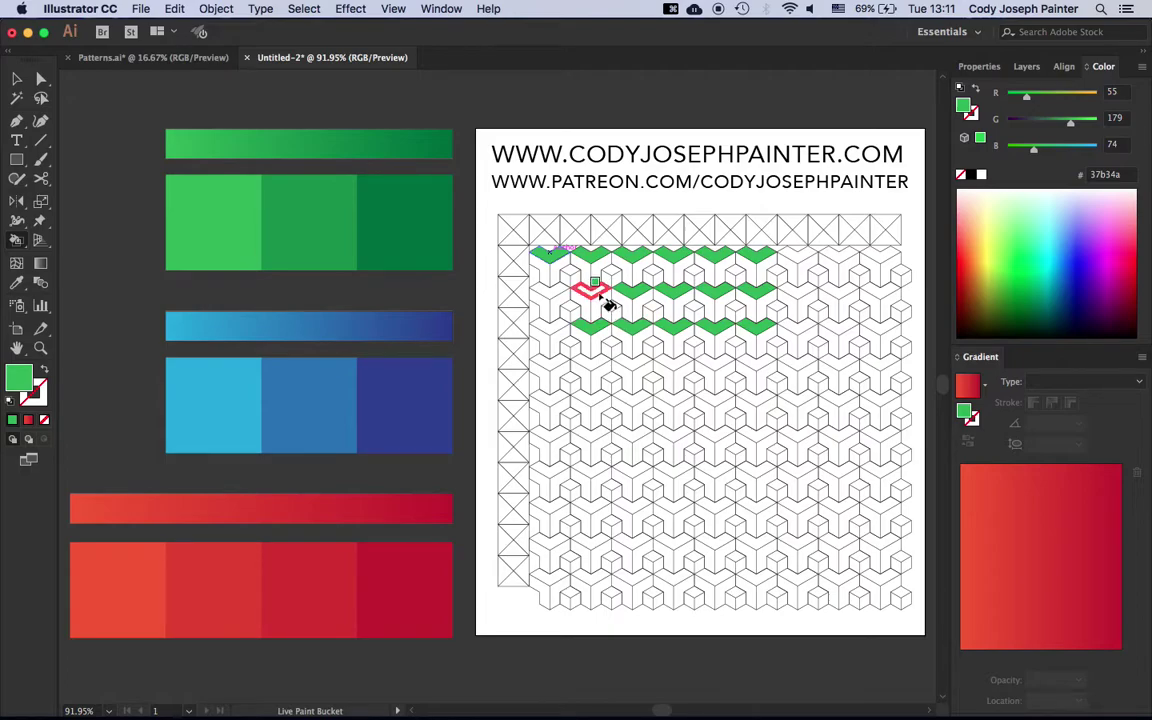
pyautogui.click(606, 300)
pyautogui.click(560, 292)
pyautogui.click(560, 335)
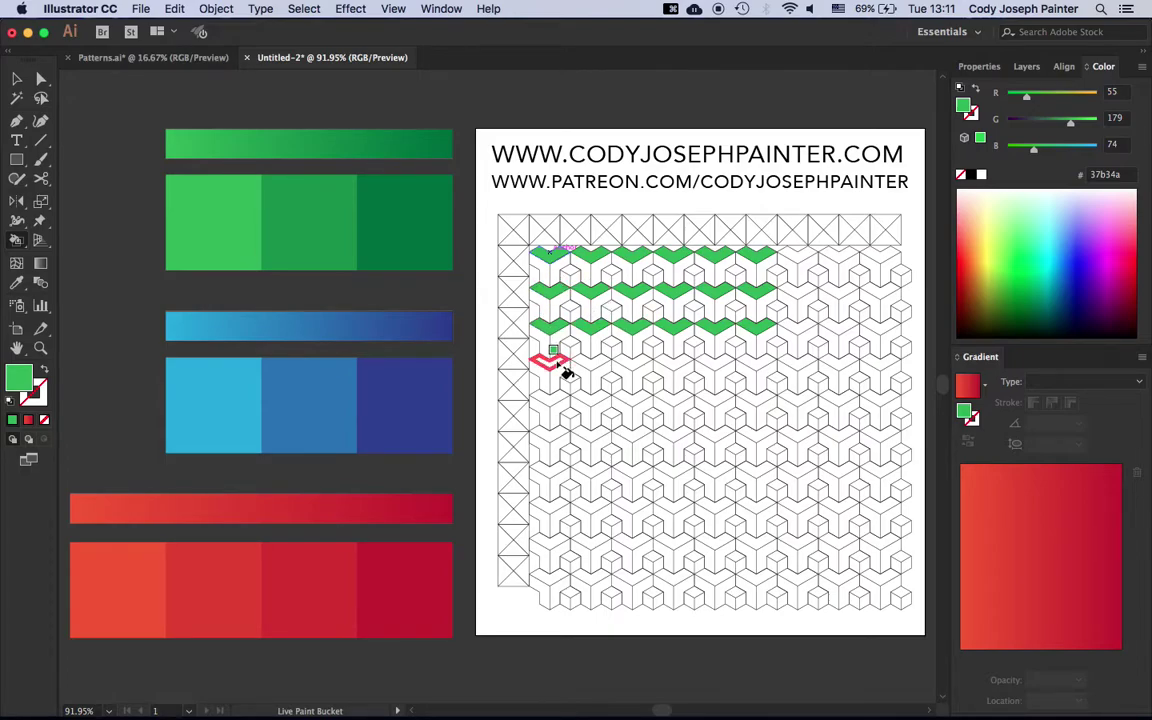
# Fill the fourth- and fifth-row cube top faces light green.
pyautogui.click(564, 372)
pyautogui.click(563, 406)
pyautogui.click(601, 373)
pyautogui.click(604, 406)
pyautogui.click(632, 406)
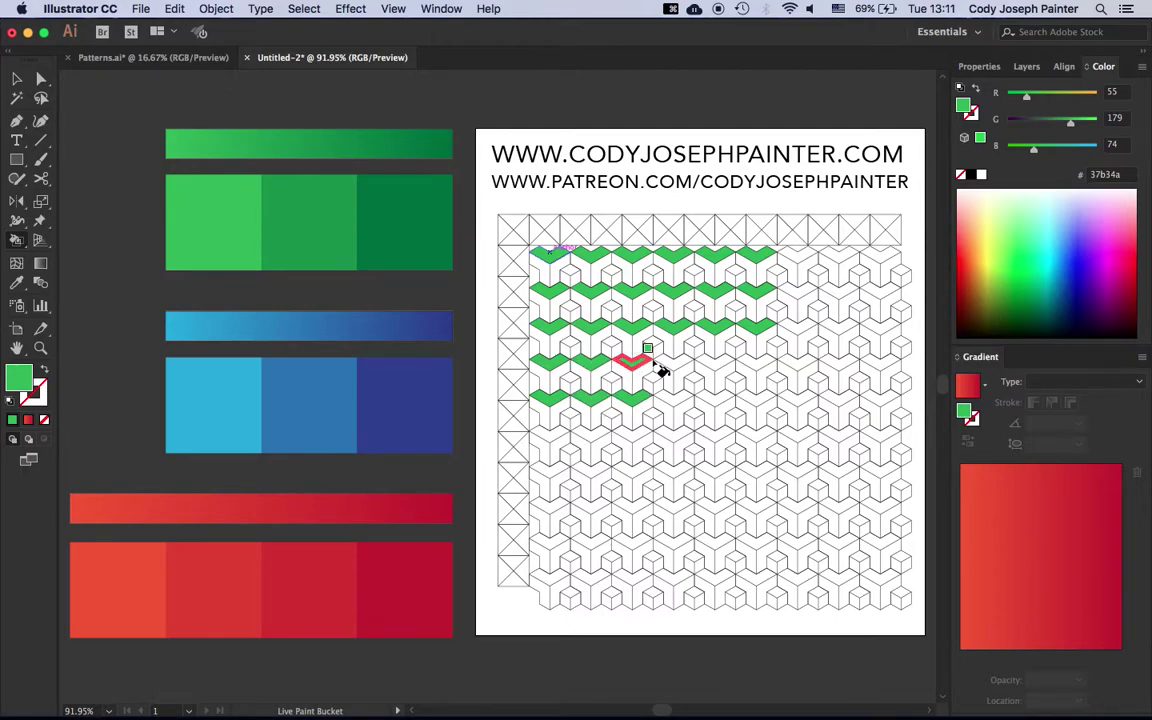
pyautogui.click(650, 368)
pyautogui.click(681, 380)
pyautogui.click(681, 398)
pyautogui.click(718, 372)
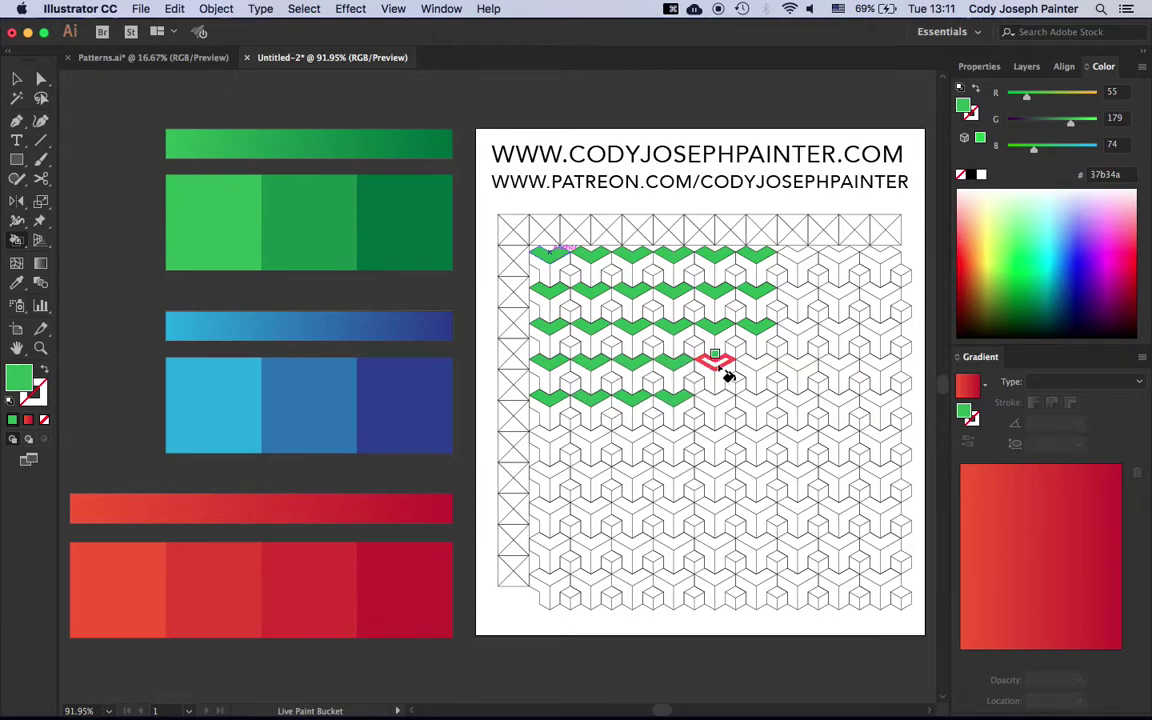
pyautogui.click(721, 402)
pyautogui.click(760, 370)
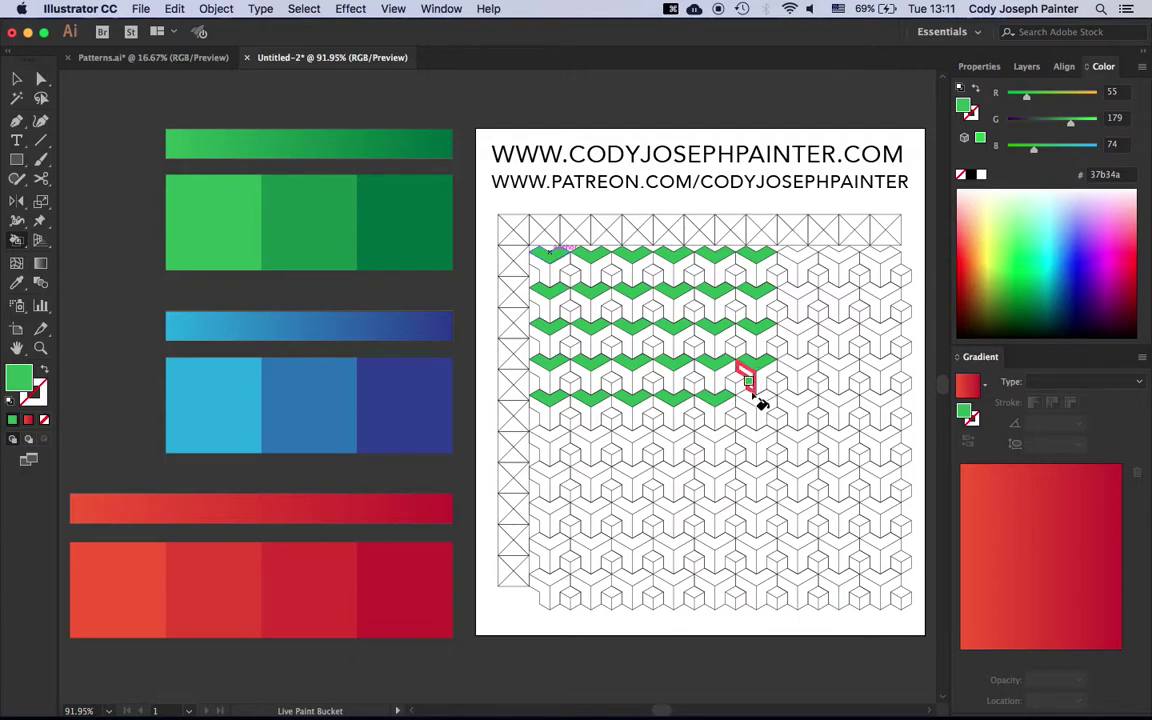
pyautogui.click(761, 401)
# Sample mid green 1d8f41 and paint the side faces in the first two cube columns.
pyautogui.press('i')
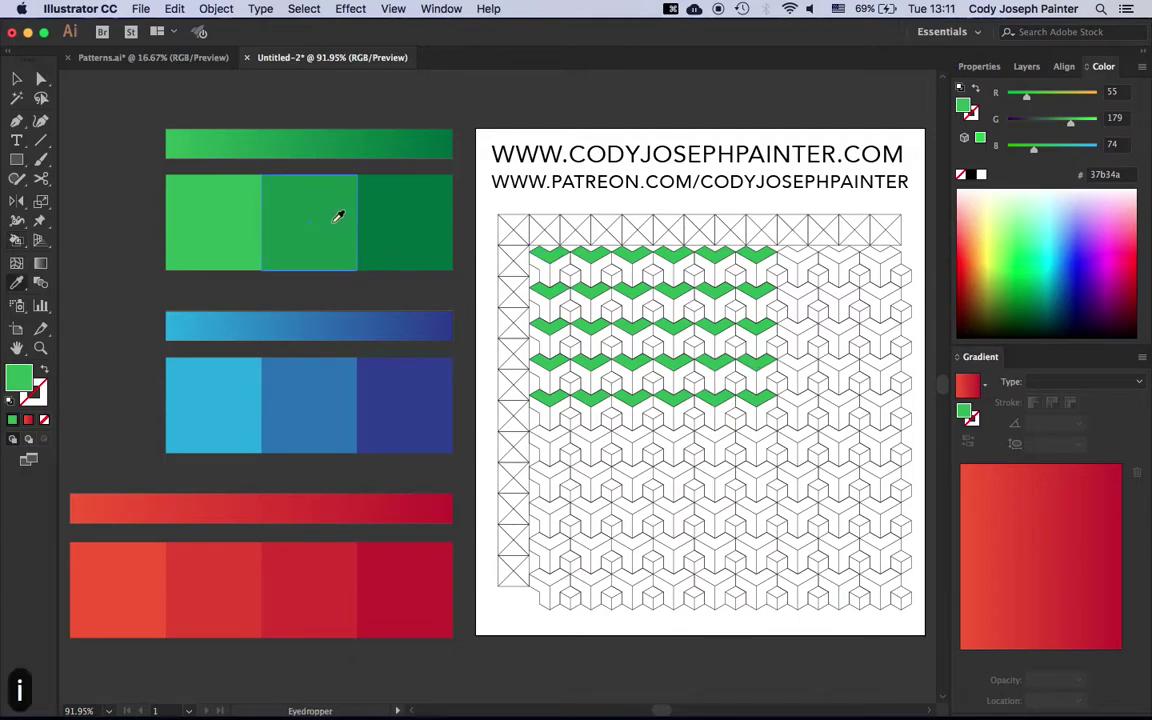
pyautogui.click(337, 220)
pyautogui.press('k')
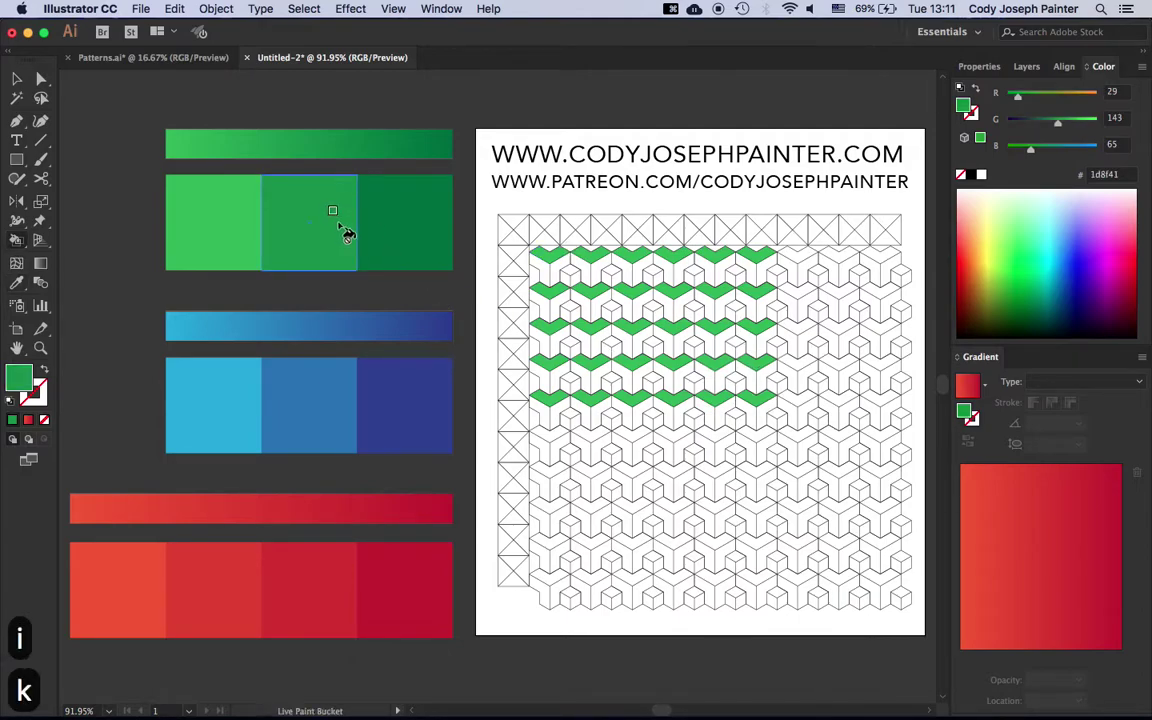
pyautogui.click(540, 265)
pyautogui.click(542, 304)
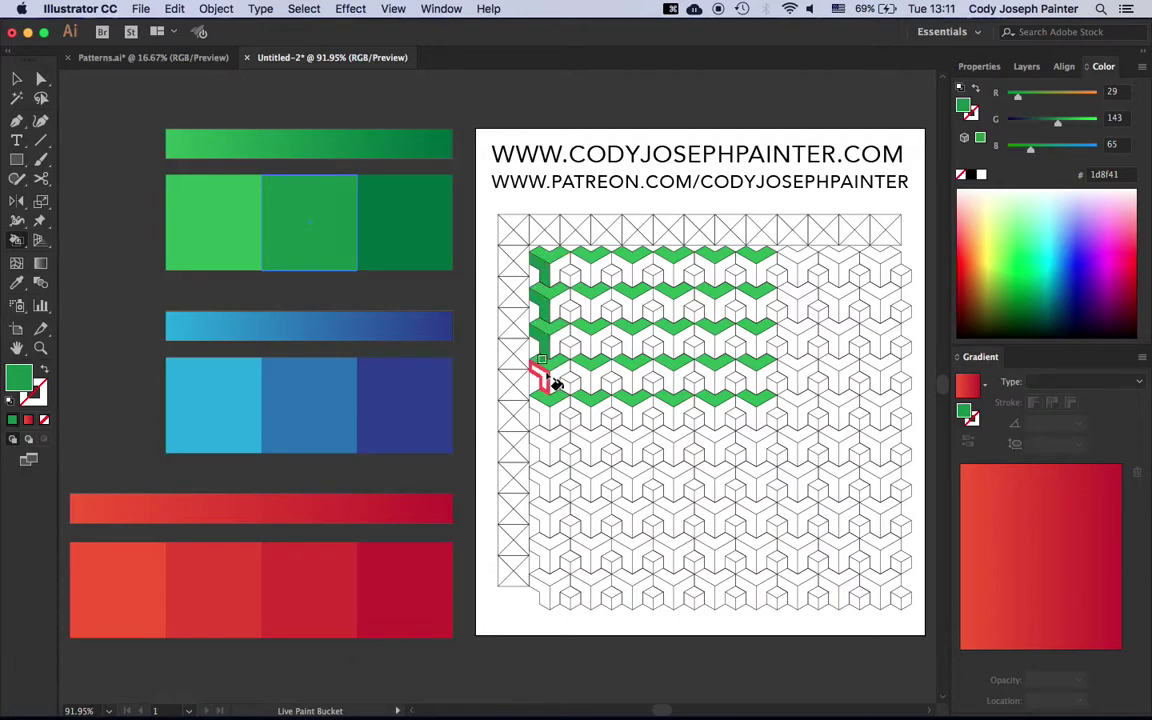
pyautogui.click(556, 386)
pyautogui.click(560, 429)
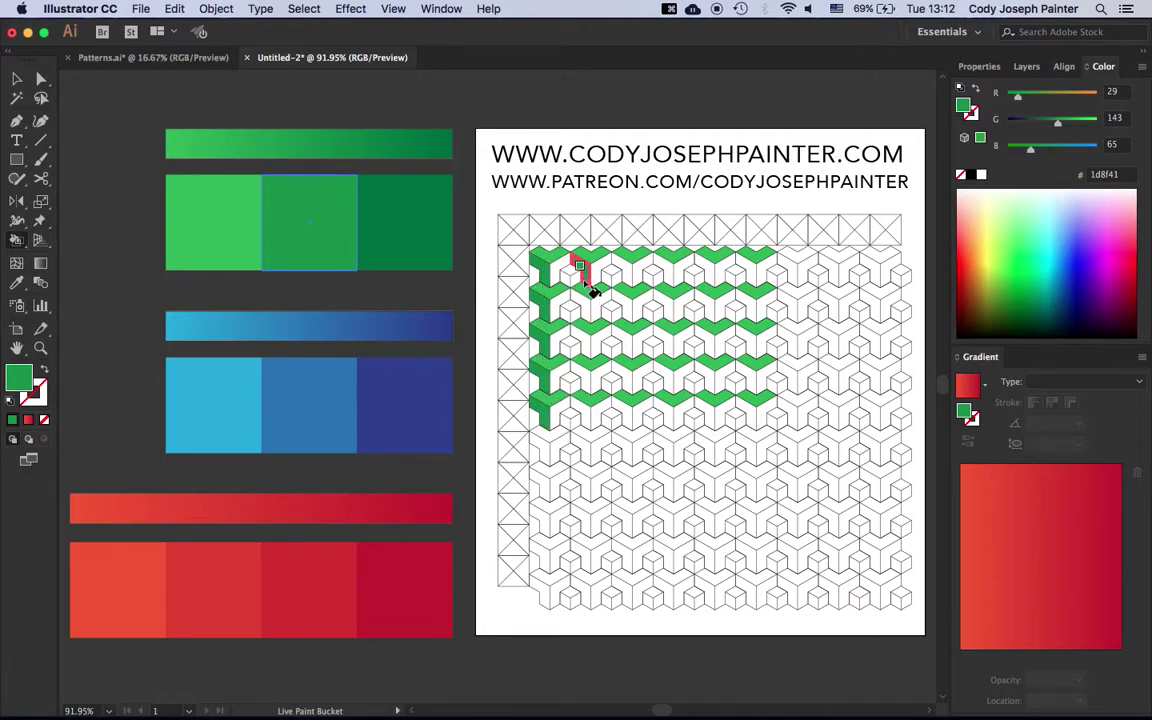
pyautogui.click(588, 286)
pyautogui.click(594, 321)
pyautogui.click(588, 356)
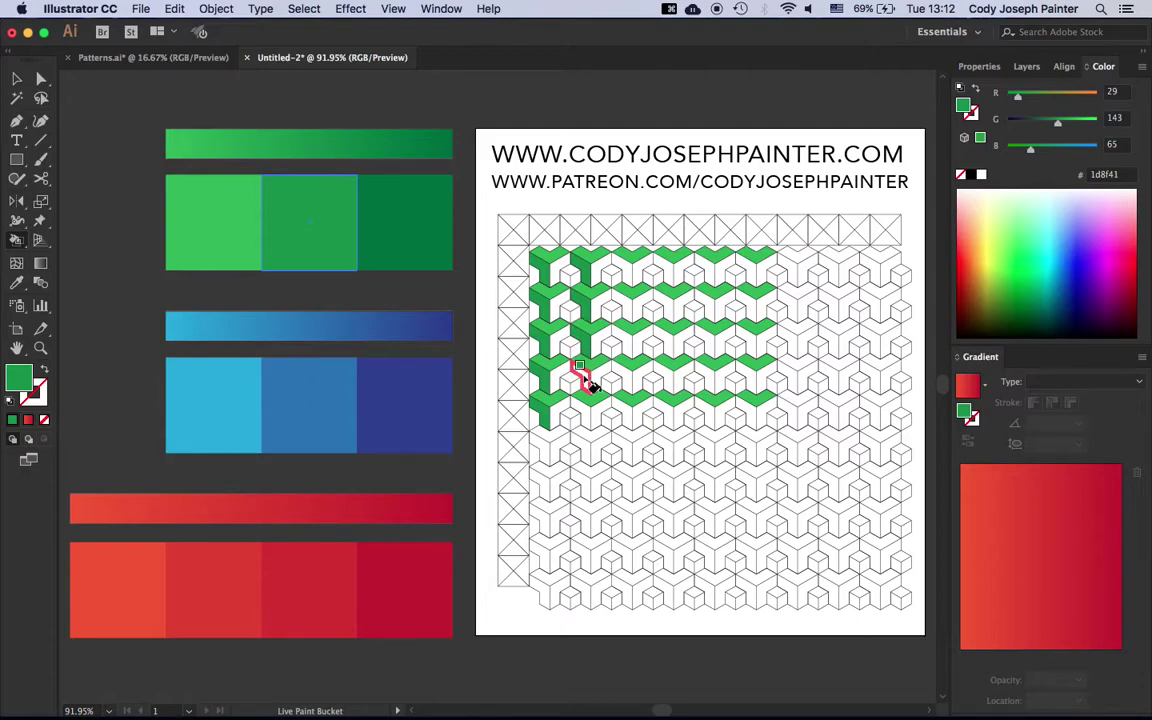
pyautogui.click(590, 392)
pyautogui.click(590, 414)
# Paint the remaining side faces mid green, undoing three misfills along the way.
pyautogui.click(620, 410)
pyautogui.click(625, 376)
pyautogui.press('super+z')
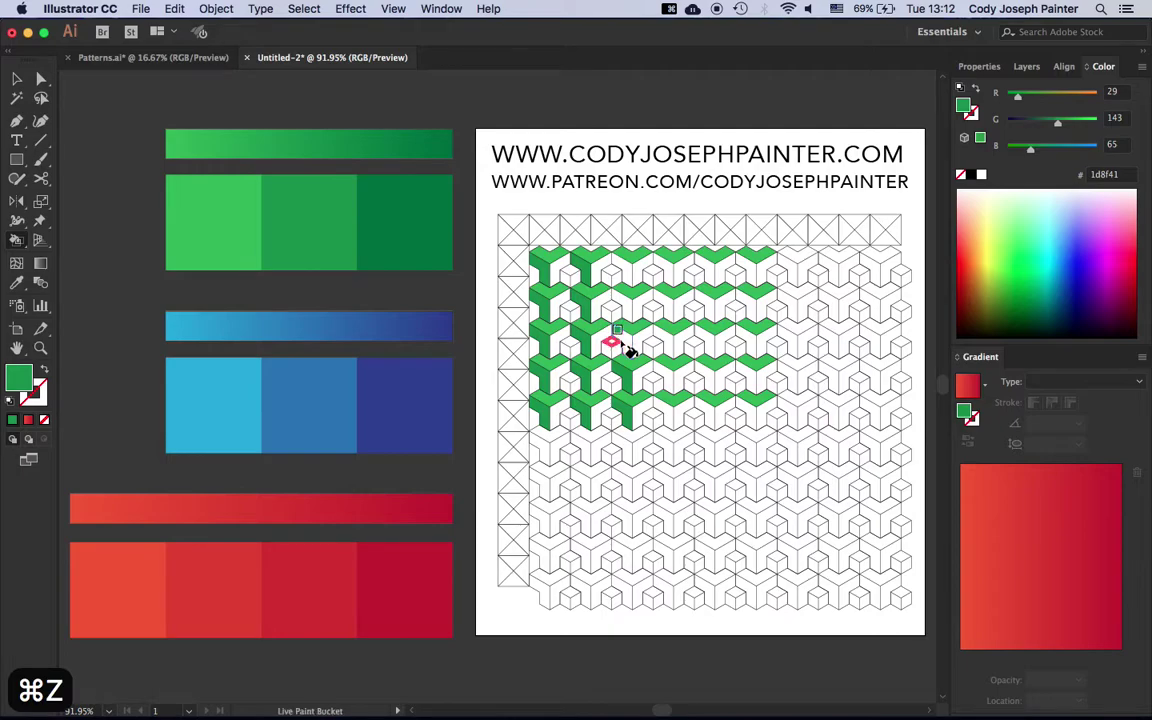
pyautogui.press('super+z')
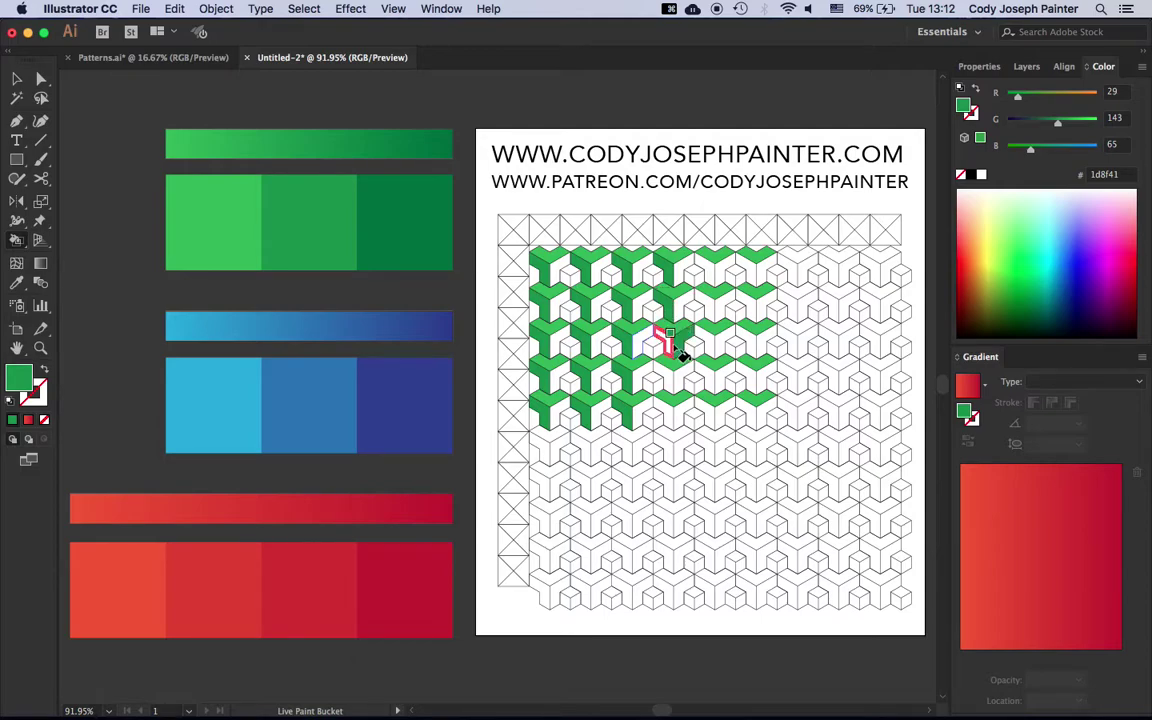
pyautogui.press('super+z')
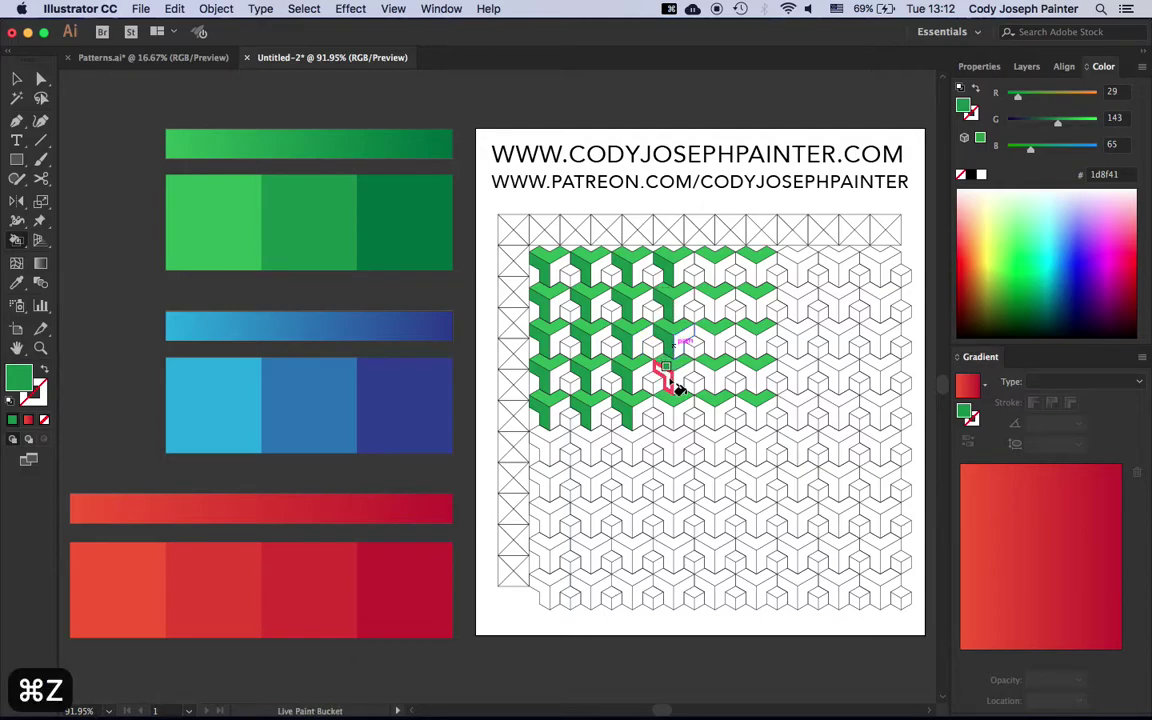
pyautogui.moveTo(677, 388)
pyautogui.mouseDown()
pyautogui.moveTo(676, 419)
pyautogui.moveTo(710, 411)
pyautogui.moveTo(765, 424)
pyautogui.moveTo(758, 285)
pyautogui.moveTo(718, 290)
pyautogui.moveTo(728, 329)
pyautogui.moveTo(715, 378)
pyautogui.moveTo(489, 342)
pyautogui.mouseUp()
# Sample dark green and fill the top row's side faces, undoing a wrong multi-face fill.
pyautogui.press('i')
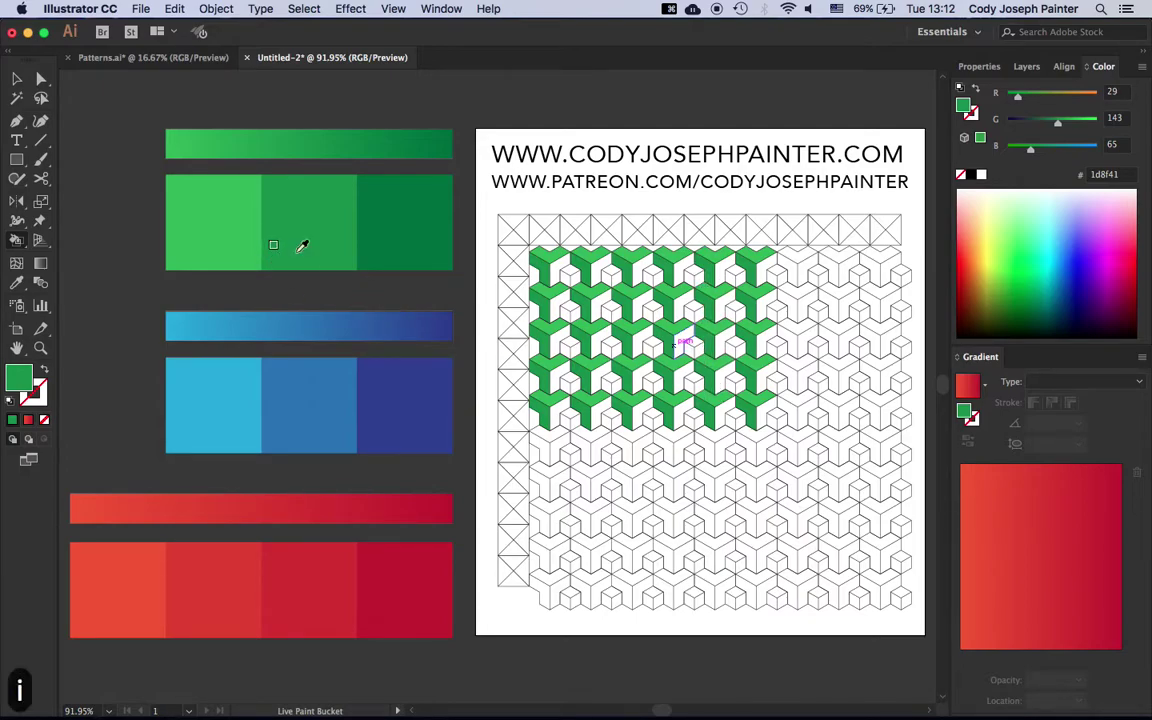
pyautogui.click(410, 216)
pyautogui.press('v')
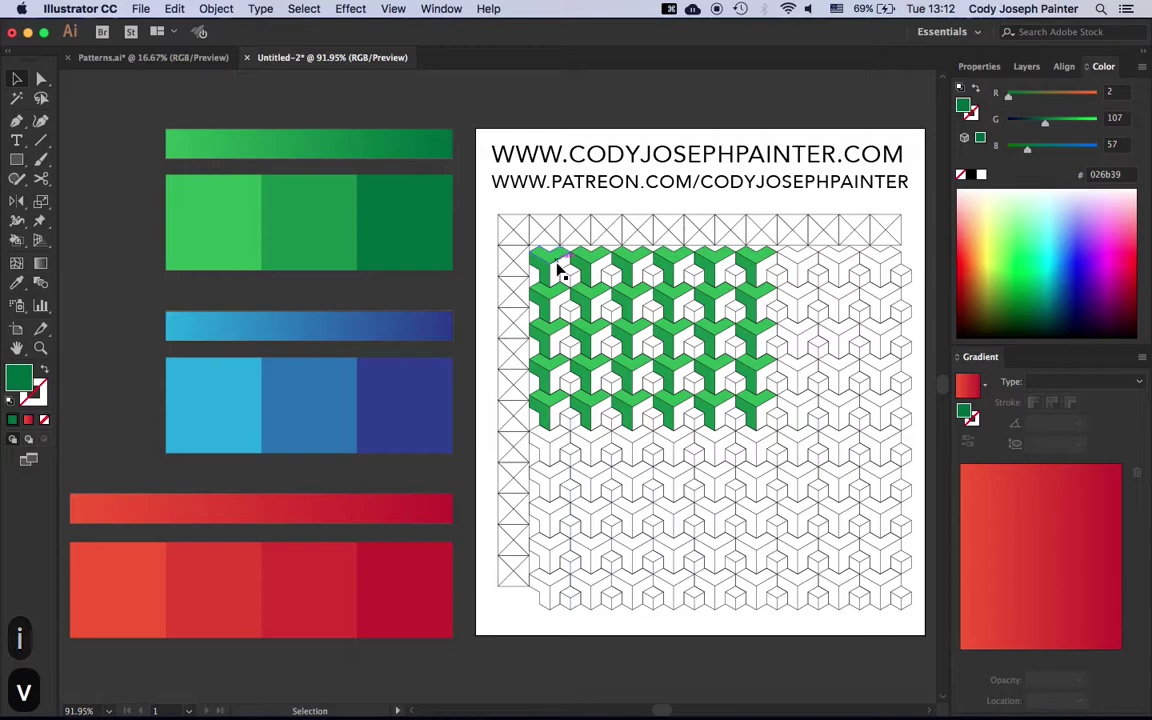
pyautogui.press('k')
pyautogui.moveTo(566, 275)
pyautogui.mouseDown()
pyautogui.moveTo(566, 306)
pyautogui.moveTo(602, 265)
pyautogui.moveTo(672, 279)
pyautogui.mouseUp()
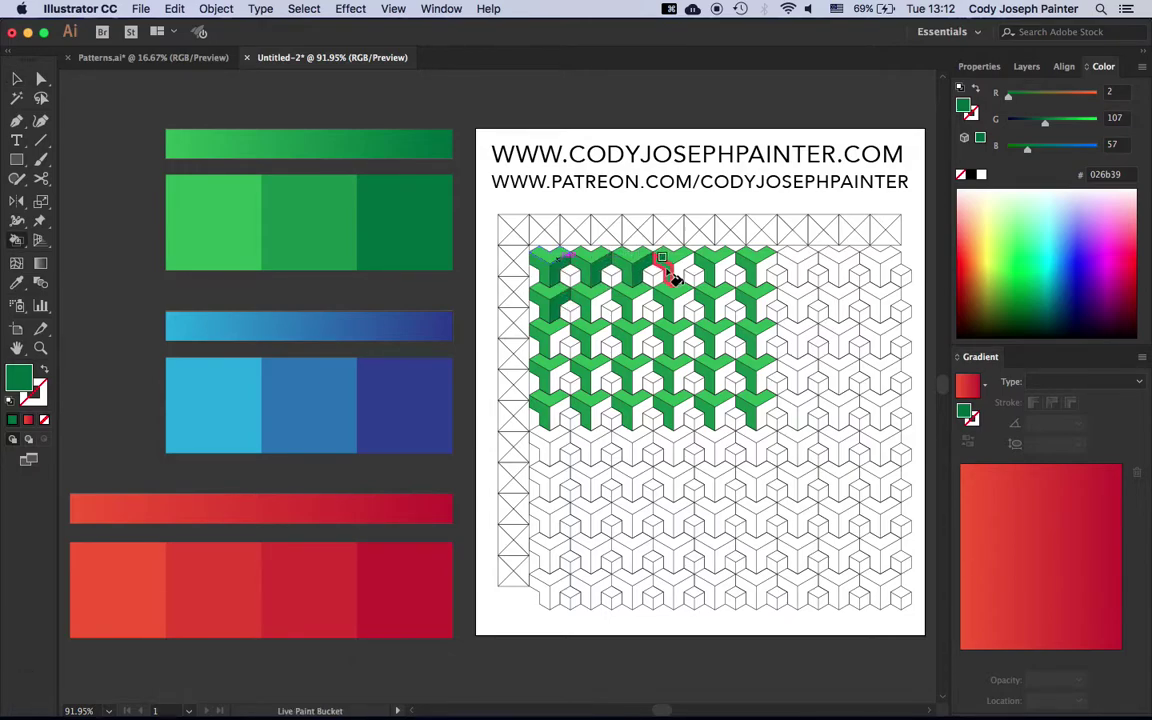
pyautogui.press('super+z')
pyautogui.press('super+z')
pyautogui.press('super+z')
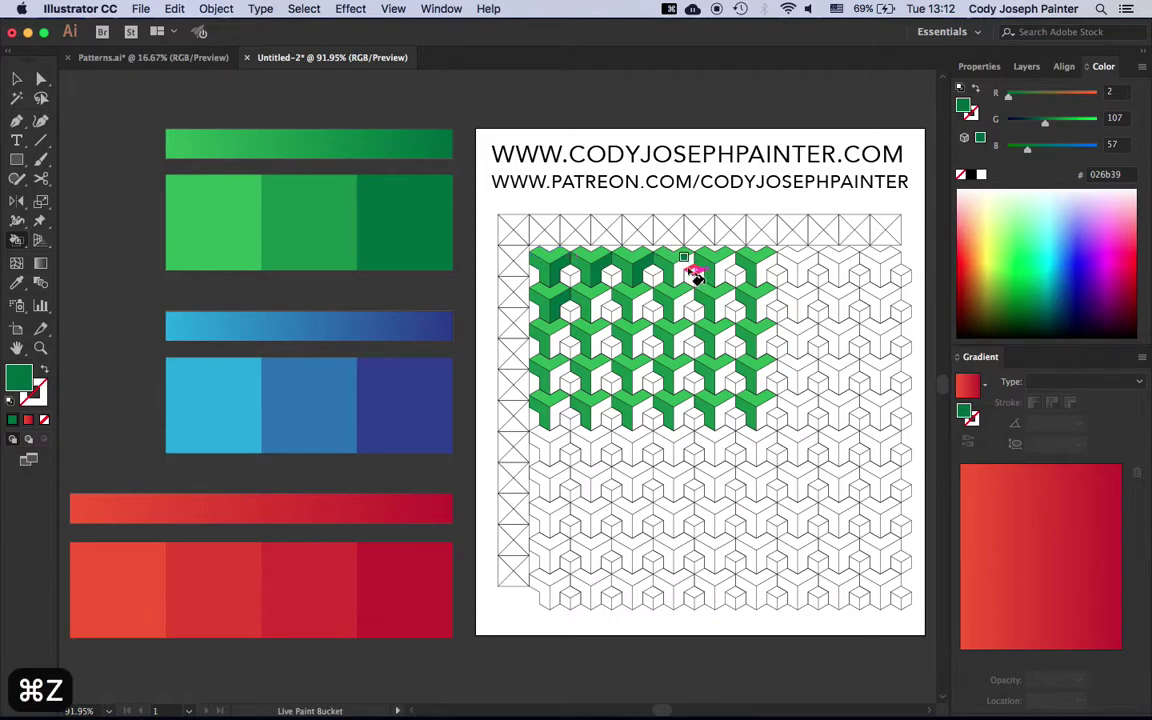
pyautogui.click(768, 278)
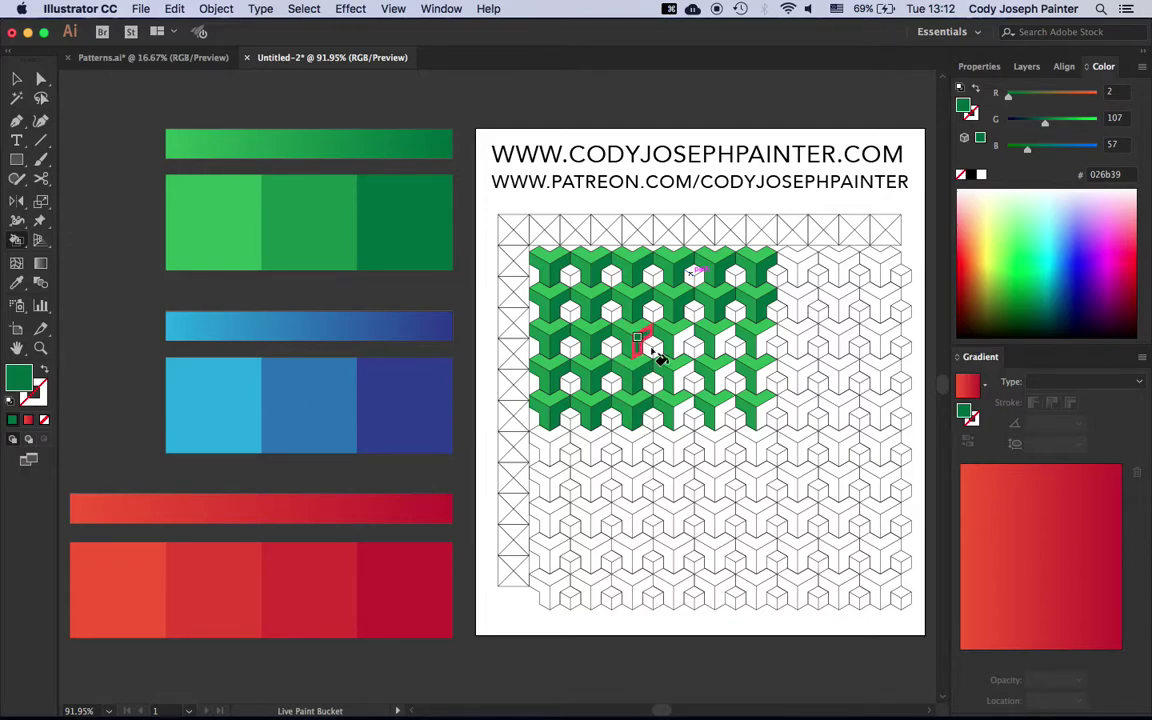
# Fill the remaining middle and lower-right cube side faces dark green.
pyautogui.click(690, 338)
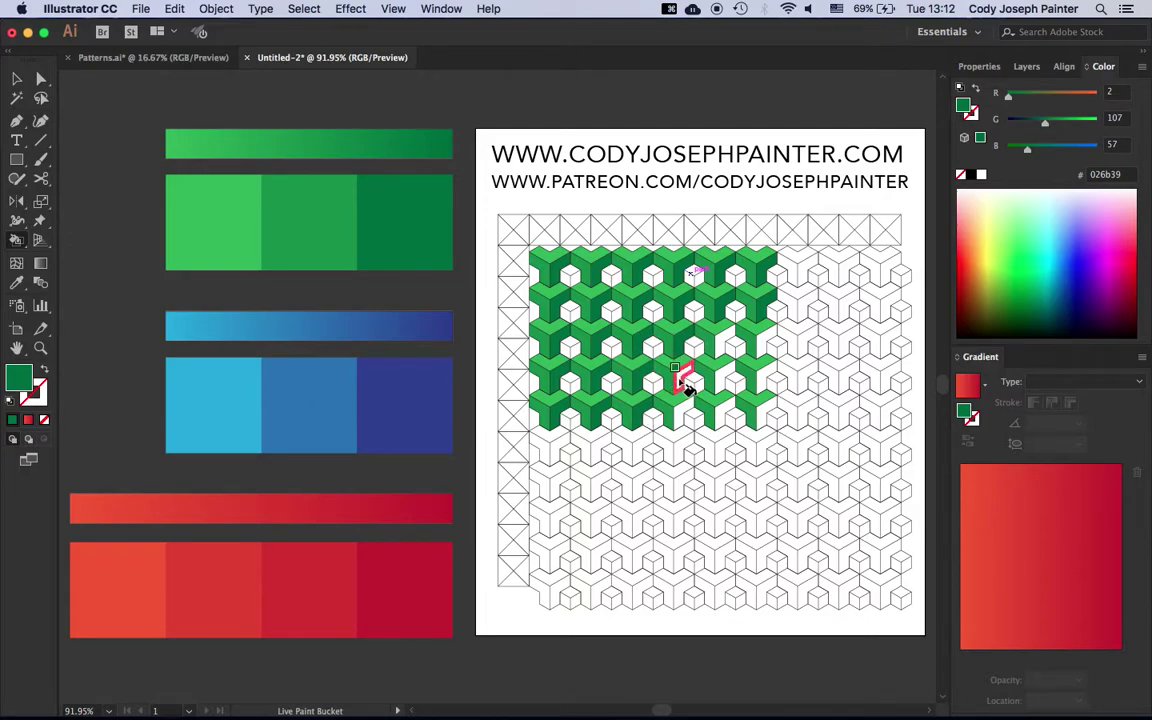
pyautogui.click(686, 388)
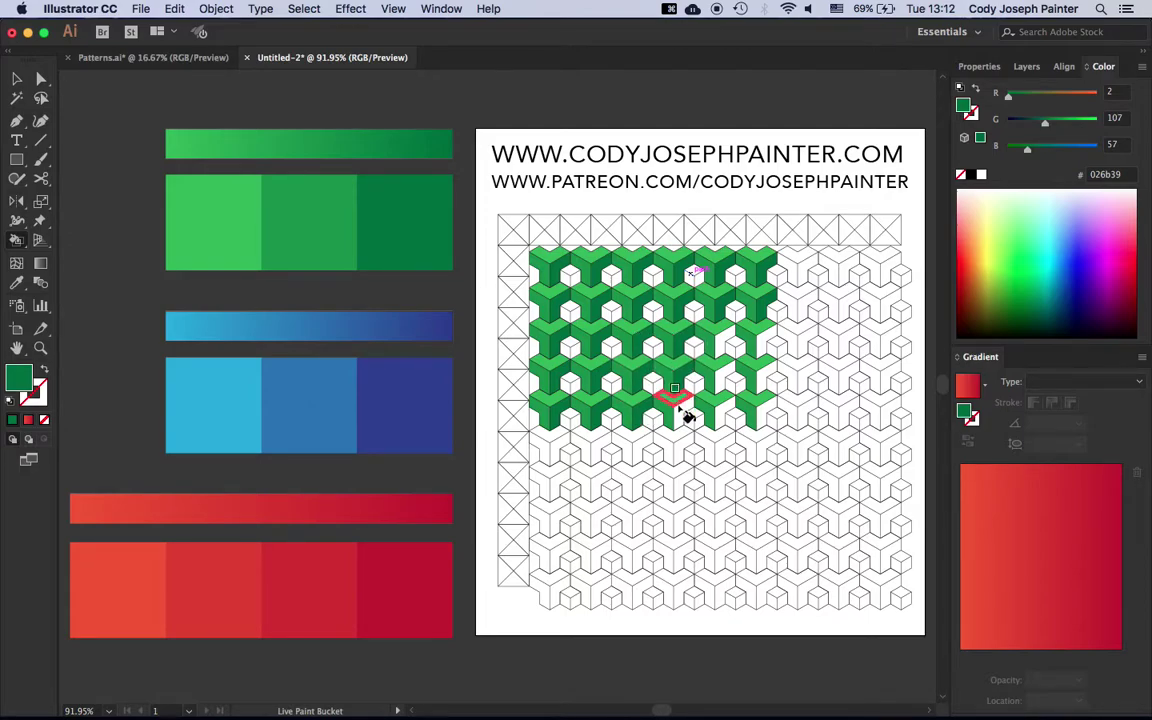
pyautogui.click(724, 345)
pyautogui.click(768, 366)
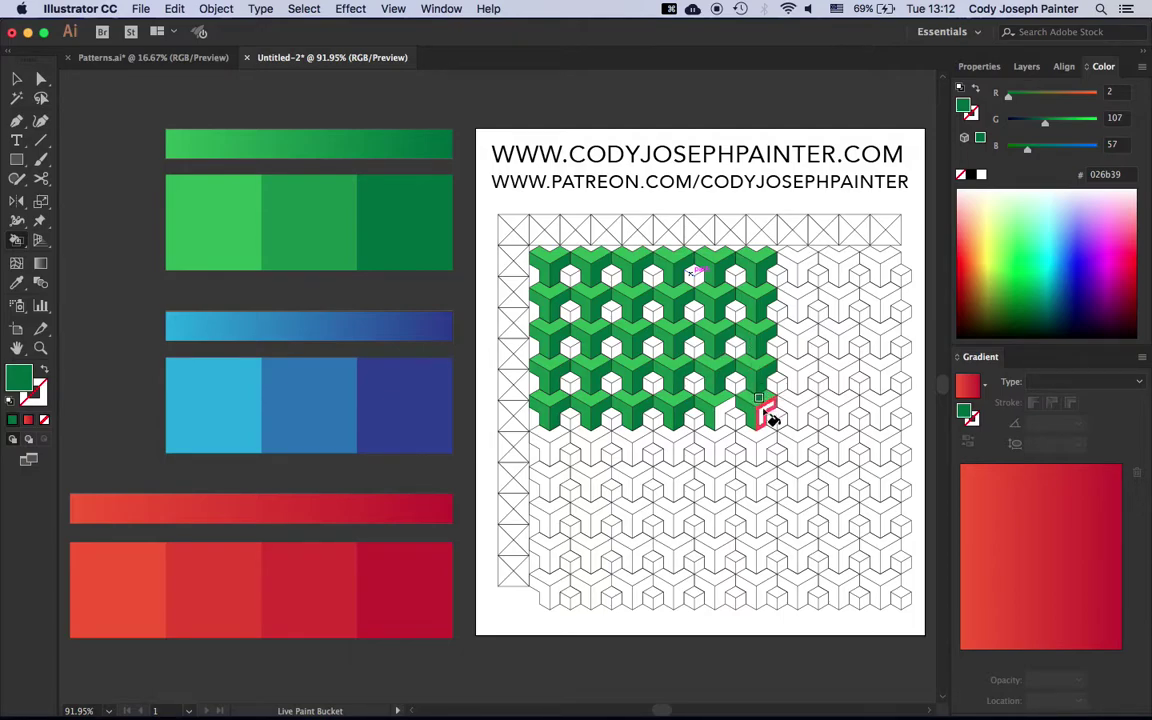
pyautogui.click(766, 406)
# Sample light blue and fill the small cube top faces in the first two columns.
pyautogui.press('i')
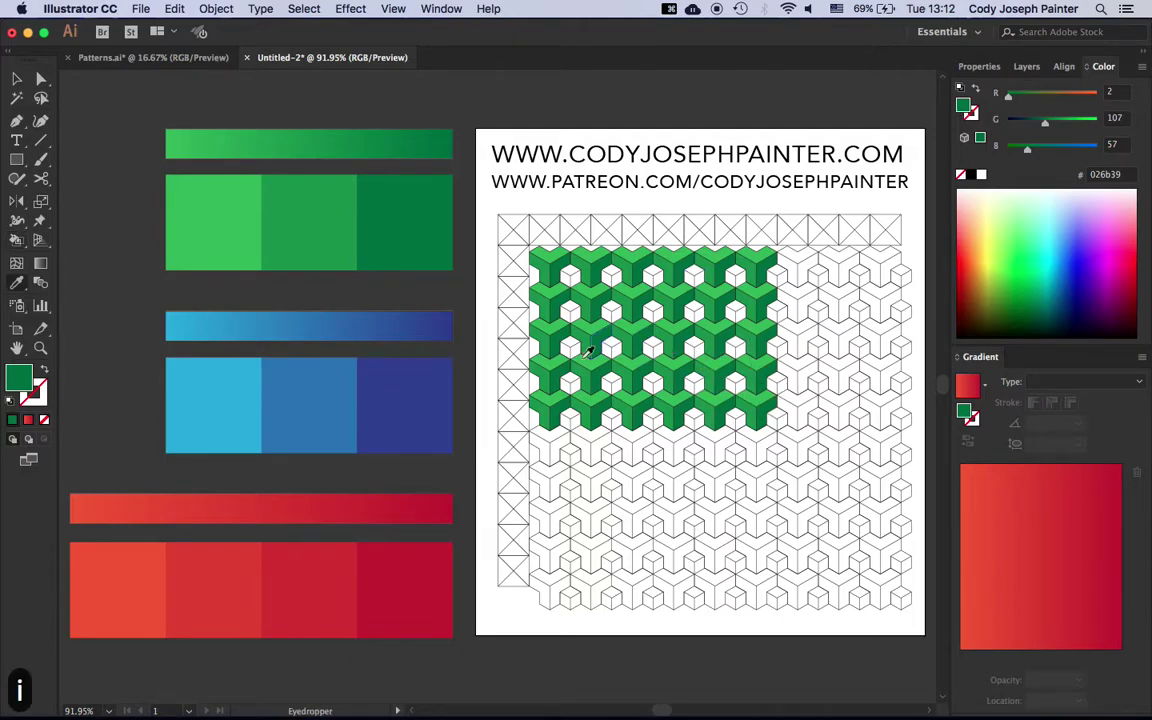
pyautogui.click(245, 391)
pyautogui.press('k')
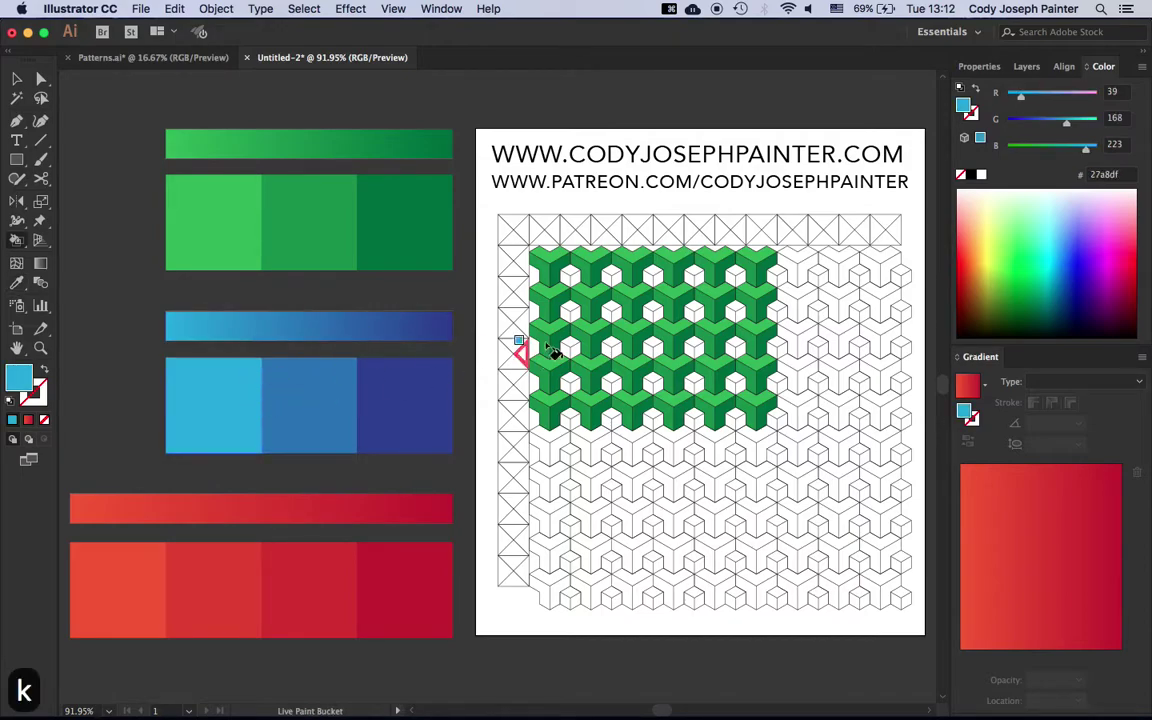
pyautogui.click(569, 273)
pyautogui.click(569, 307)
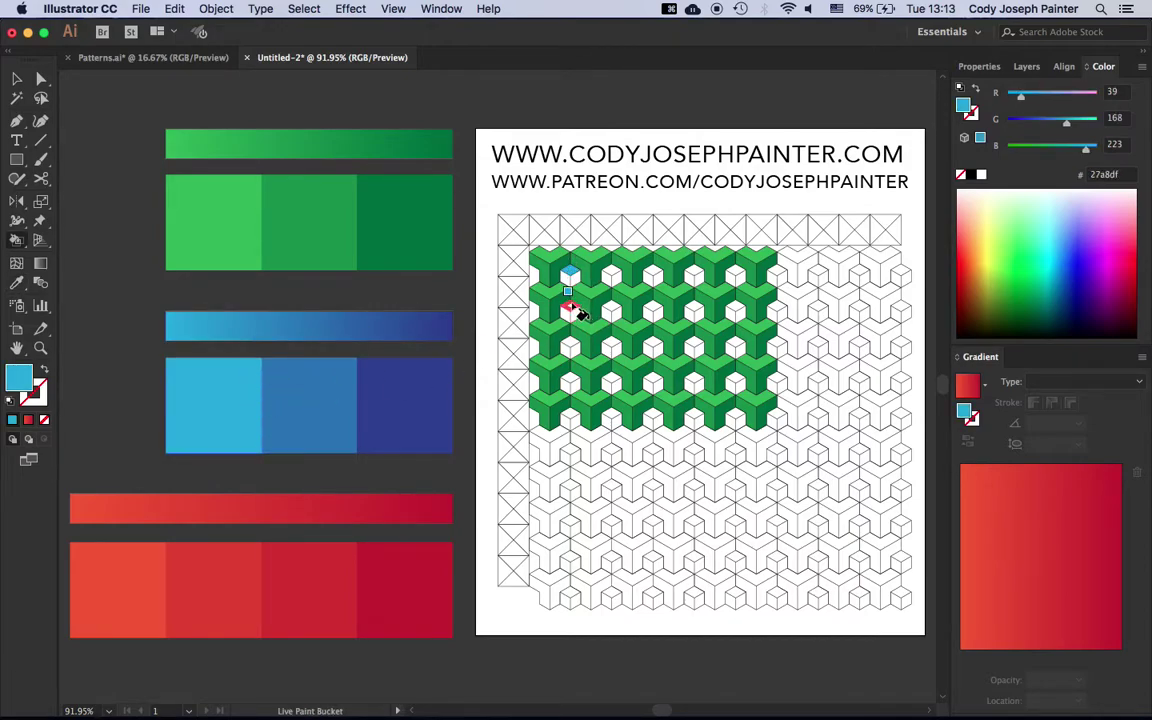
pyautogui.click(569, 344)
pyautogui.click(570, 380)
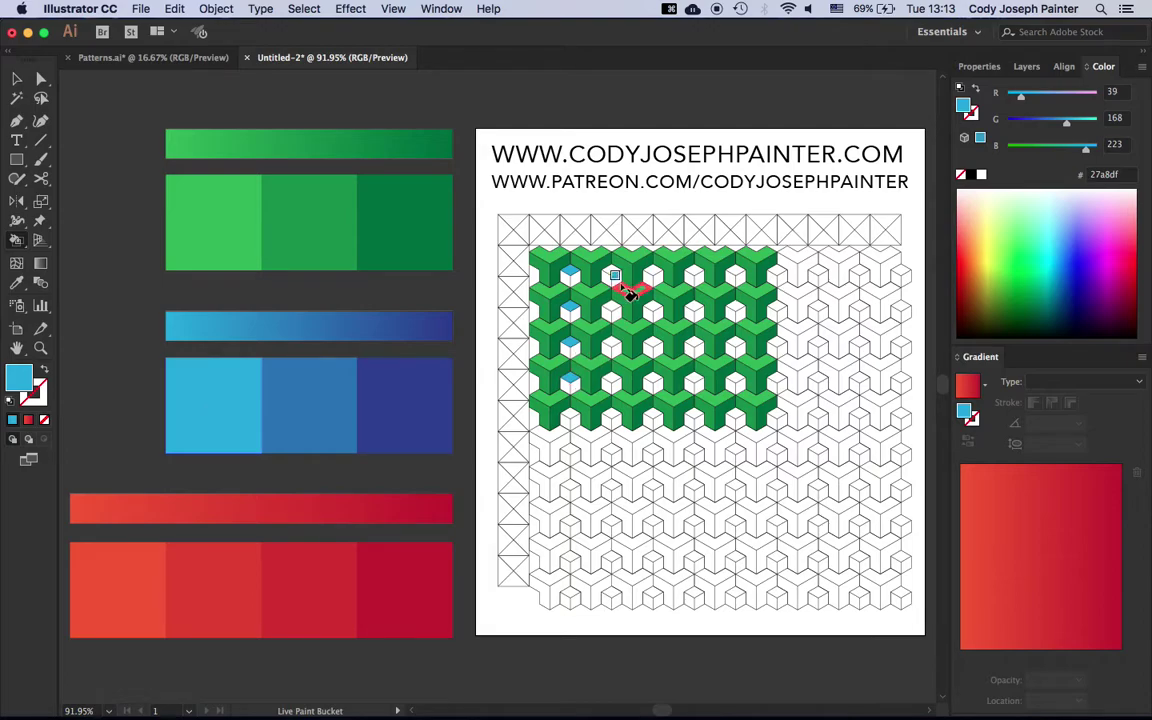
pyautogui.click(610, 273)
pyautogui.click(609, 307)
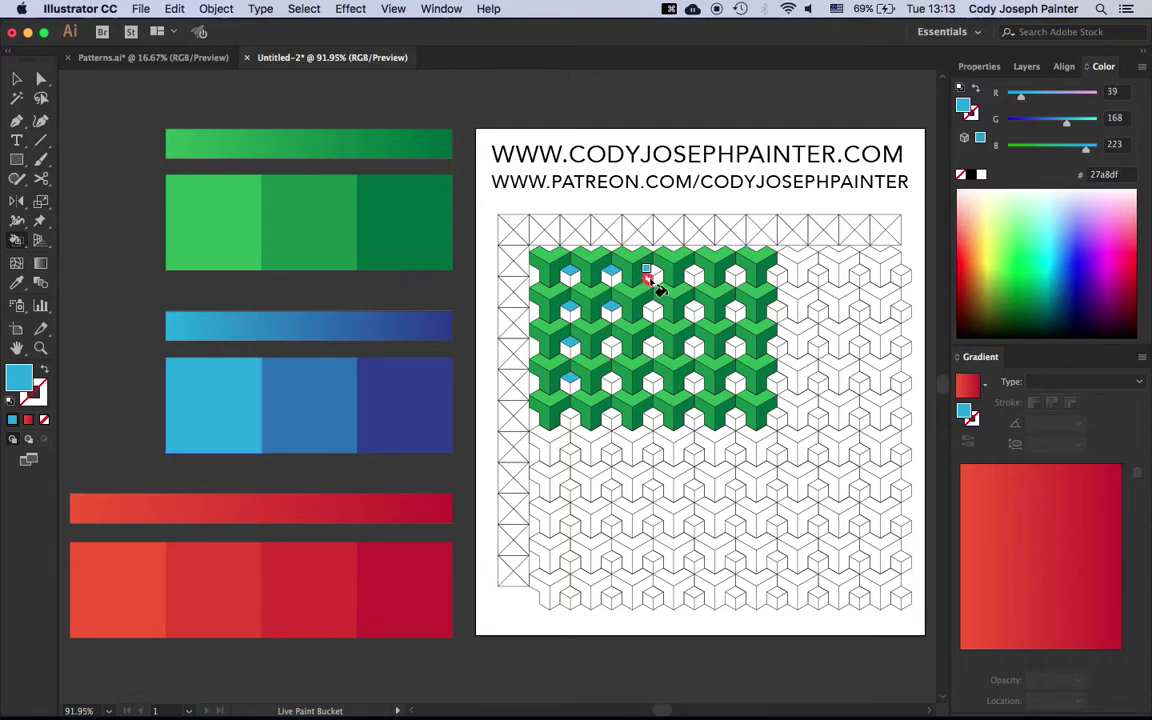
# Fill the remaining white cube top faces across the block with light blue #27a8df.
pyautogui.click(652, 273)
pyautogui.click(693, 273)
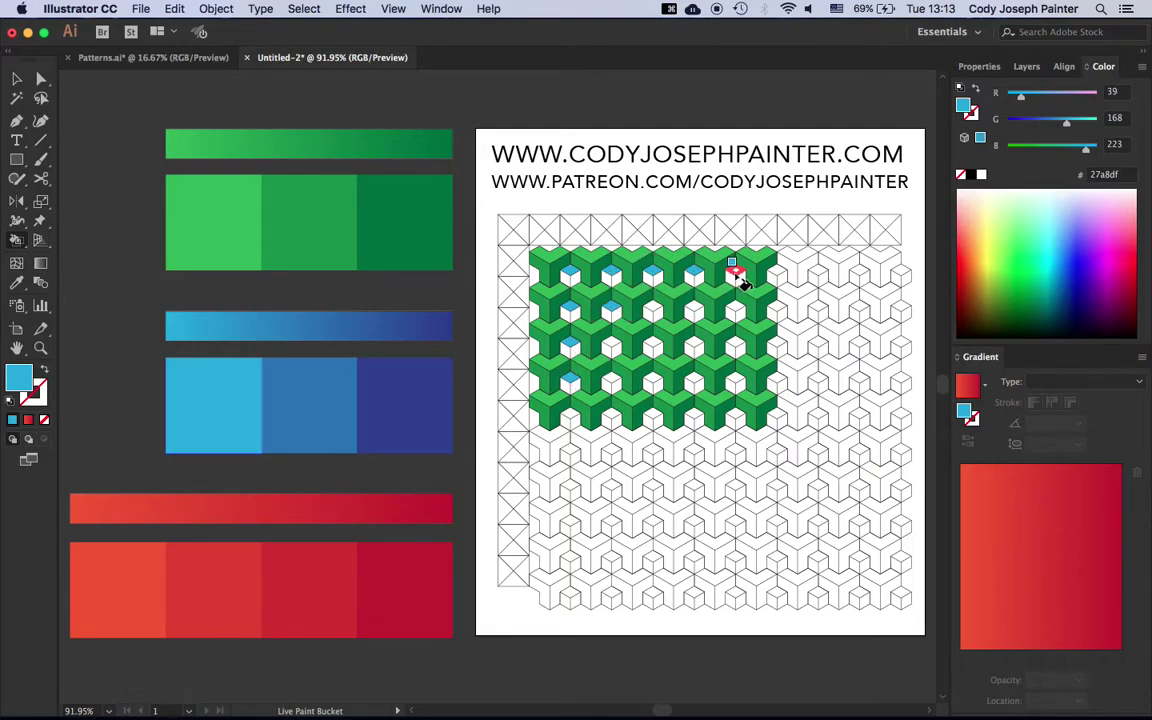
pyautogui.click(735, 273)
pyautogui.click(735, 308)
pyautogui.click(693, 308)
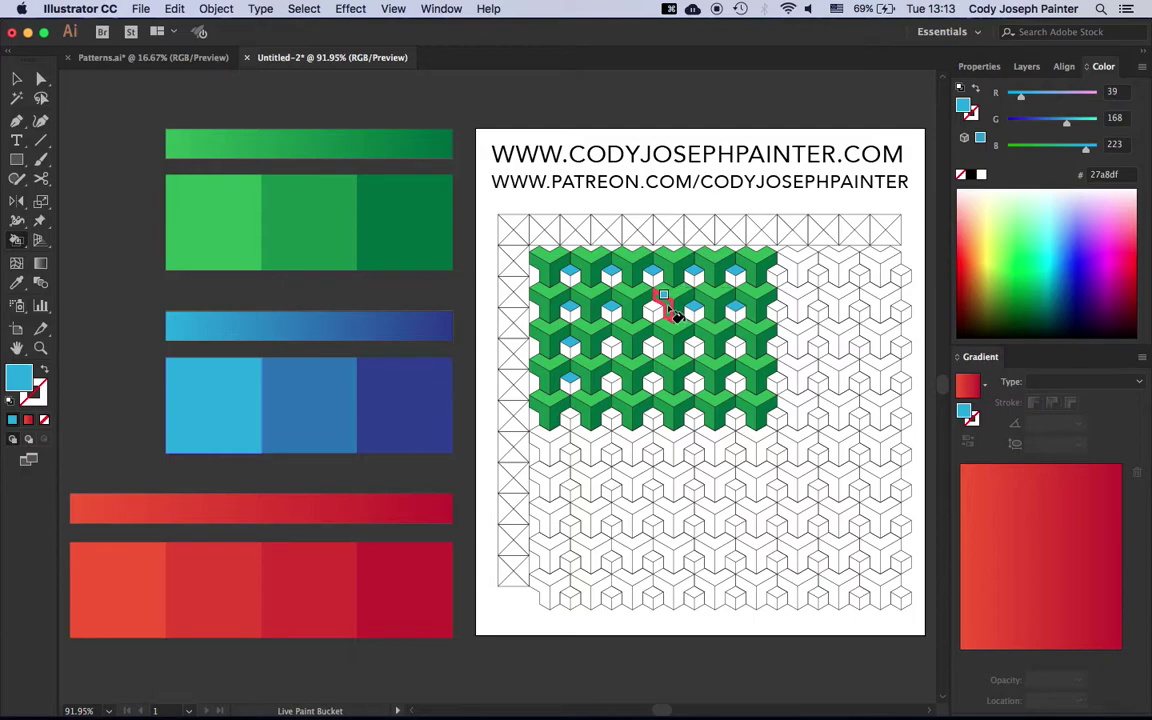
pyautogui.click(655, 310)
pyautogui.click(653, 345)
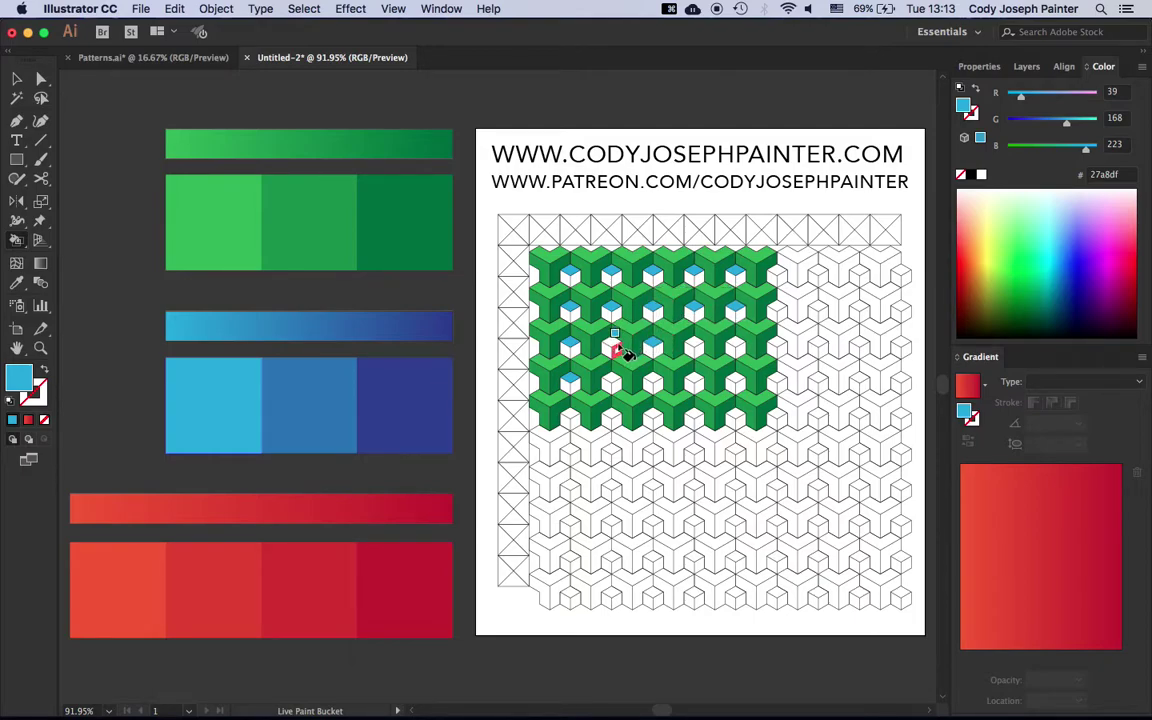
pyautogui.click(612, 347)
pyautogui.click(609, 380)
pyautogui.click(650, 380)
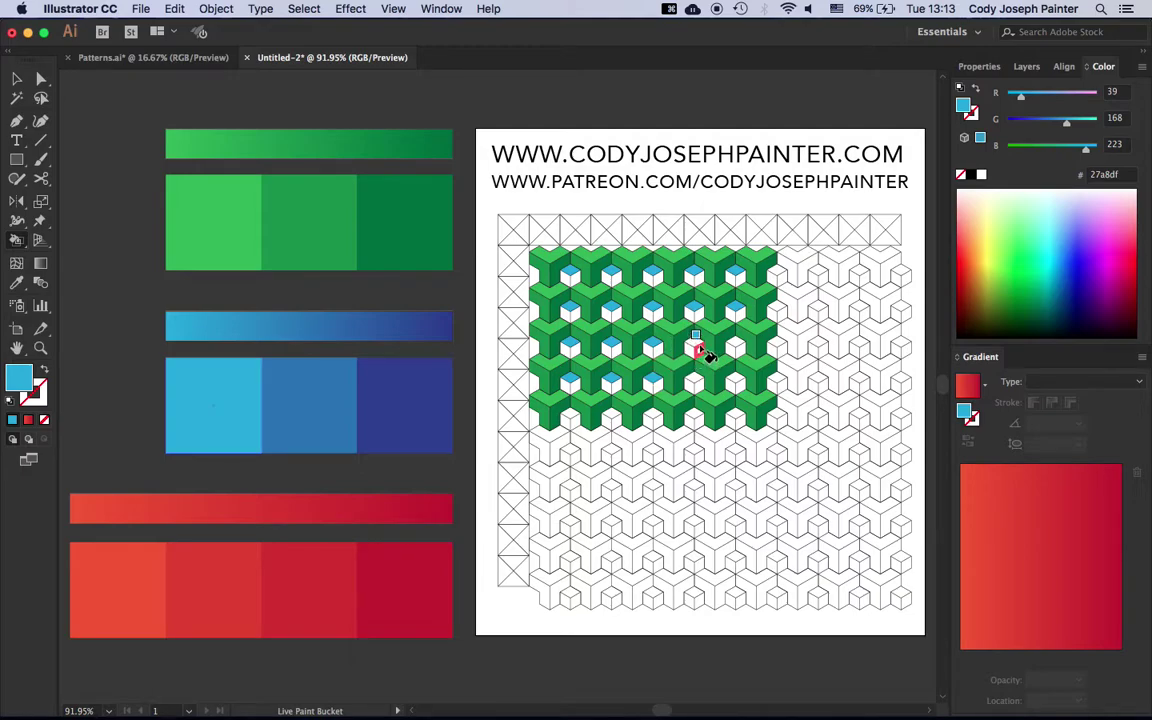
pyautogui.click(695, 345)
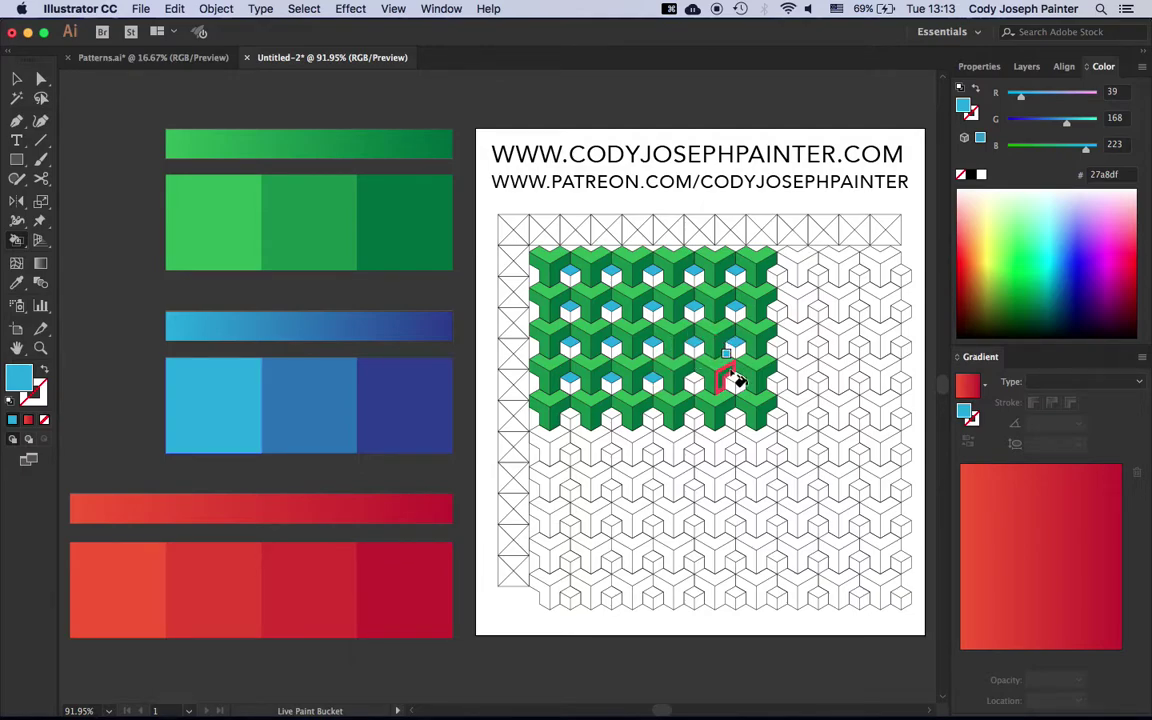
pyautogui.click(694, 380)
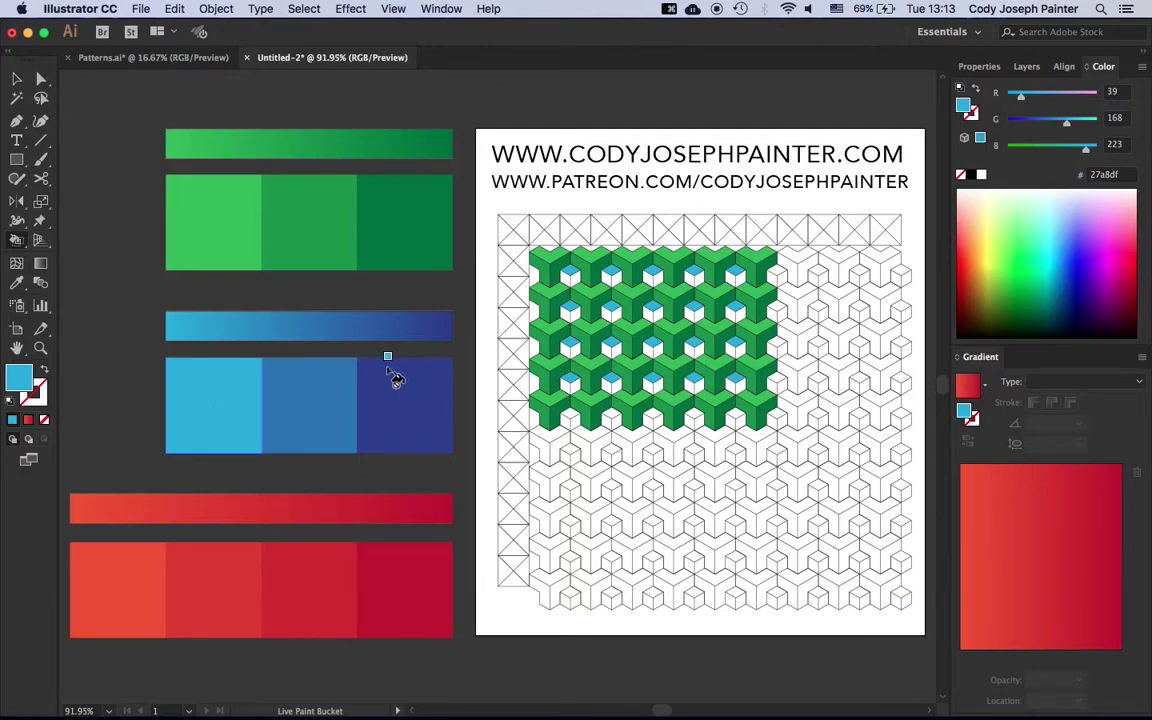
# Sample middle blue #2971b8 and paint the left column's cube side faces with it.
pyautogui.press('i')
pyautogui.click(347, 378)
pyautogui.press('k')
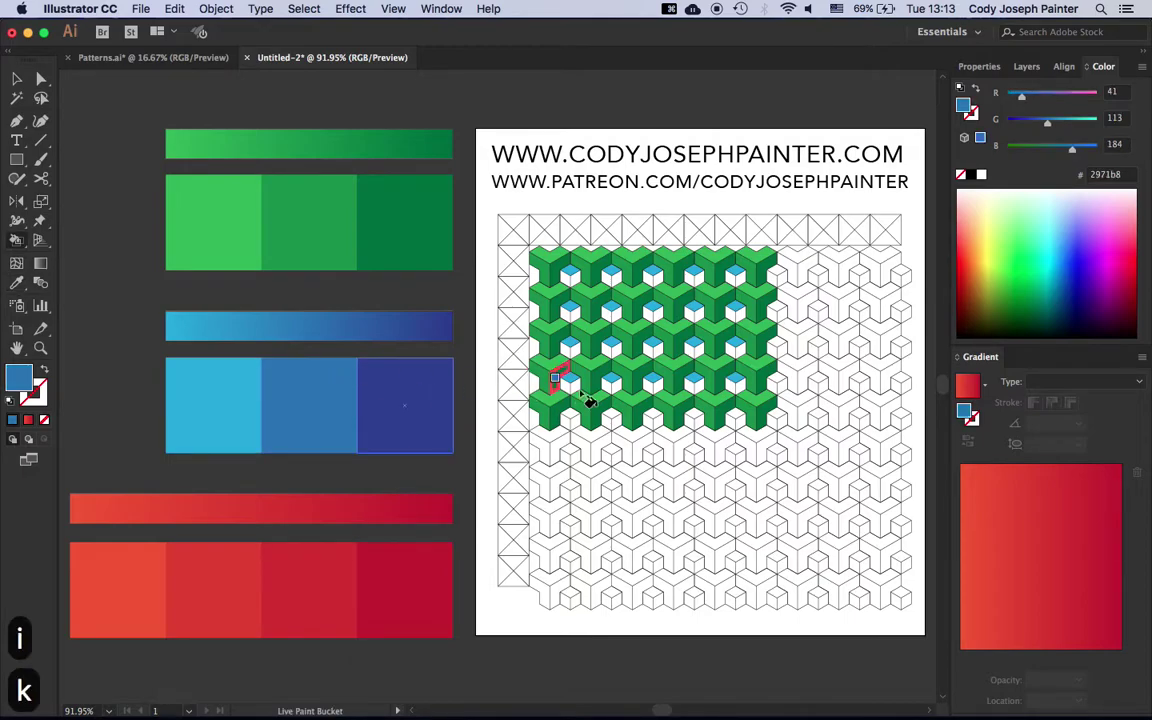
pyautogui.click(574, 280)
pyautogui.click(570, 312)
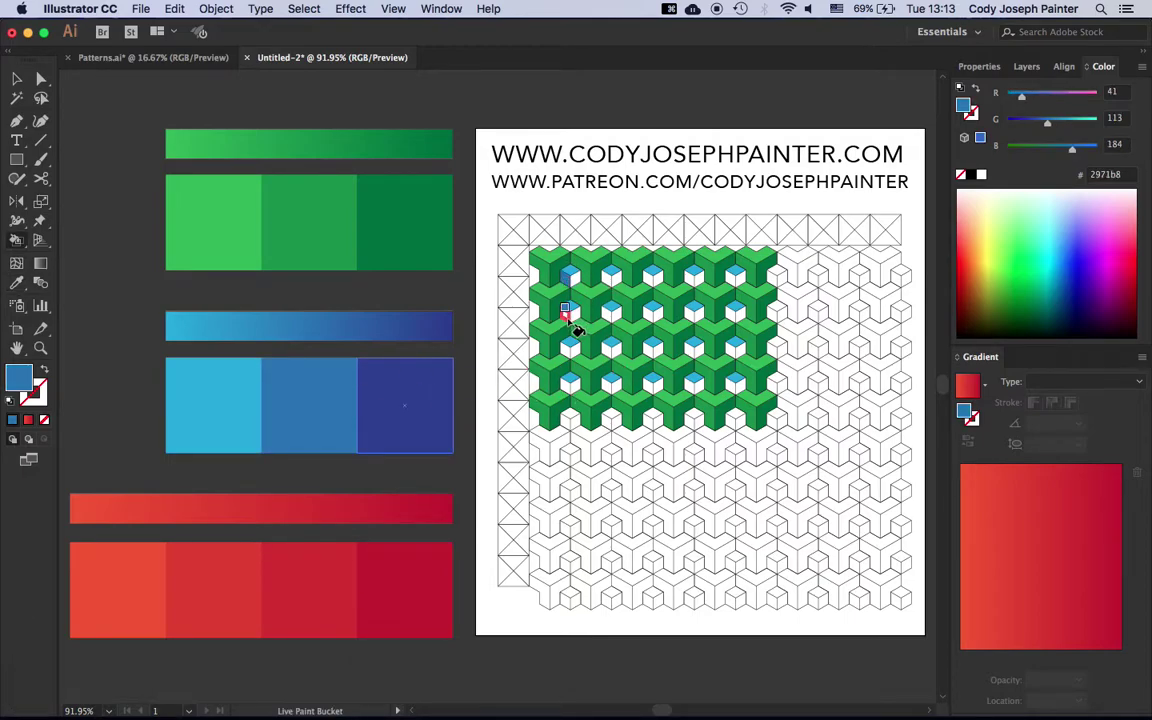
pyautogui.click(570, 345)
pyautogui.click(568, 382)
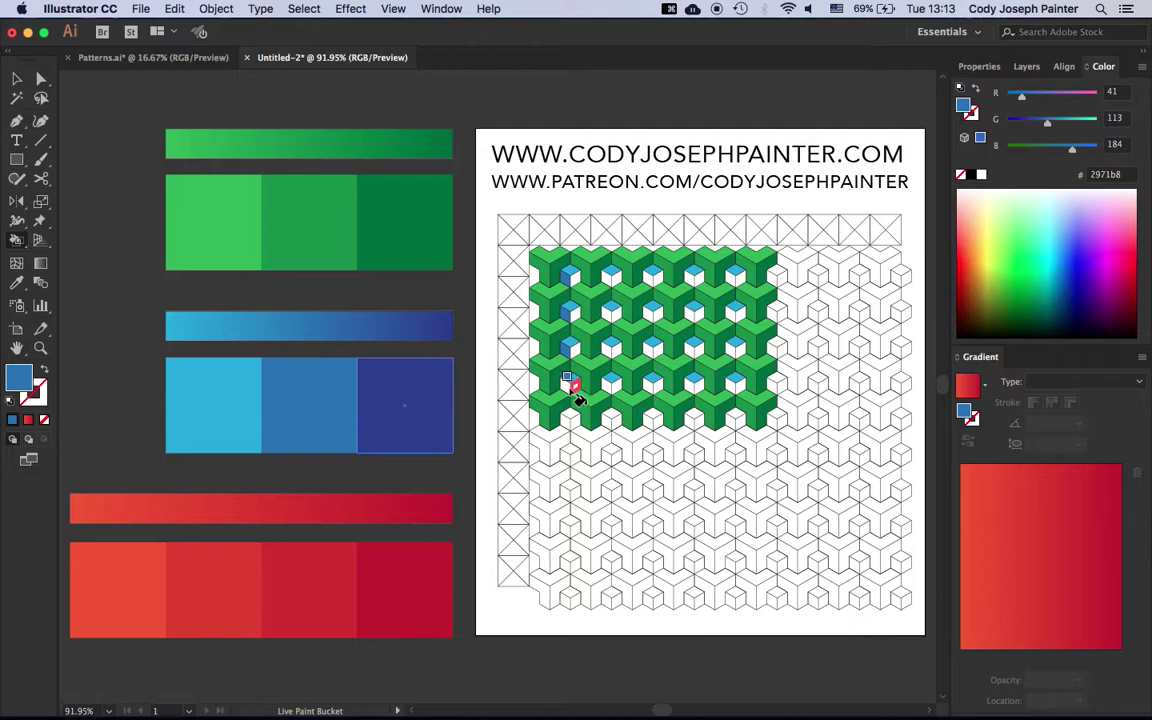
pyautogui.click(567, 417)
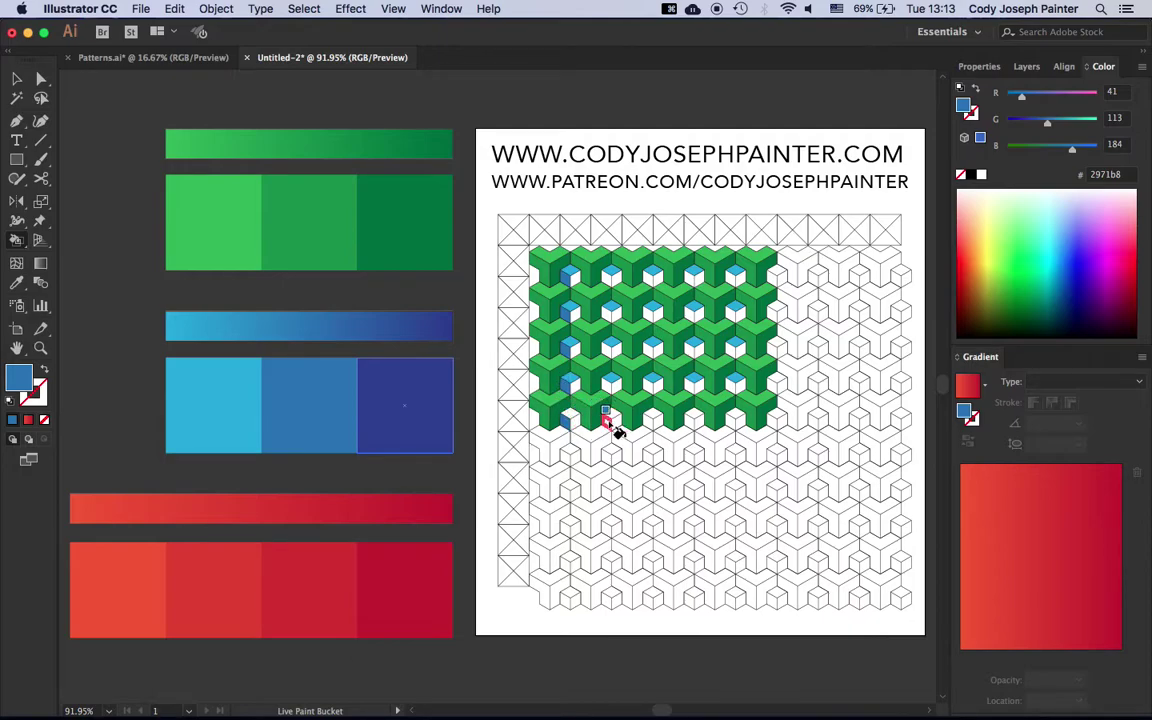
# Paint the second-column and two third-column cube side faces middle blue.
pyautogui.click(608, 415)
pyautogui.click(606, 378)
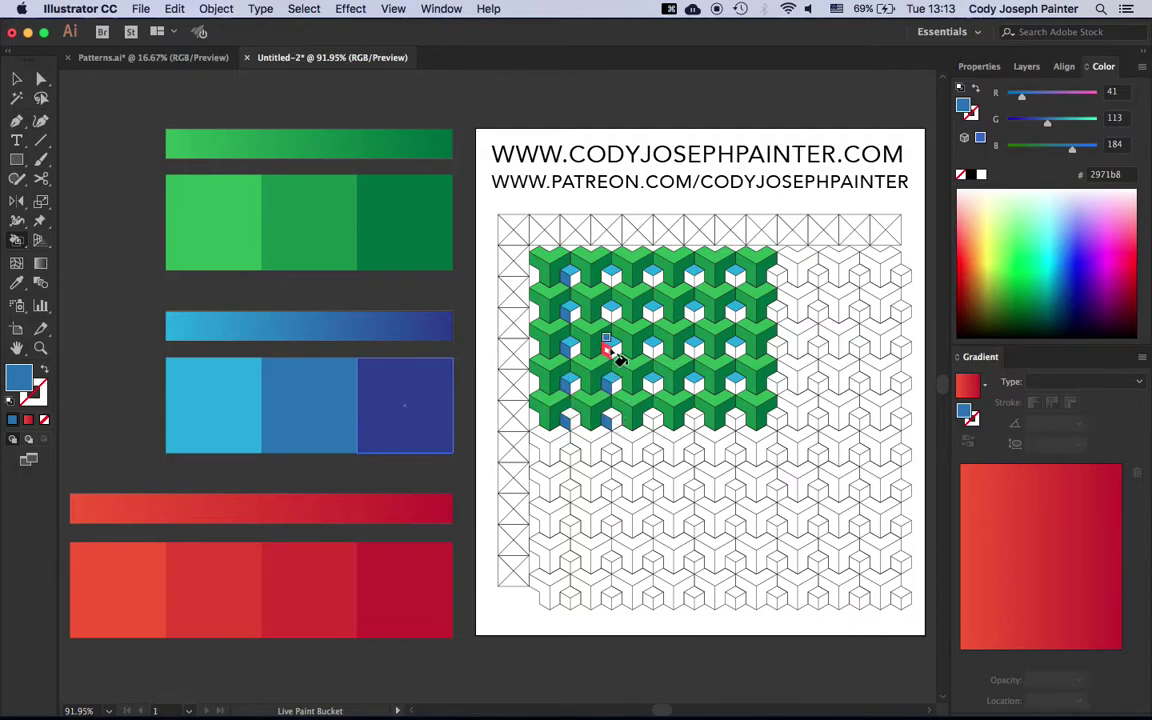
pyautogui.click(606, 340)
pyautogui.click(606, 305)
pyautogui.click(606, 272)
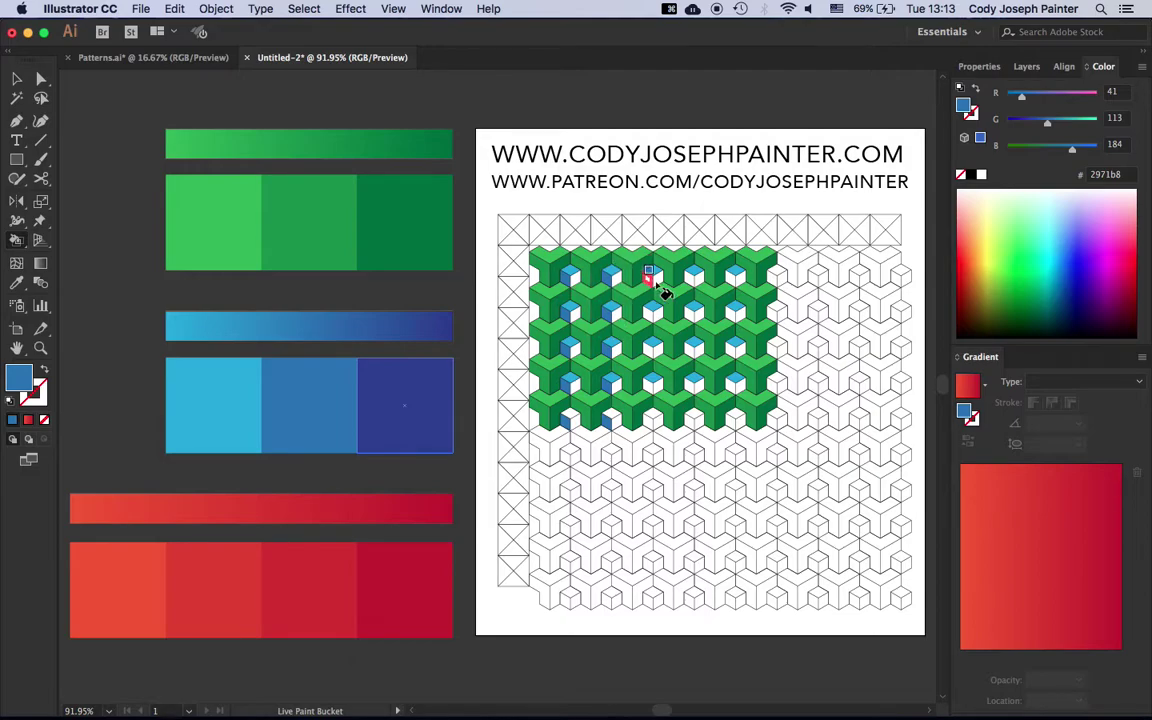
pyautogui.click(650, 318)
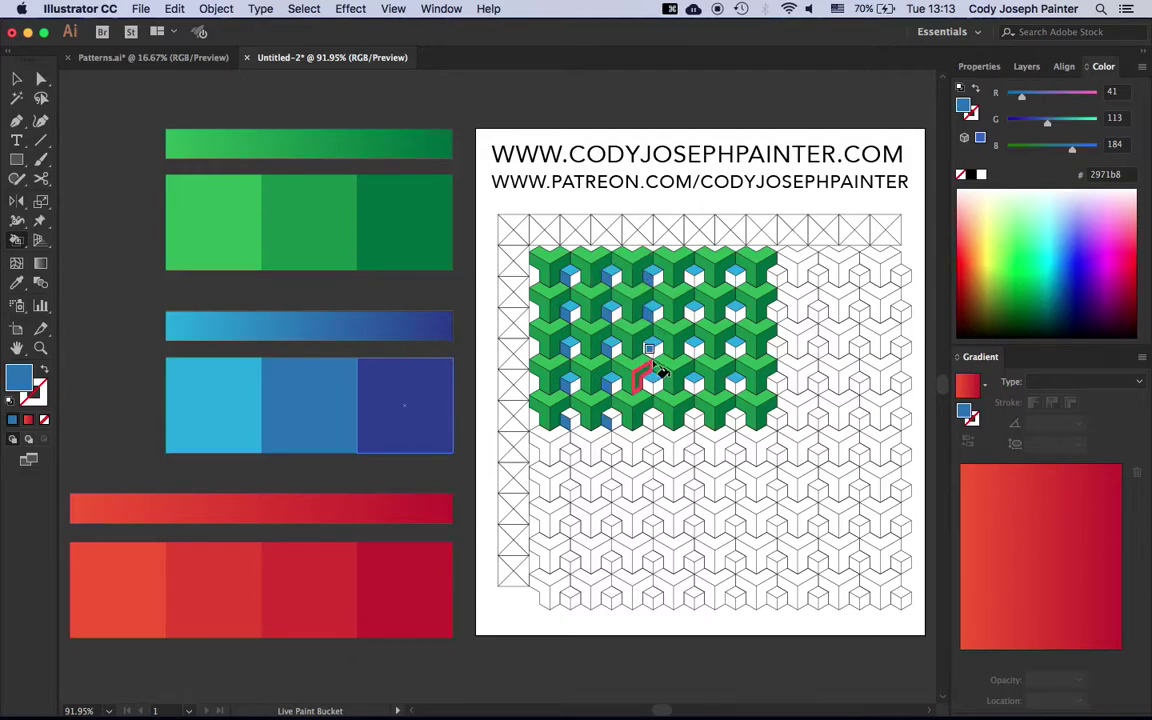
pyautogui.click(652, 352)
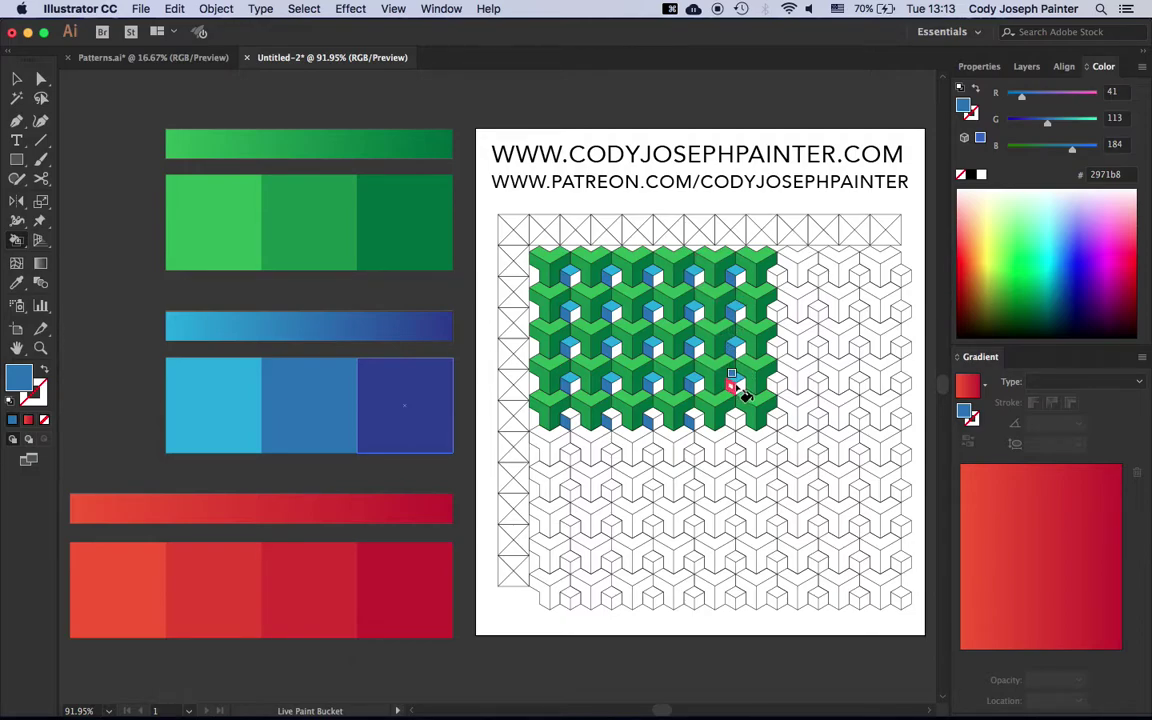
# Sample dark blue #2b3e94 and paint the remaining cube faces, undoing one wrong fill.
pyautogui.press('i')
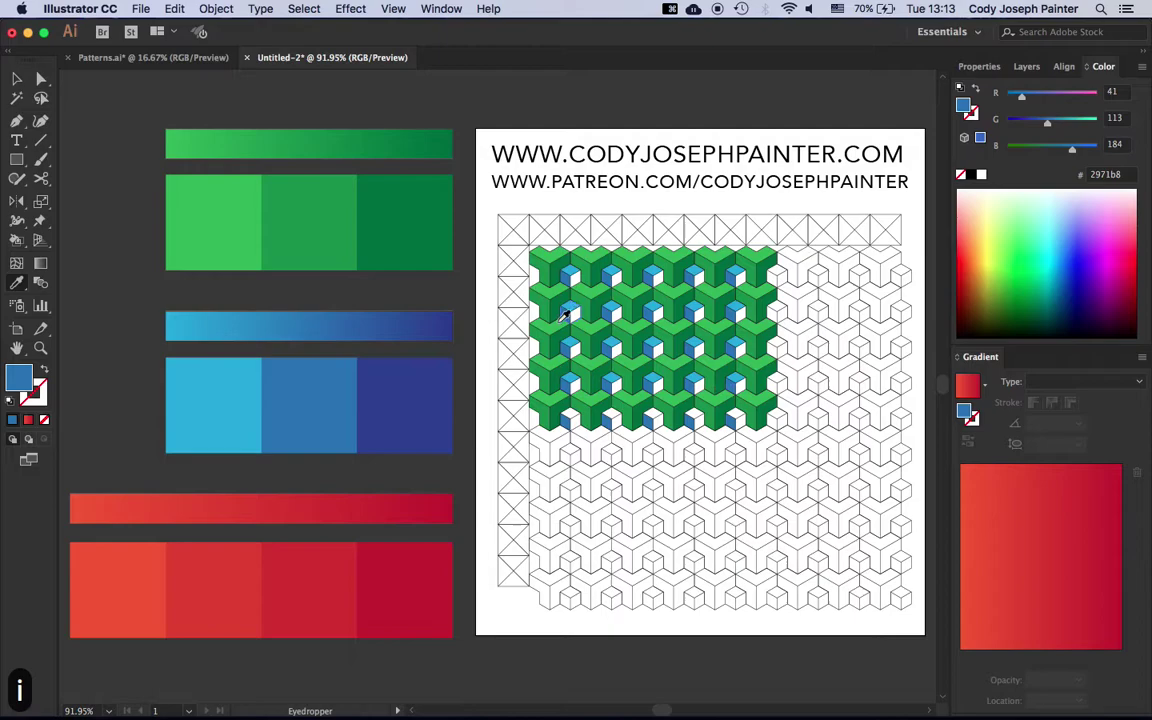
pyautogui.click(440, 388)
pyautogui.press('k')
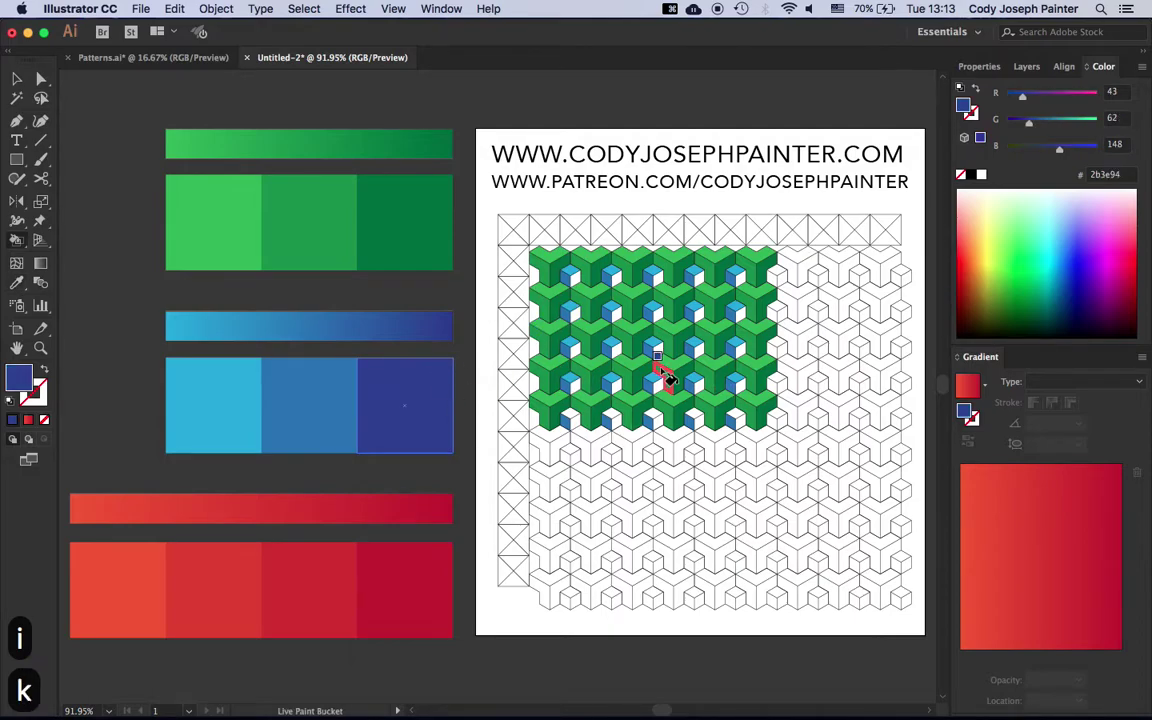
pyautogui.click(738, 418)
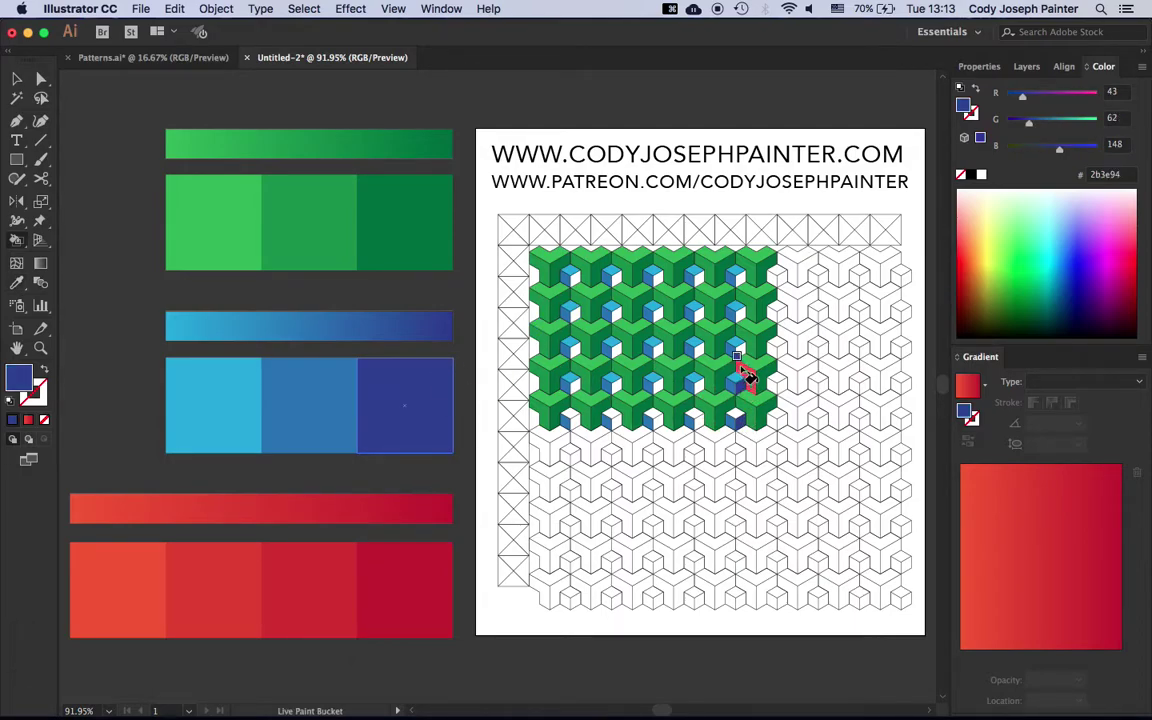
pyautogui.click(735, 345)
pyautogui.click(738, 311)
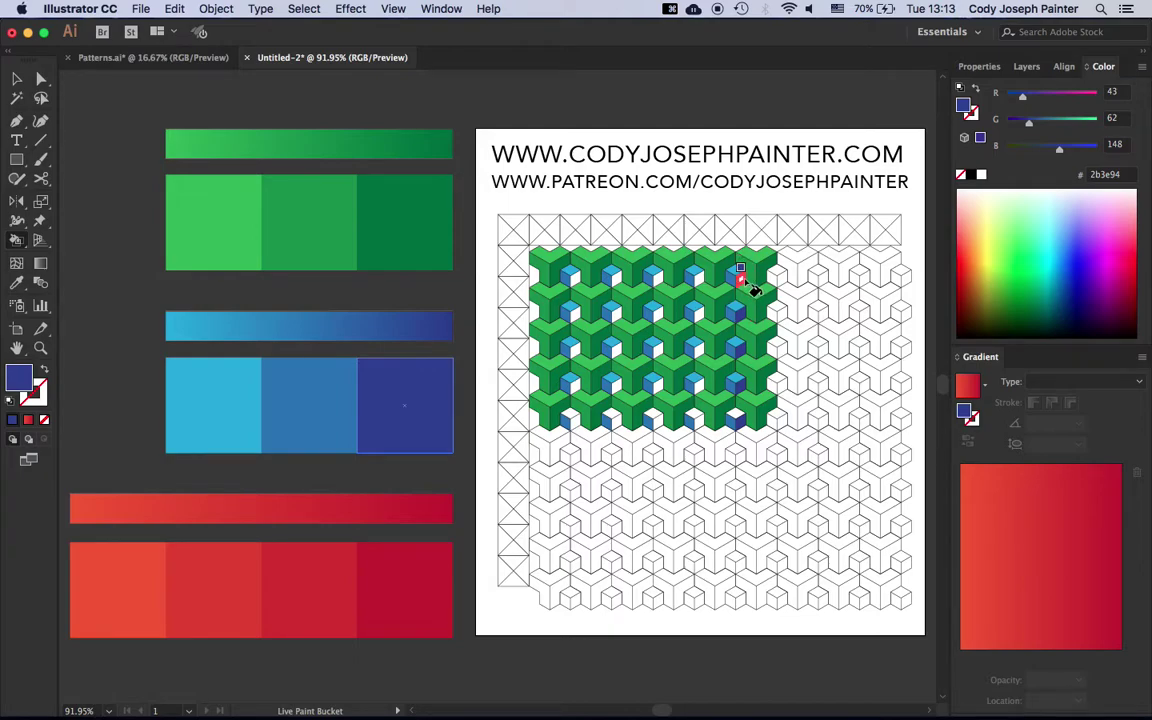
pyautogui.click(739, 270)
pyautogui.click(696, 271)
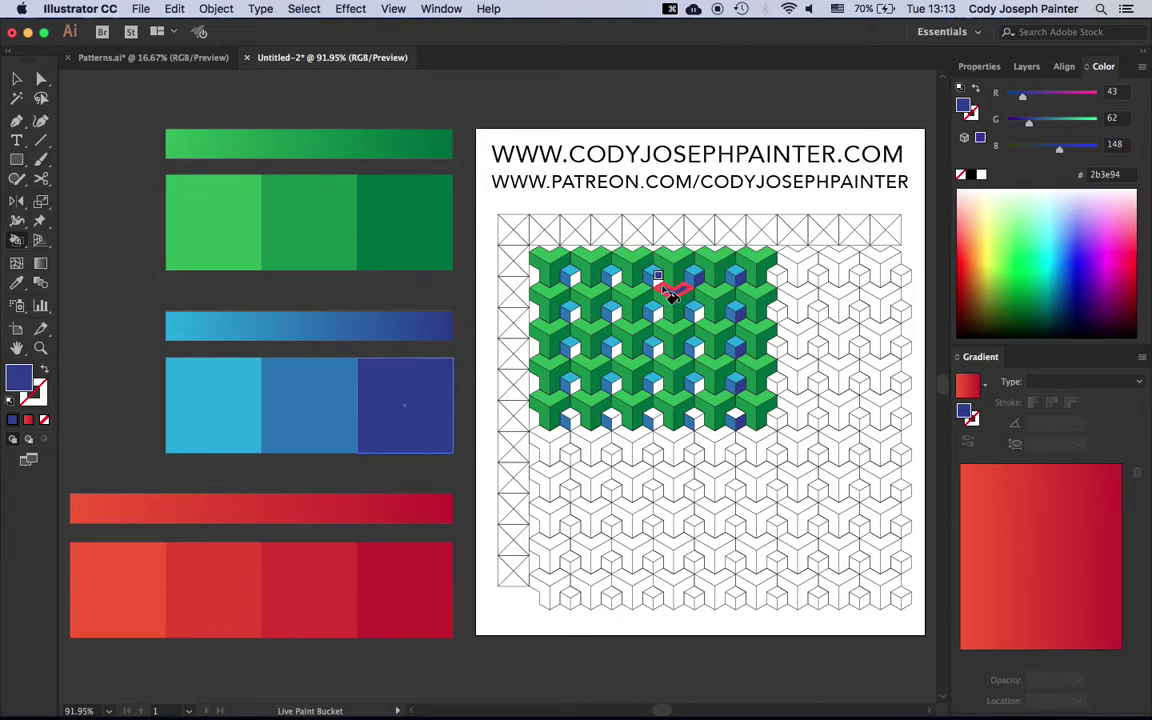
pyautogui.press('super+z')
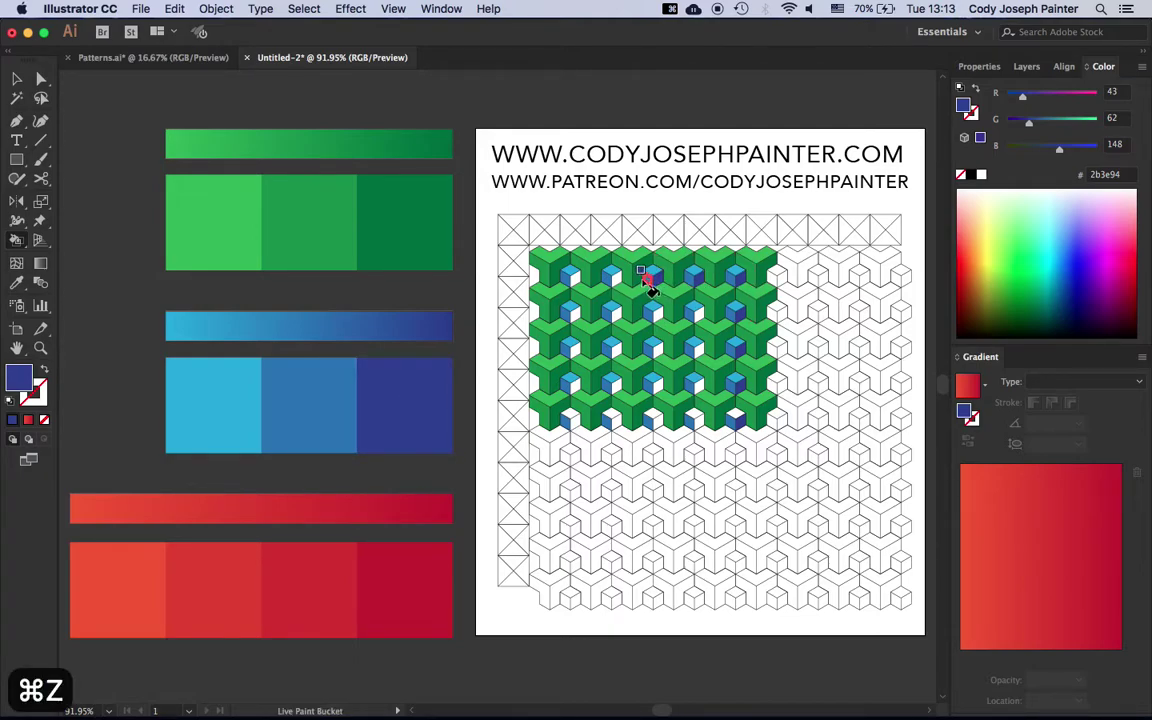
pyautogui.click(572, 272)
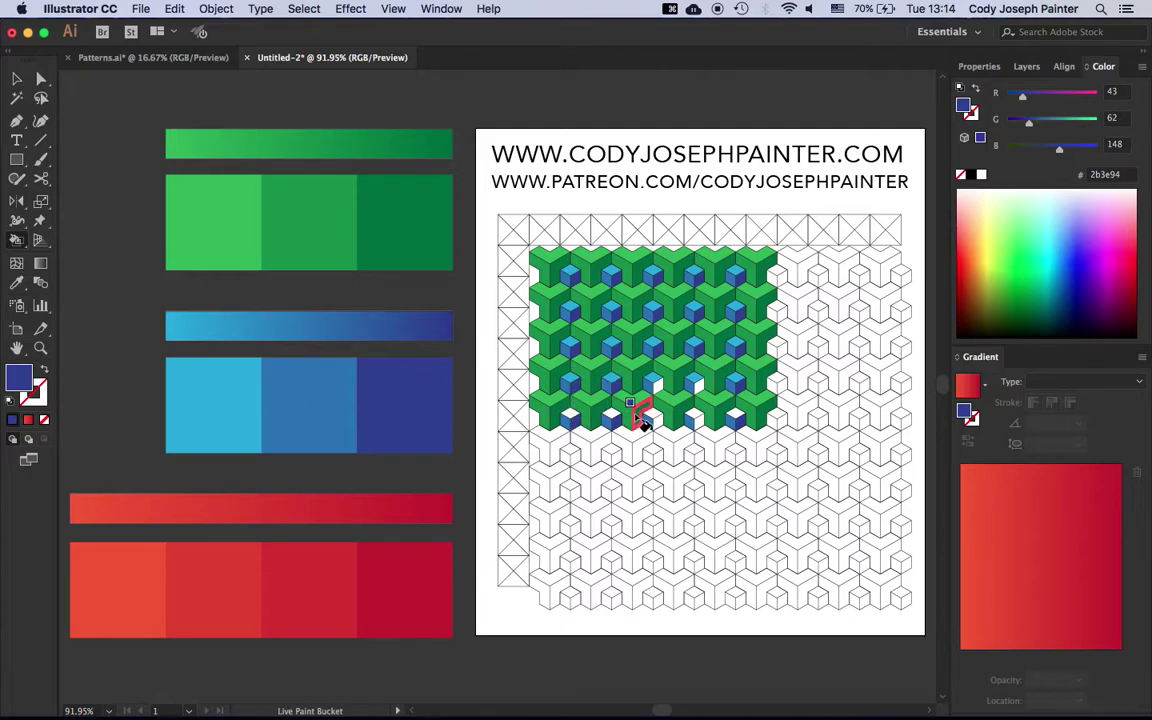
pyautogui.click(654, 415)
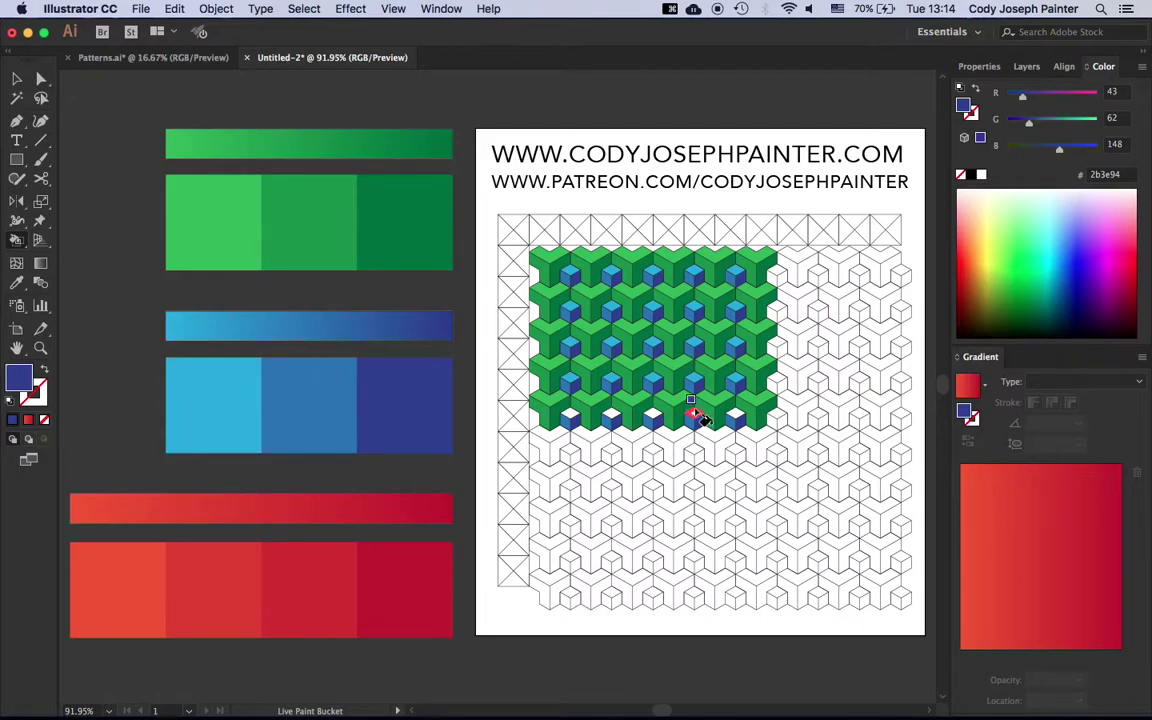
# Fill the three remaining bottom-row top faces with light blue.
pyautogui.press('i')
pyautogui.click(253, 386)
pyautogui.press('k')
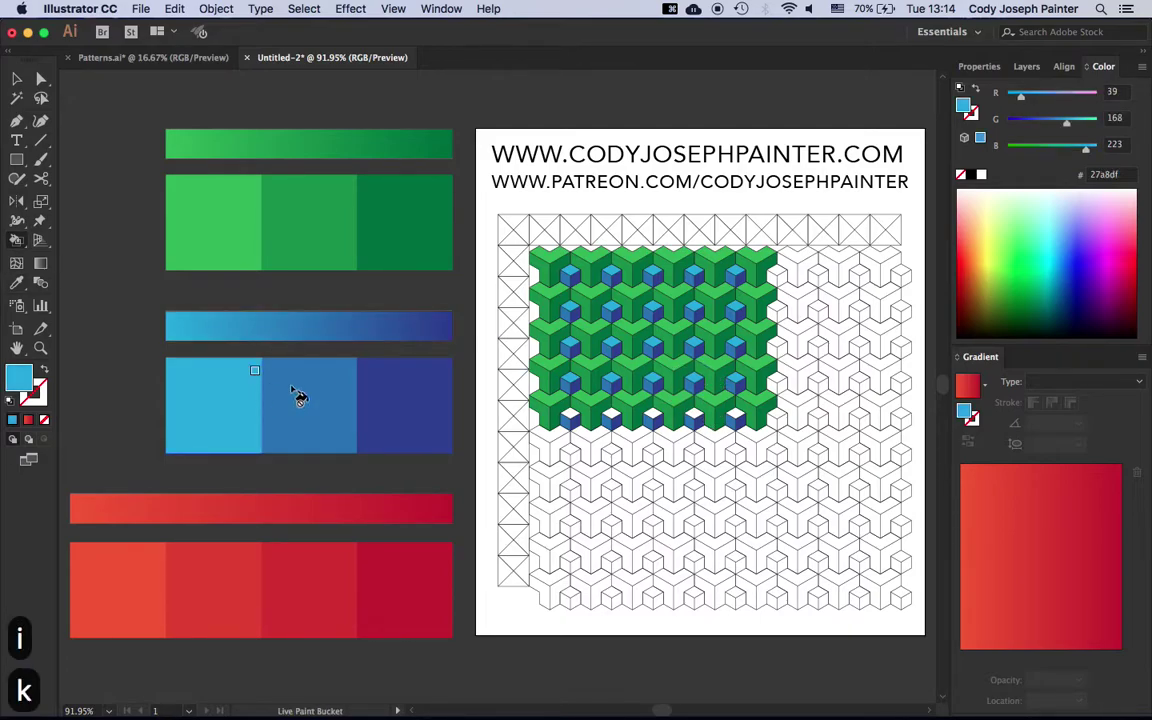
pyautogui.click(611, 414)
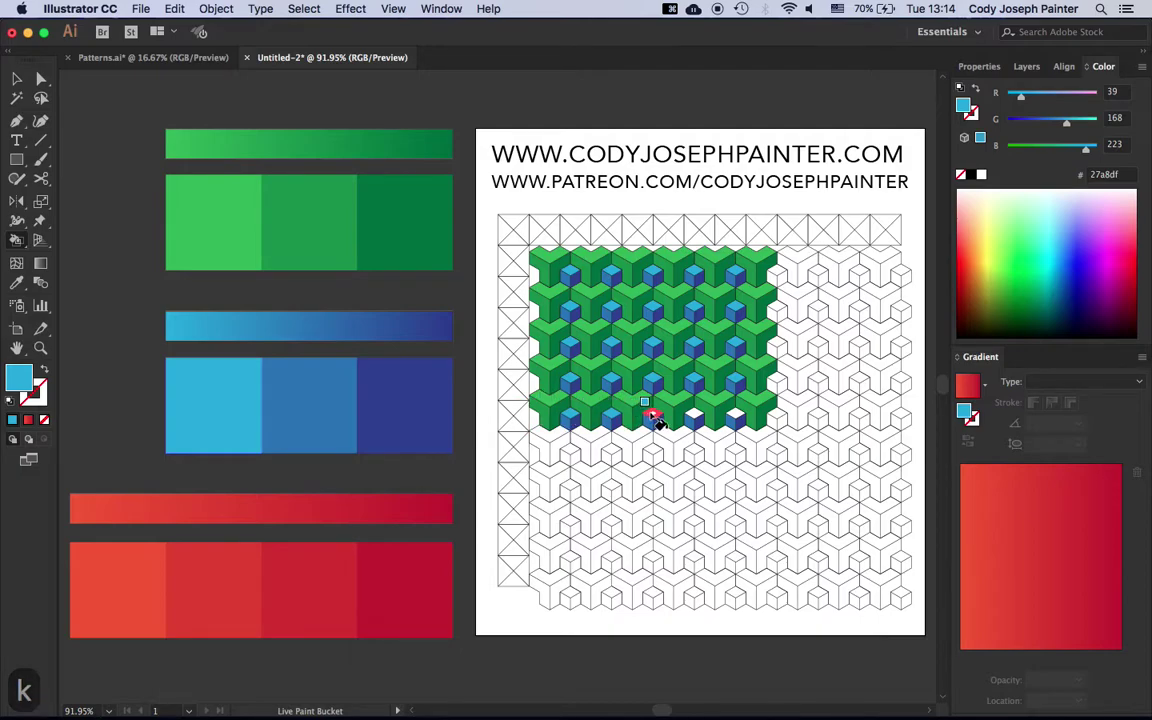
pyautogui.click(652, 418)
pyautogui.click(694, 418)
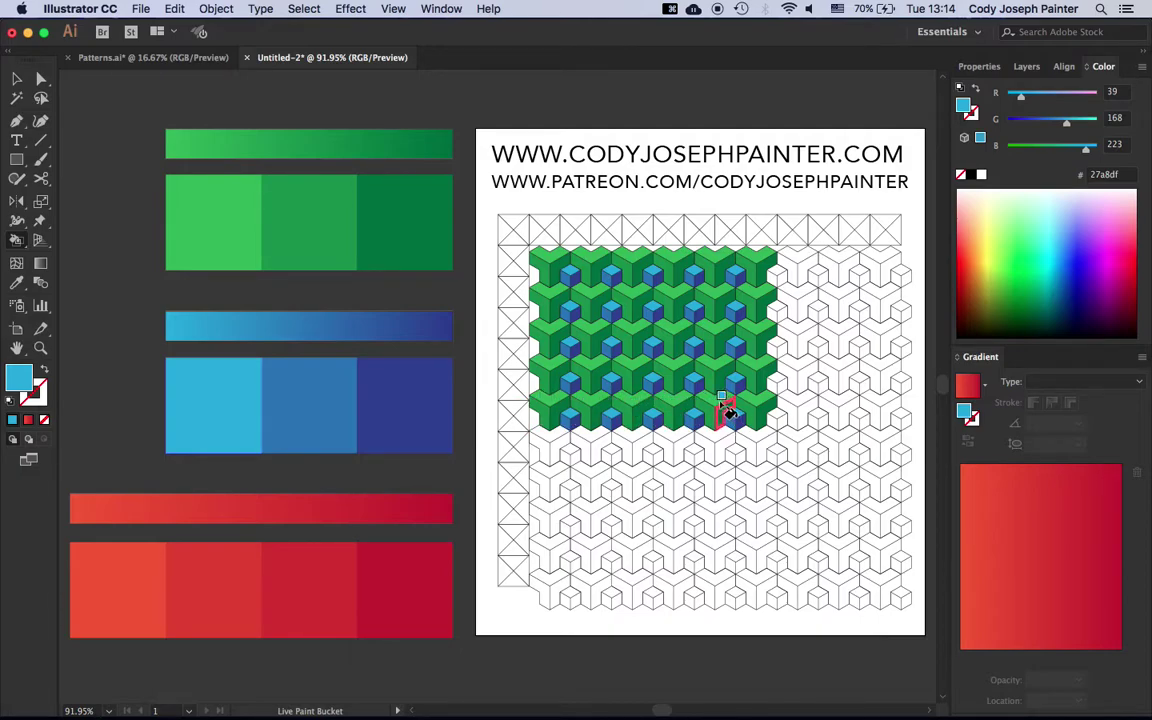
# Sample light red #de442a and fill one triangle in each top-border cell.
pyautogui.press('o')
pyautogui.press('i')
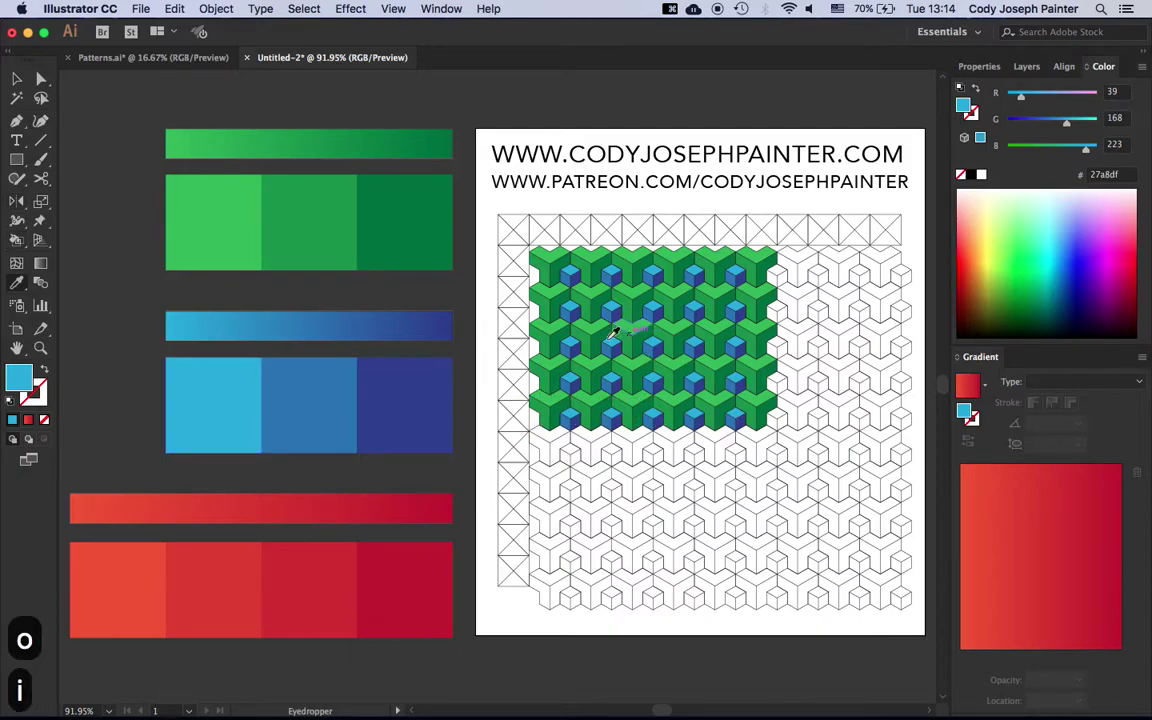
pyautogui.click(145, 575)
pyautogui.press('k')
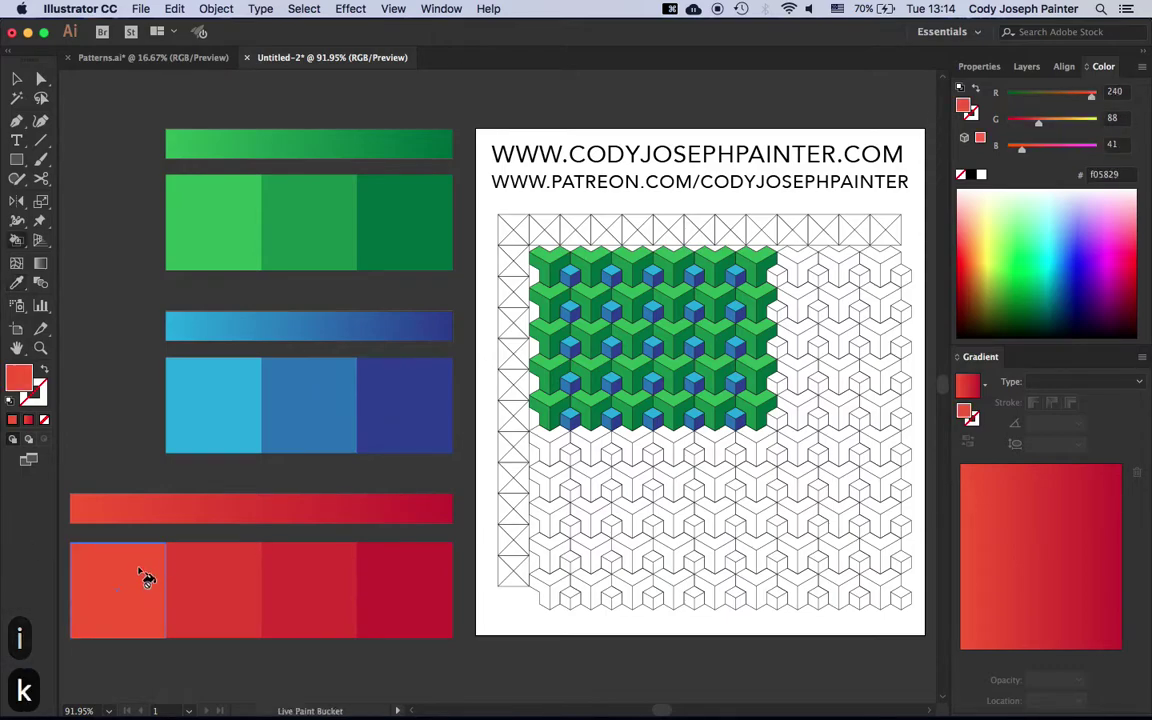
pyautogui.click(513, 224)
pyautogui.click(545, 222)
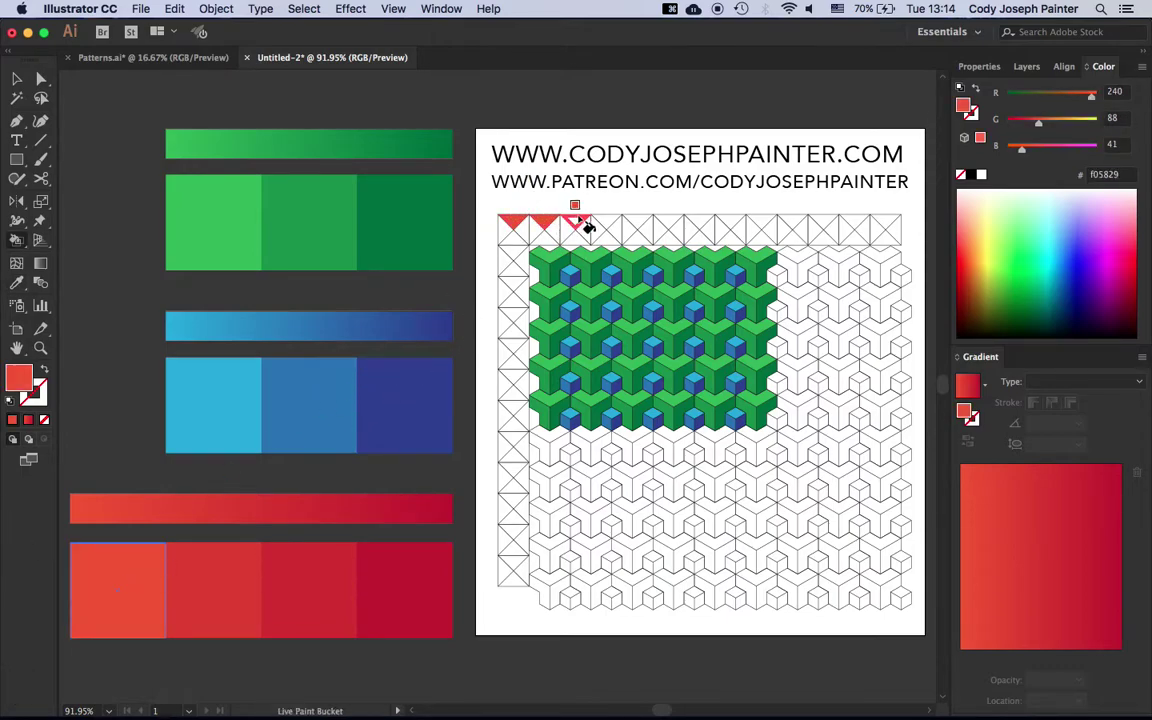
pyautogui.click(584, 224)
pyautogui.click(608, 224)
pyautogui.click(639, 224)
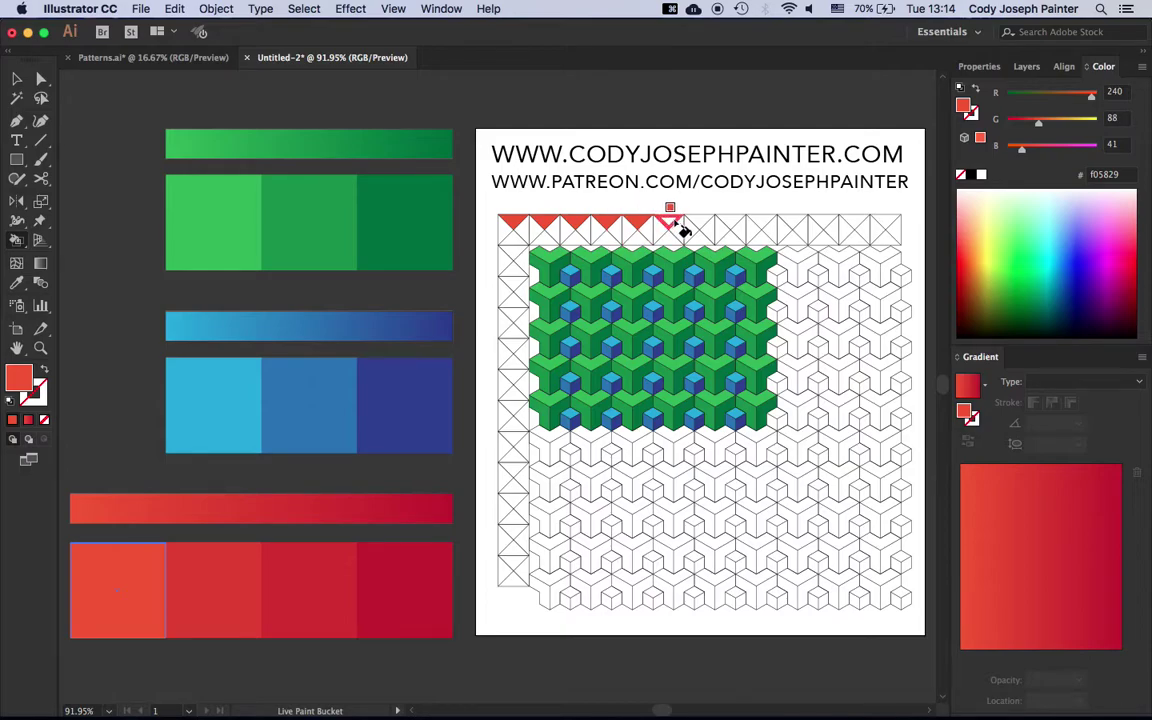
pyautogui.click(670, 224)
pyautogui.click(700, 224)
pyautogui.click(730, 224)
pyautogui.click(761, 224)
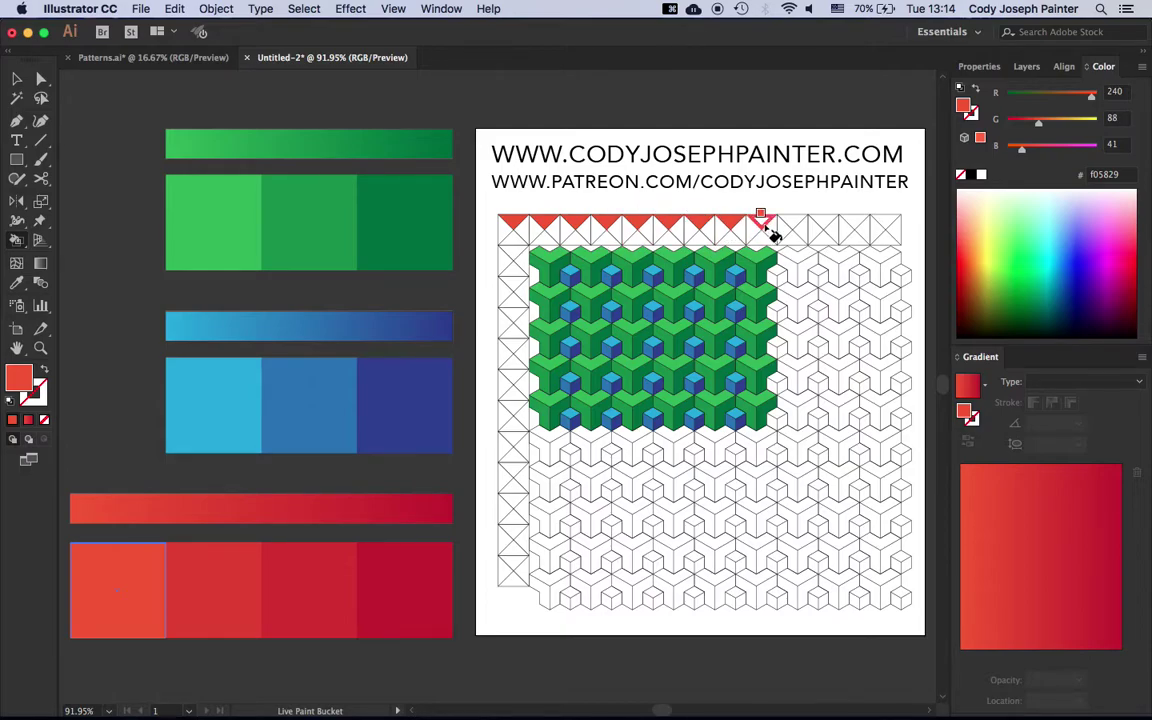
# Fill a triangle in each left-border cell light red, undoing one wrong fill.
pyautogui.click(512, 254)
pyautogui.click(512, 284)
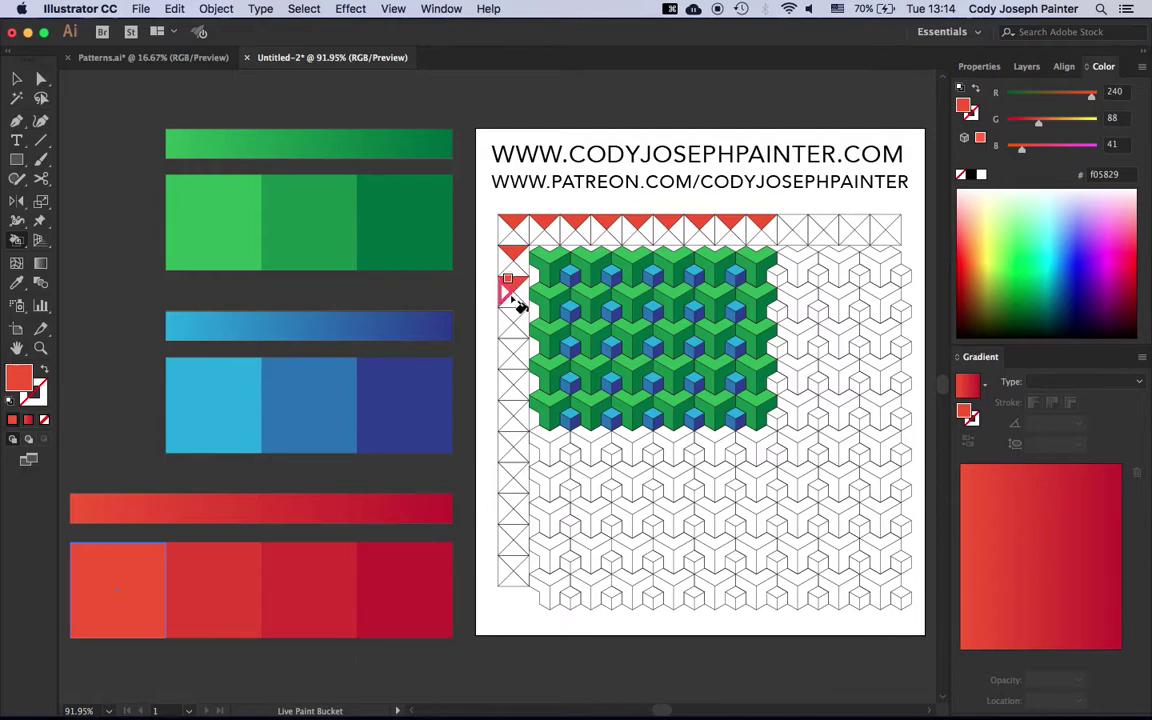
pyautogui.click(512, 314)
pyautogui.click(512, 344)
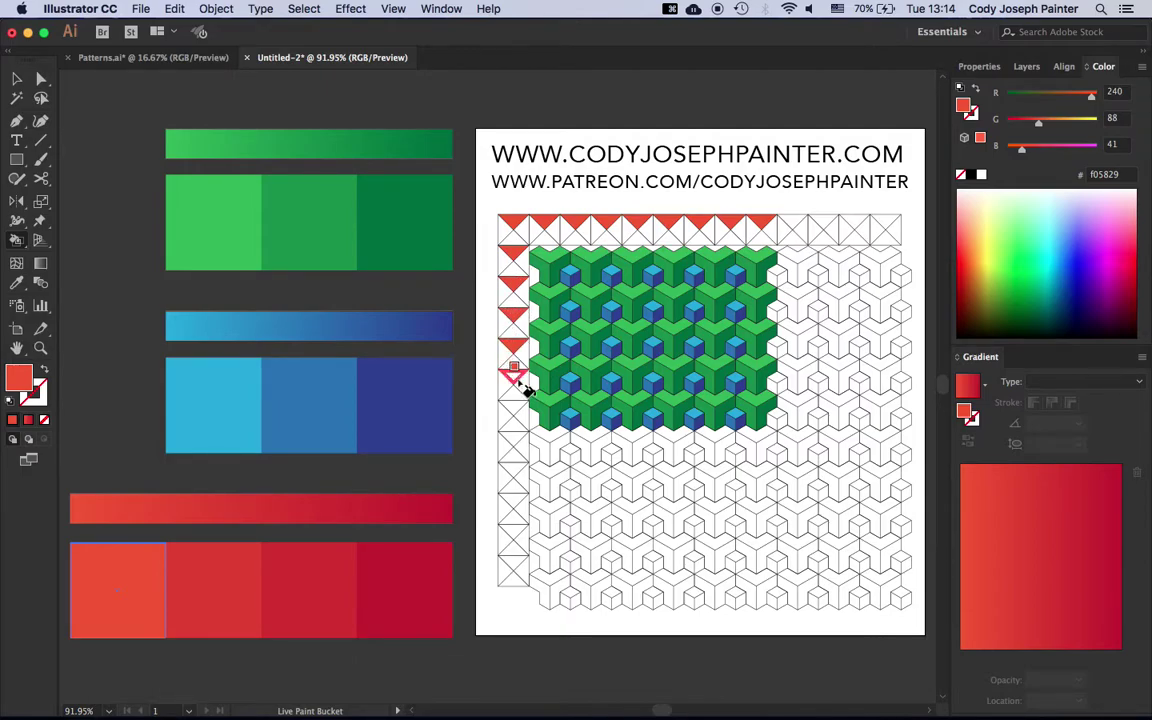
pyautogui.press('super+z')
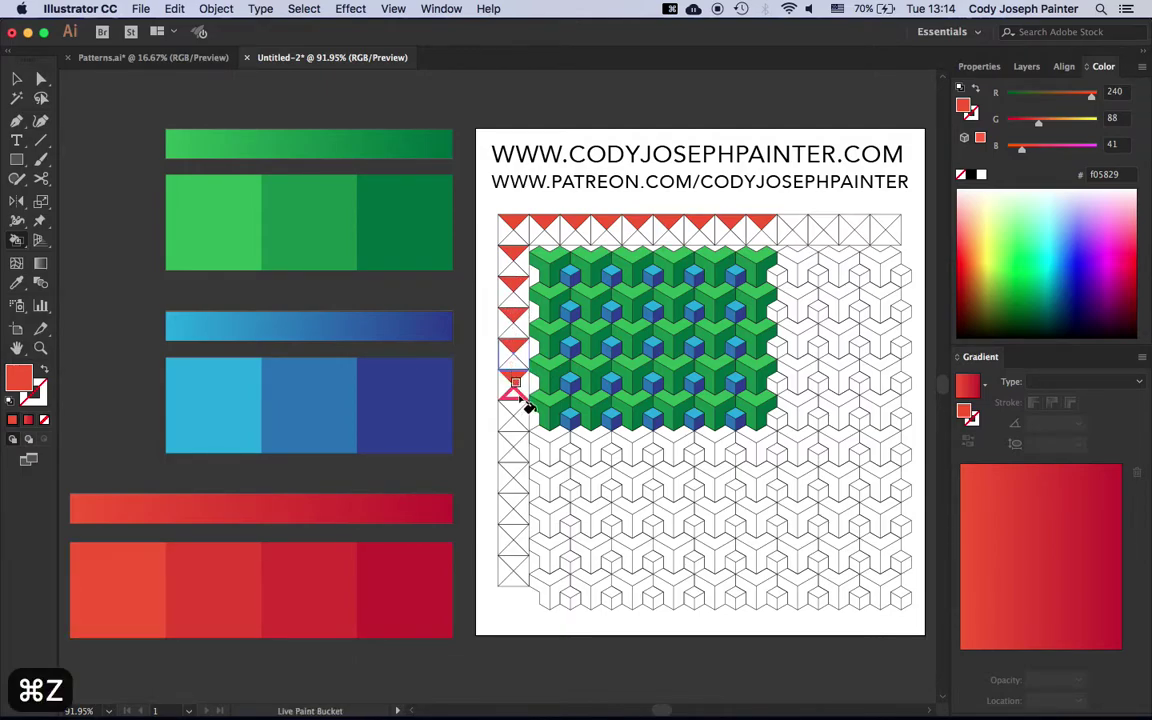
pyautogui.click(516, 406)
# Sample the second red shade and fill another triangle in each left-column cell.
pyautogui.press('i')
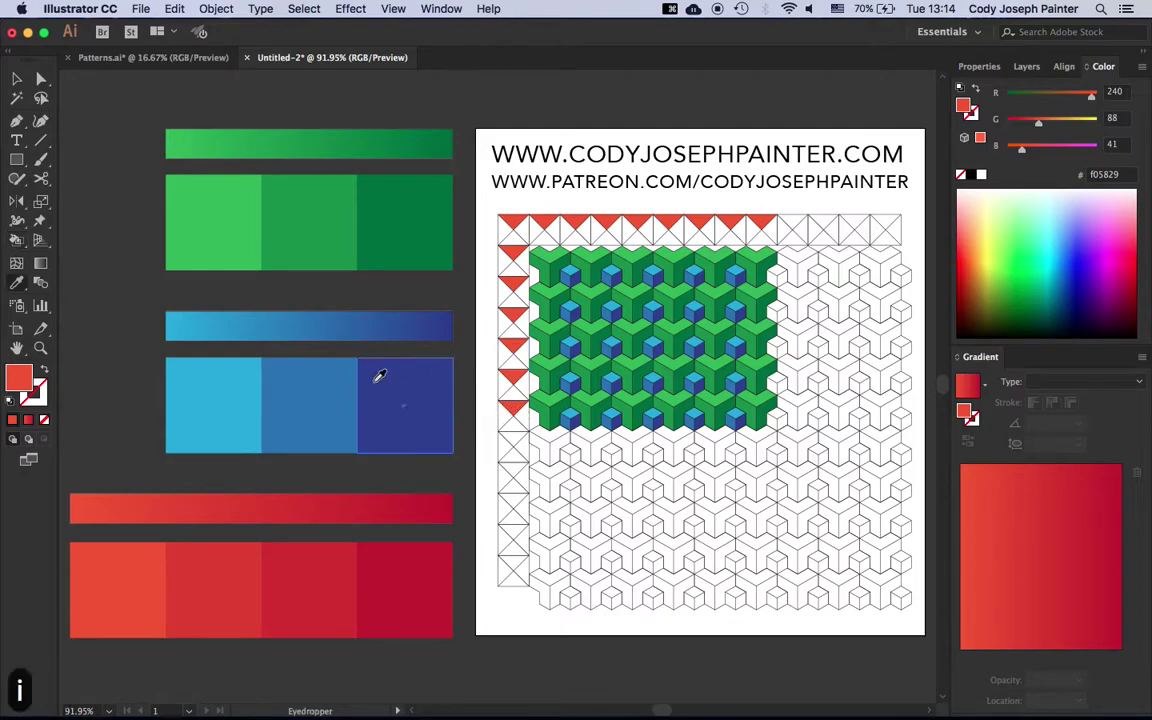
pyautogui.click(220, 596)
pyautogui.press('k')
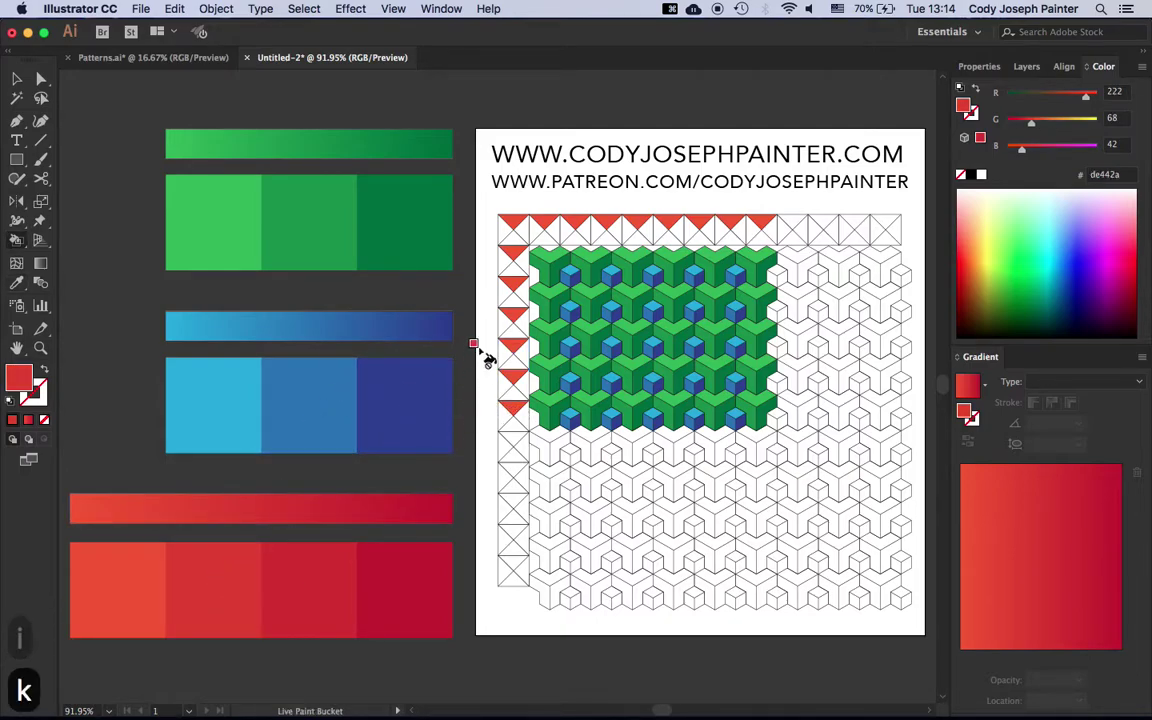
pyautogui.click(512, 232)
pyautogui.click(510, 260)
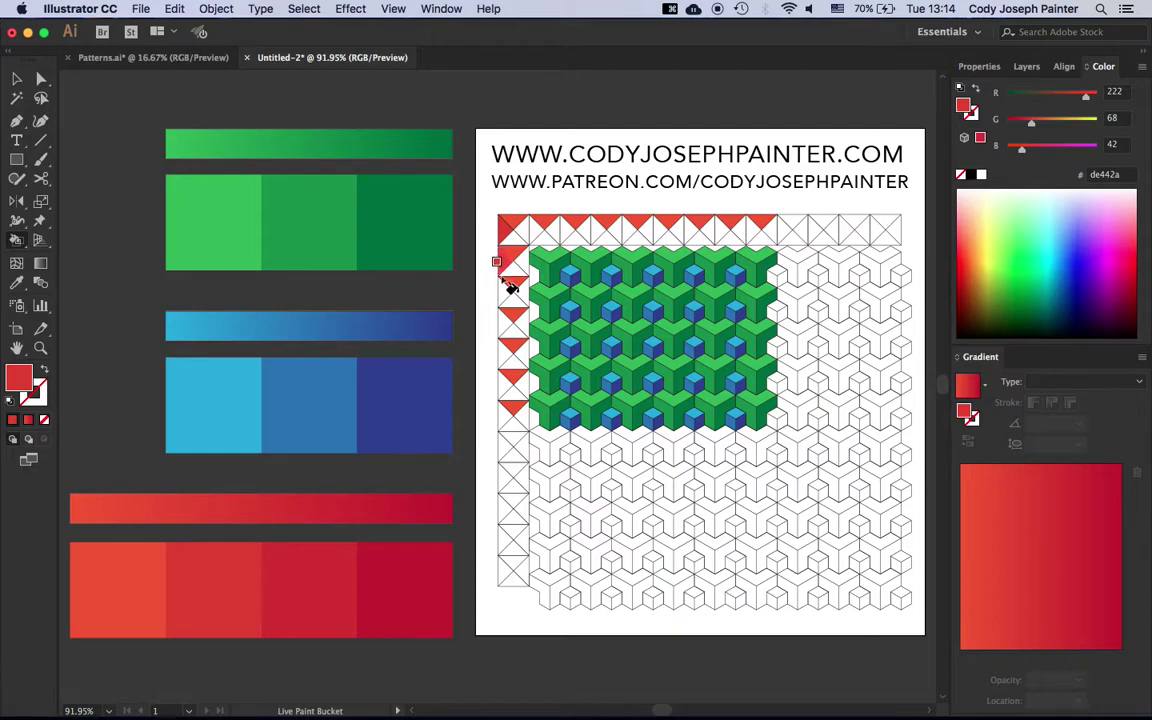
pyautogui.click(509, 326)
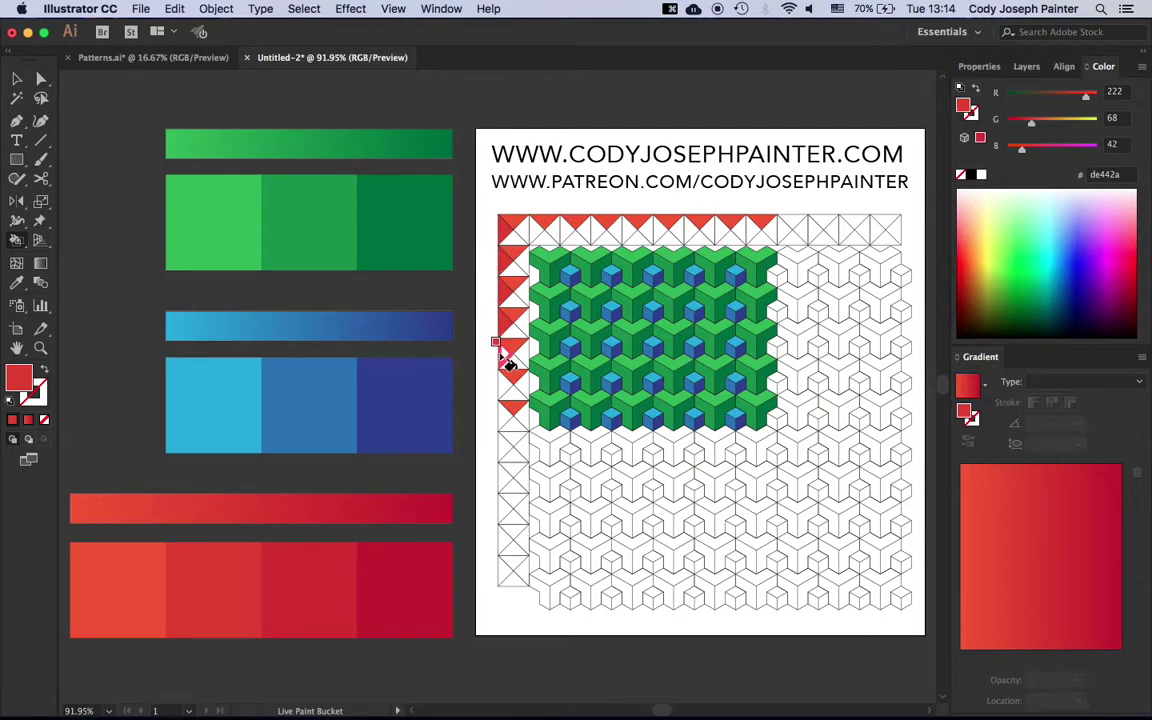
pyautogui.click(507, 360)
pyautogui.click(512, 408)
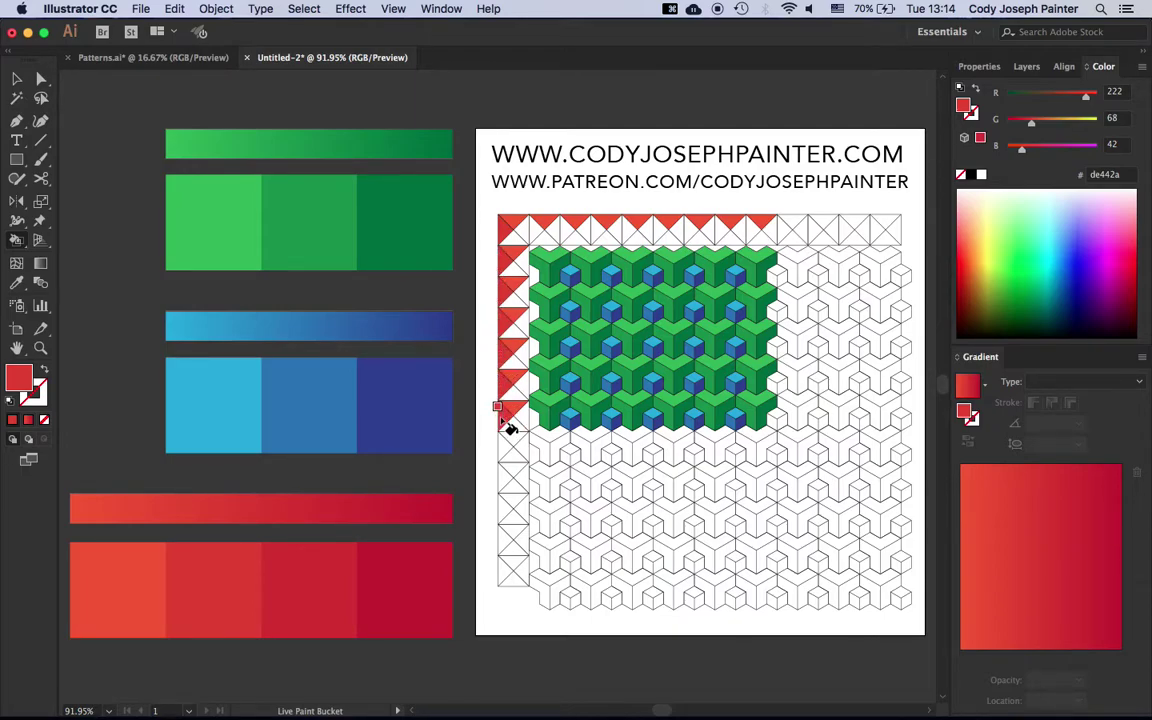
# Fill another triangle in each top-row border cell with the second red.
pyautogui.click(556, 233)
pyautogui.click(586, 237)
pyautogui.click(600, 237)
pyautogui.click(624, 235)
pyautogui.click(648, 236)
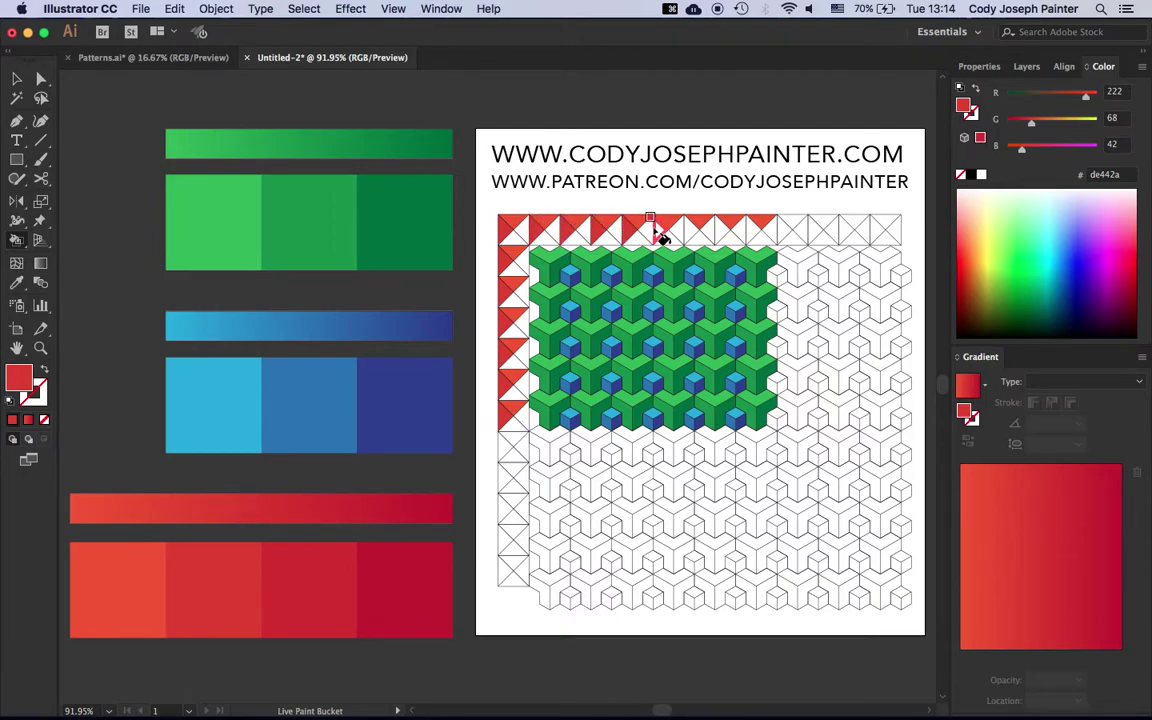
pyautogui.click(672, 237)
pyautogui.click(695, 237)
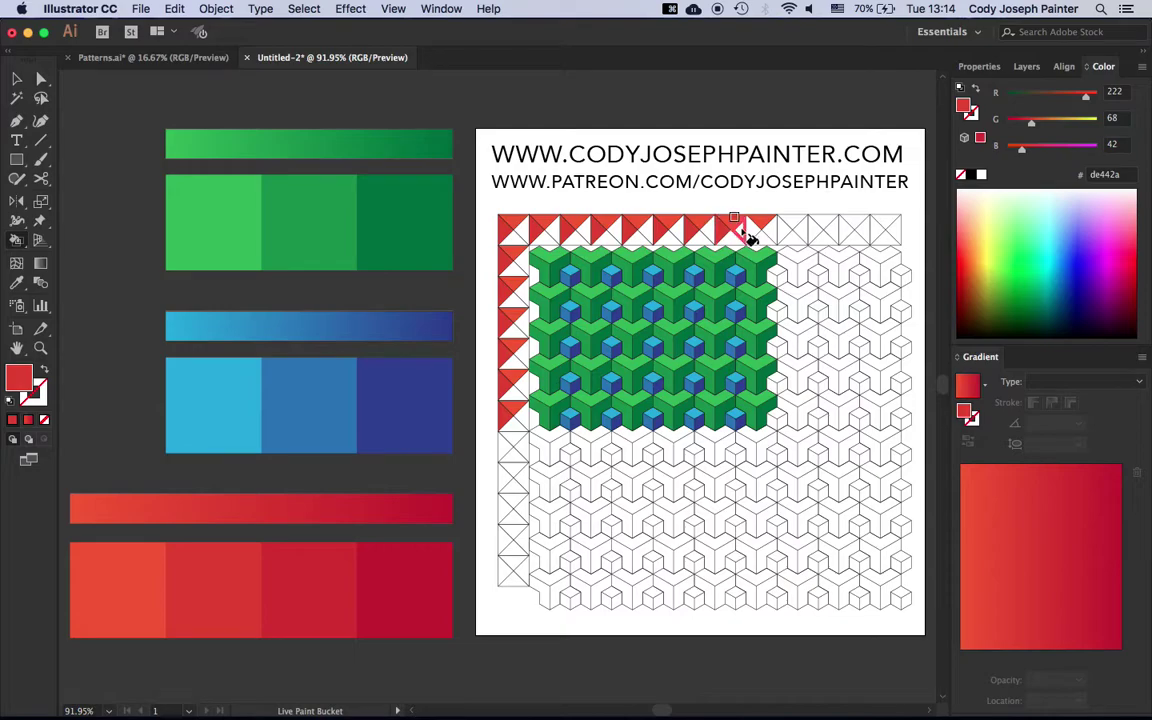
# Paint the third triangle faces along the top row and left column in red #d1342c.
pyautogui.press('i')
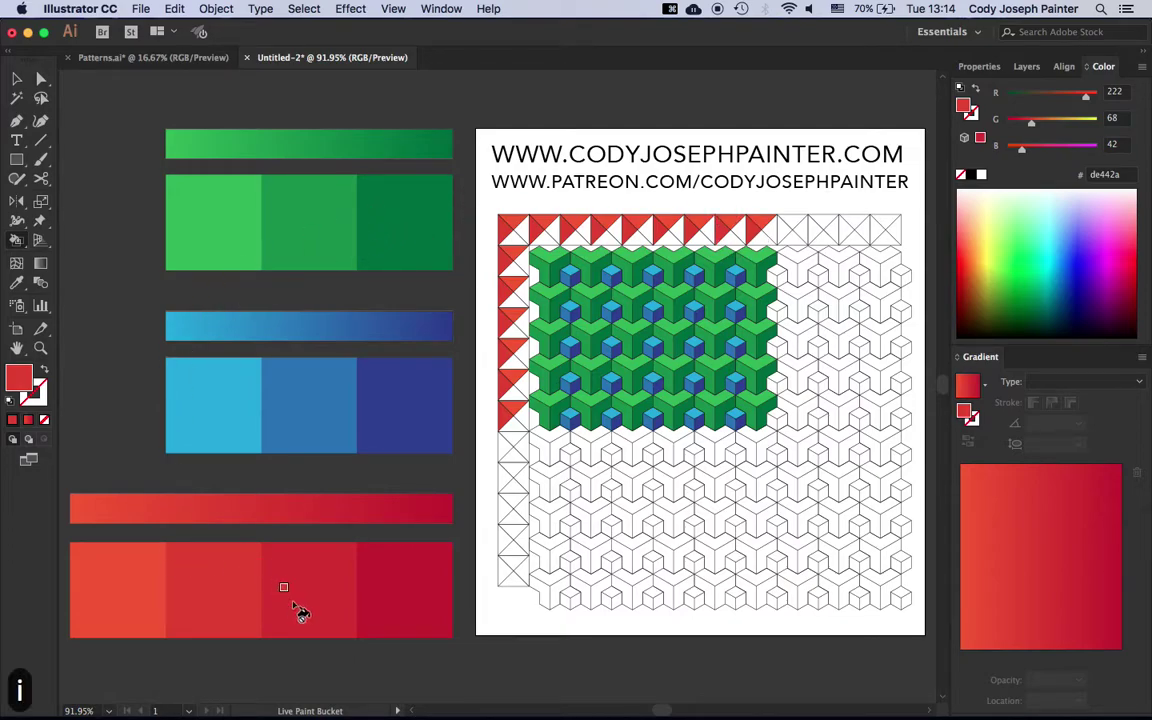
pyautogui.click(350, 590)
pyautogui.press('k')
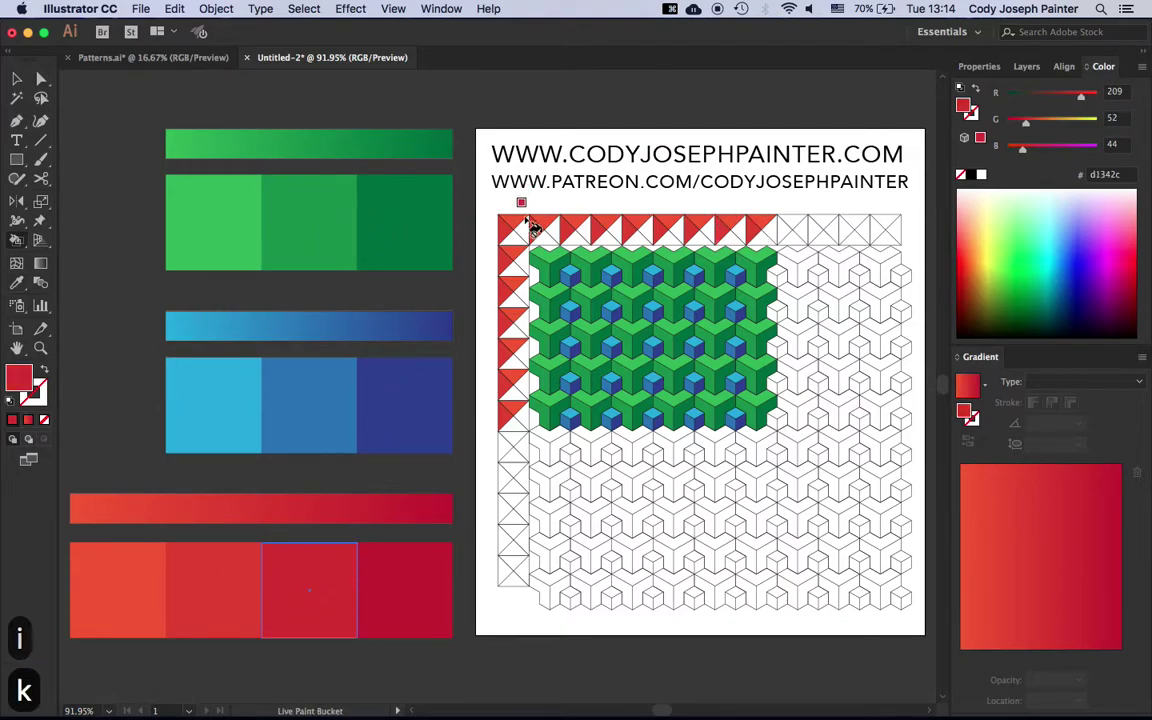
pyautogui.moveTo(549, 222)
pyautogui.mouseDown()
pyautogui.moveTo(699, 218)
pyautogui.moveTo(771, 244)
pyautogui.mouseUp()
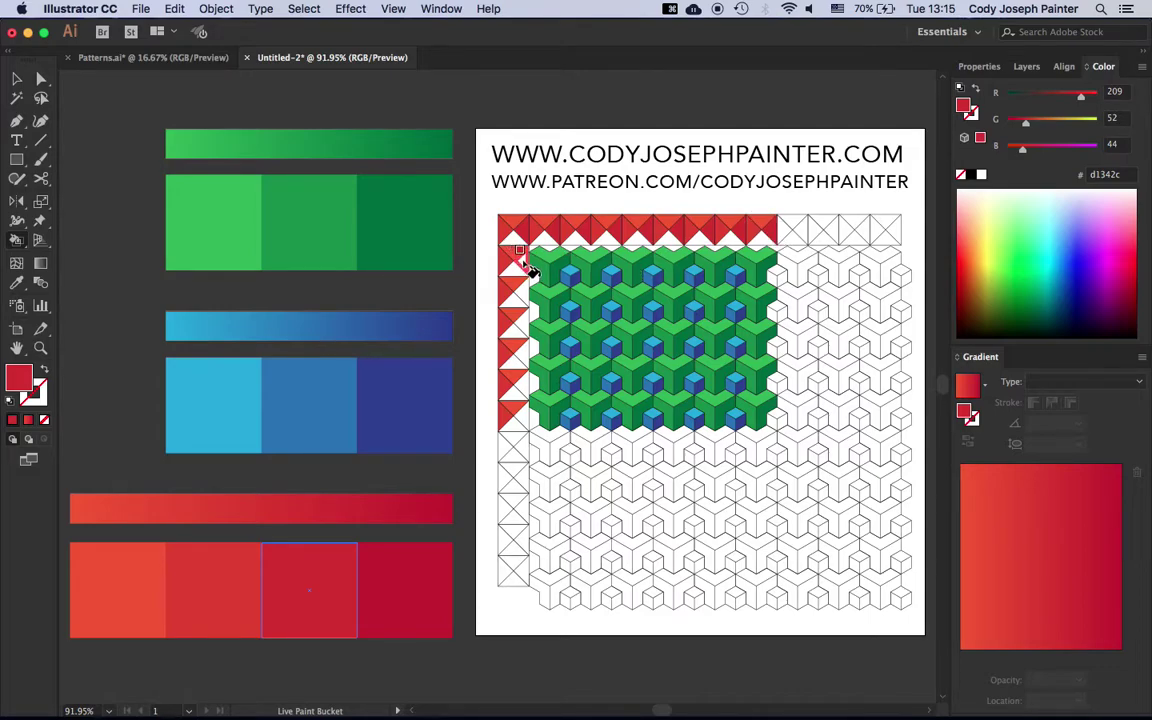
pyautogui.moveTo(520, 290); pyautogui.dragTo(524, 399)
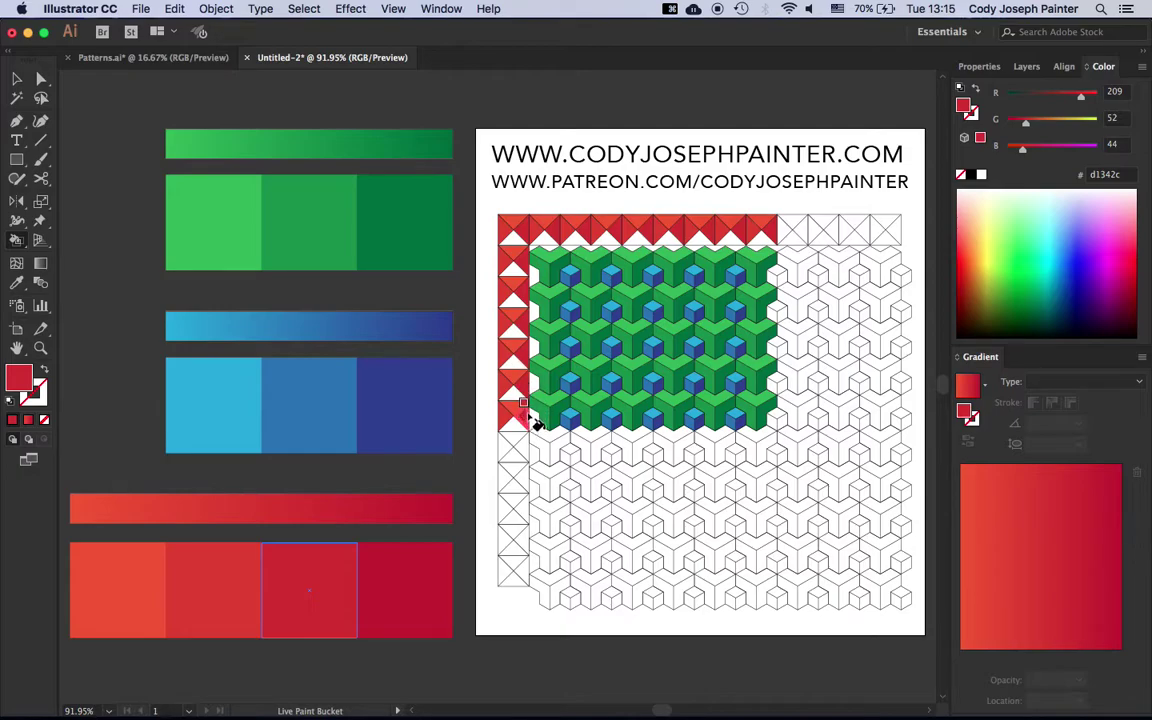
# Paint the last left-column and top-row triangle faces in the darkest red #c2232d.
pyautogui.press('i')
pyautogui.click(443, 563)
pyautogui.press('k')
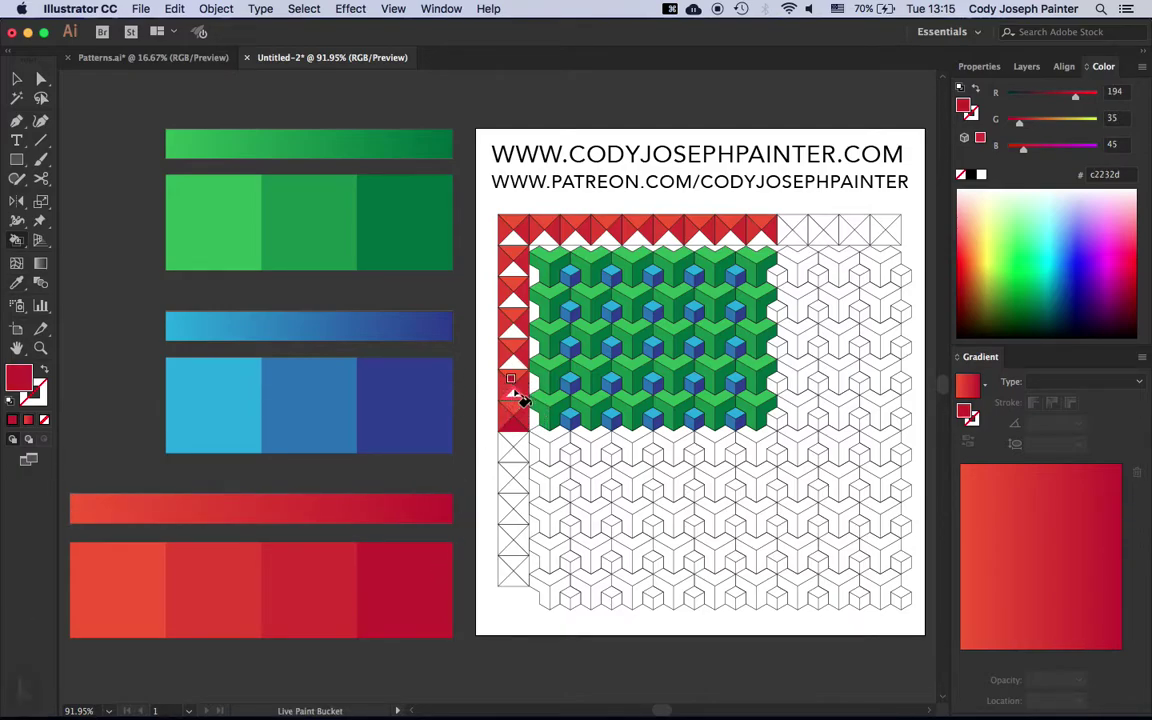
pyautogui.moveTo(521, 396); pyautogui.dragTo(515, 292)
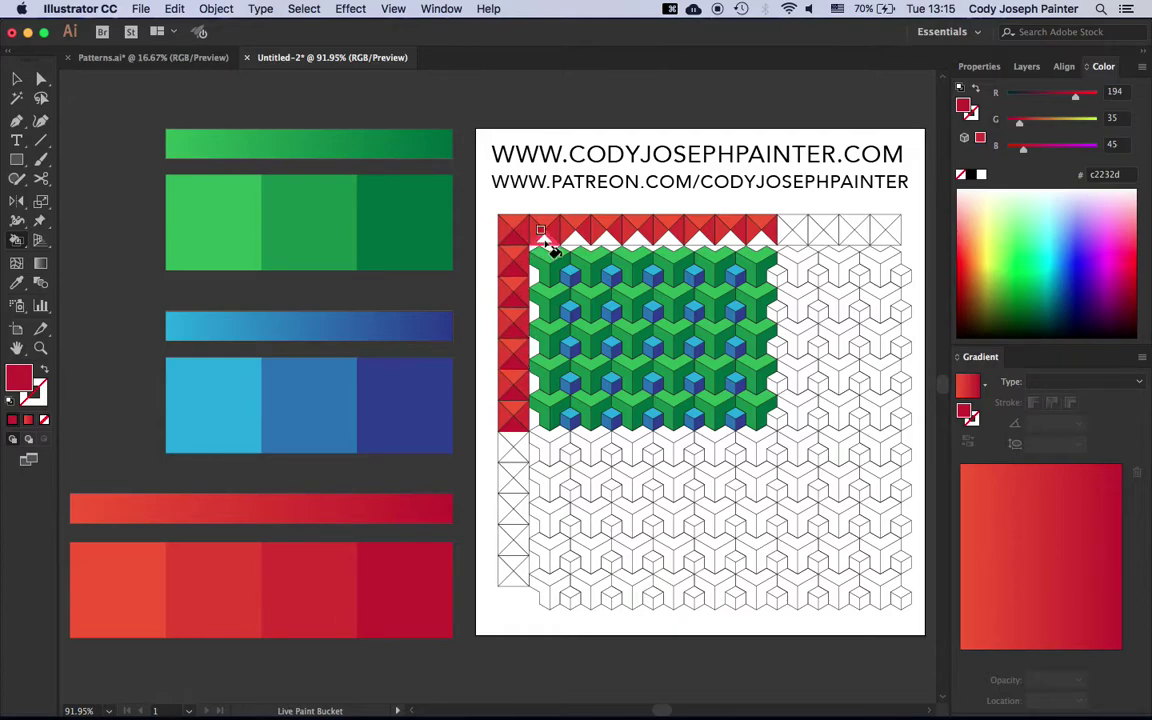
pyautogui.moveTo(540, 230); pyautogui.dragTo(761, 237)
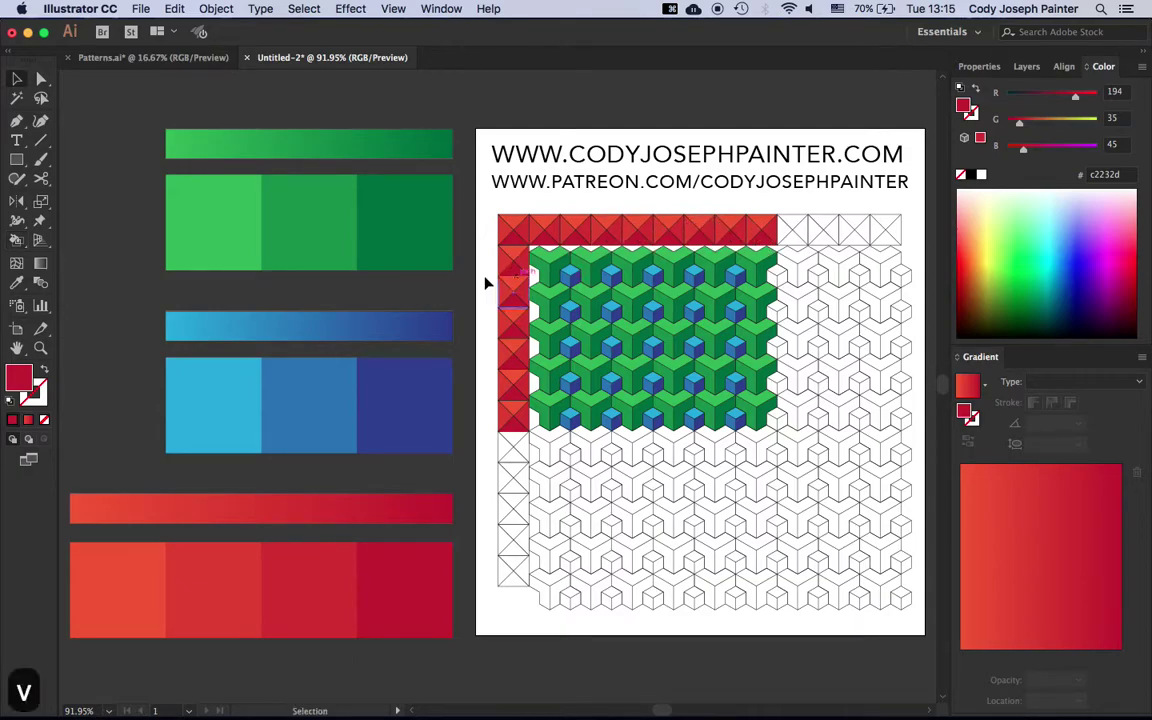
# Select the whole pattern grid, set its stroke to None, then deselect it.
pyautogui.moveTo(440, 185)
pyautogui.mouseDown()
pyautogui.moveTo(628, 363)
pyautogui.moveTo(702, 415)
pyautogui.mouseUp()
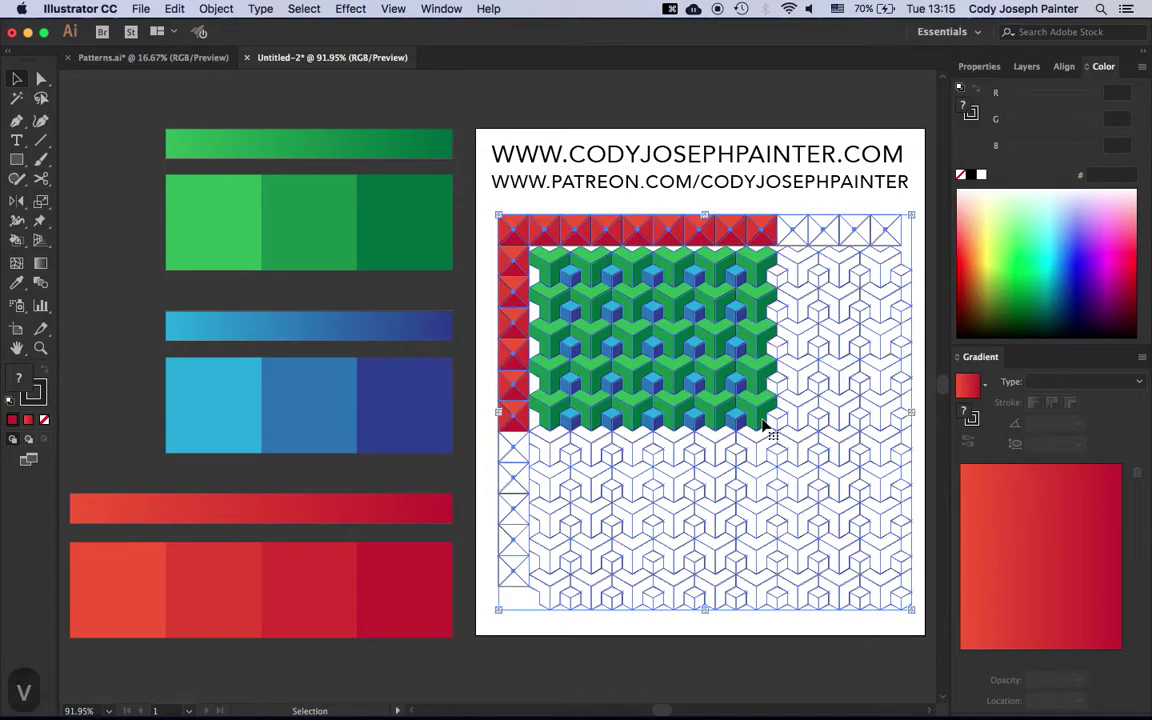
pyautogui.click(975, 66)
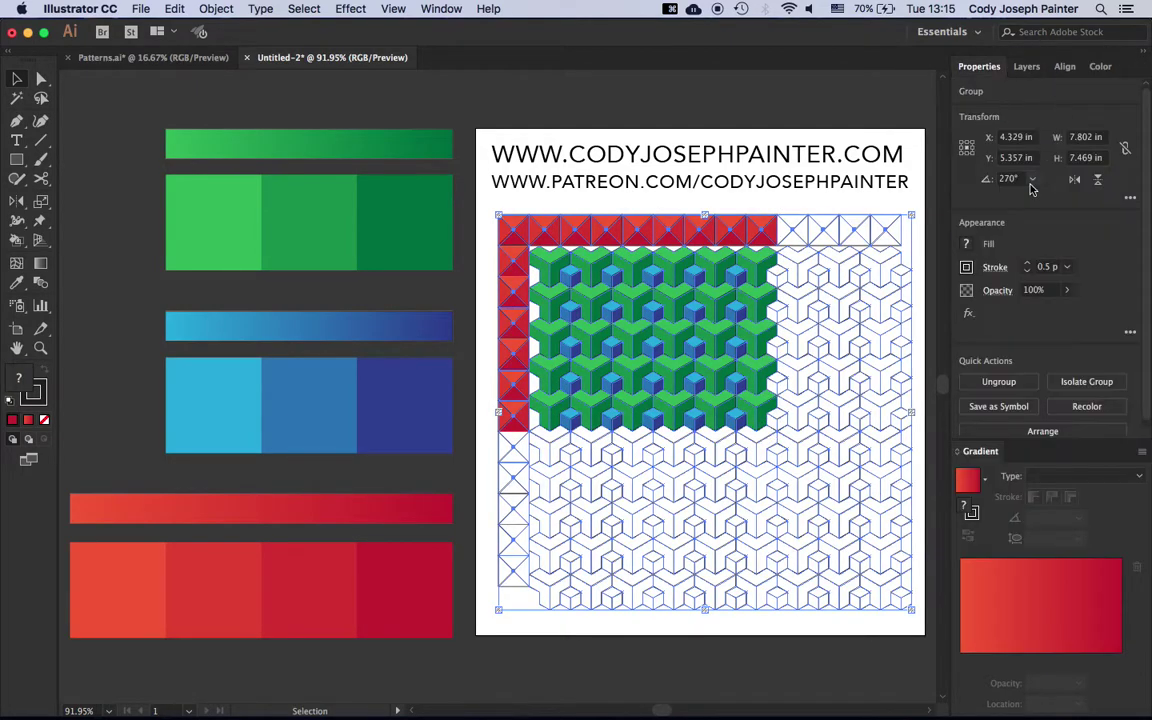
pyautogui.click(1027, 271)
pyautogui.press('v')
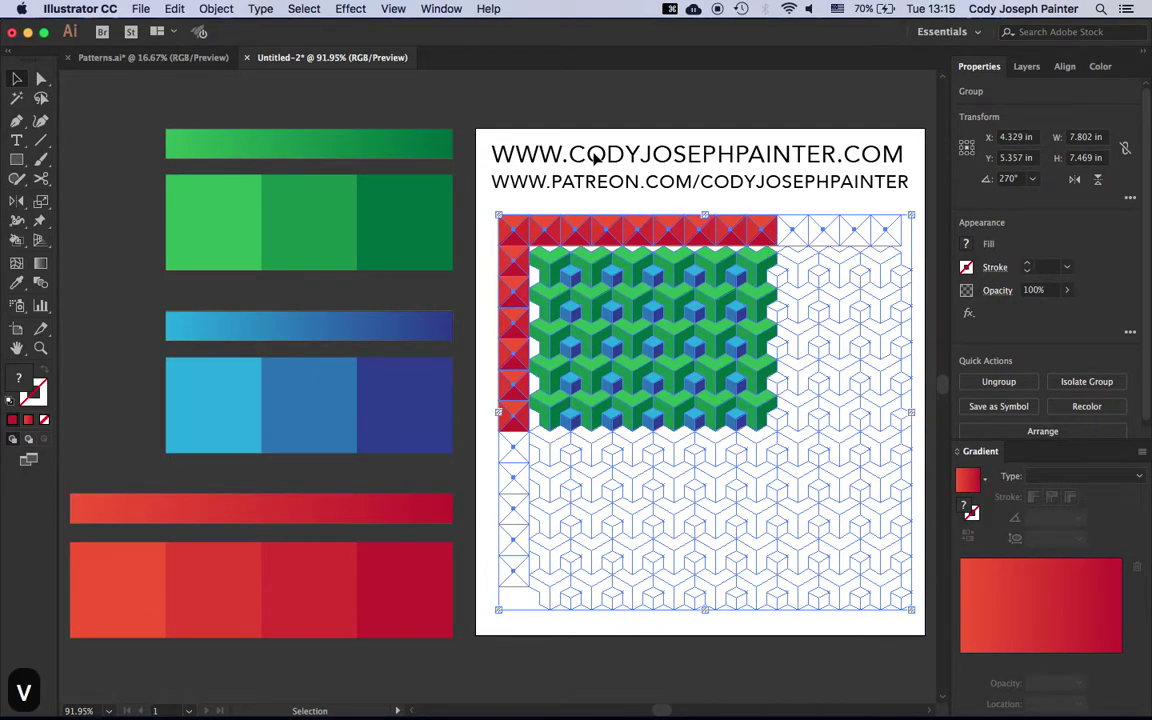
pyautogui.click(659, 118)
pyautogui.press('super+equal')
pyautogui.press('super+equal')
pyautogui.press('super+equal')
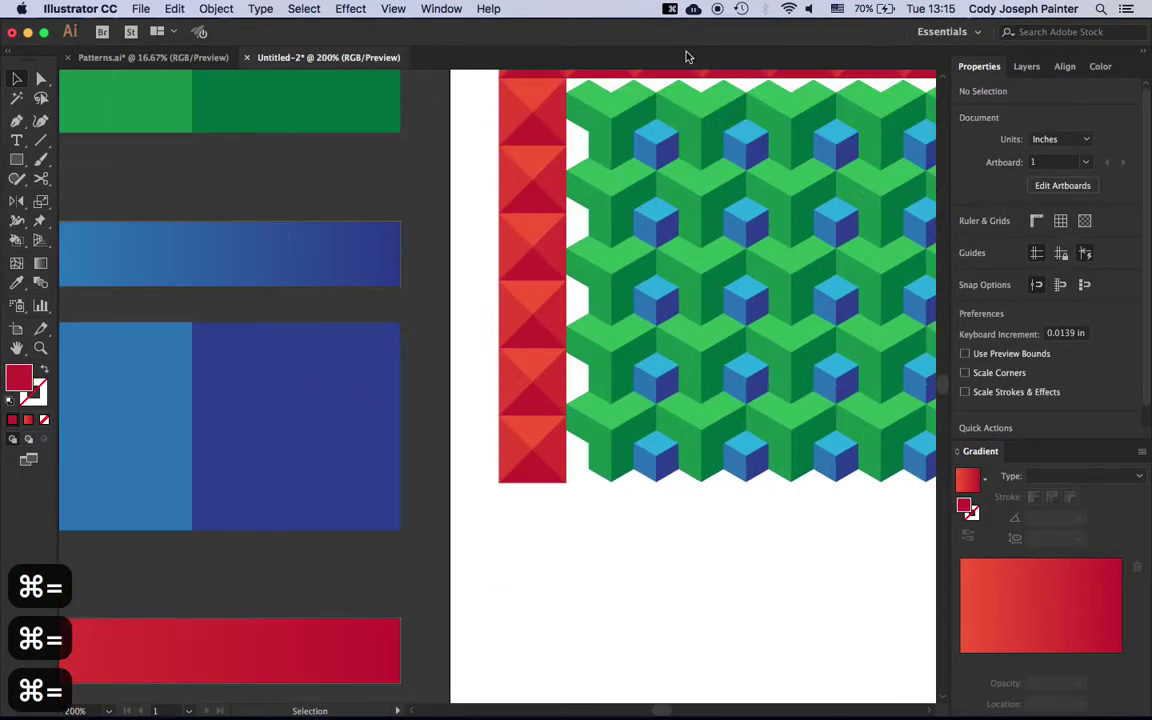
# Pan the enlarged view so the whole coloured pattern and red border are visible.
pyautogui.press('space')
pyautogui.moveTo(758, 239); pyautogui.dragTo(476, 345)
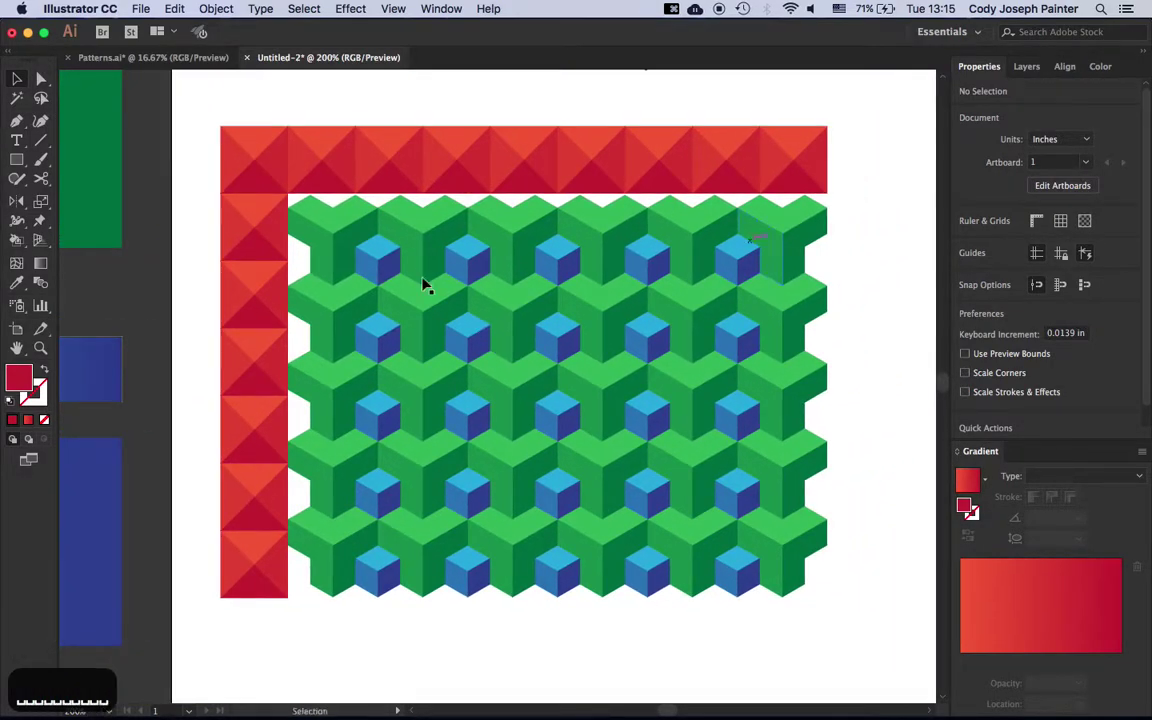